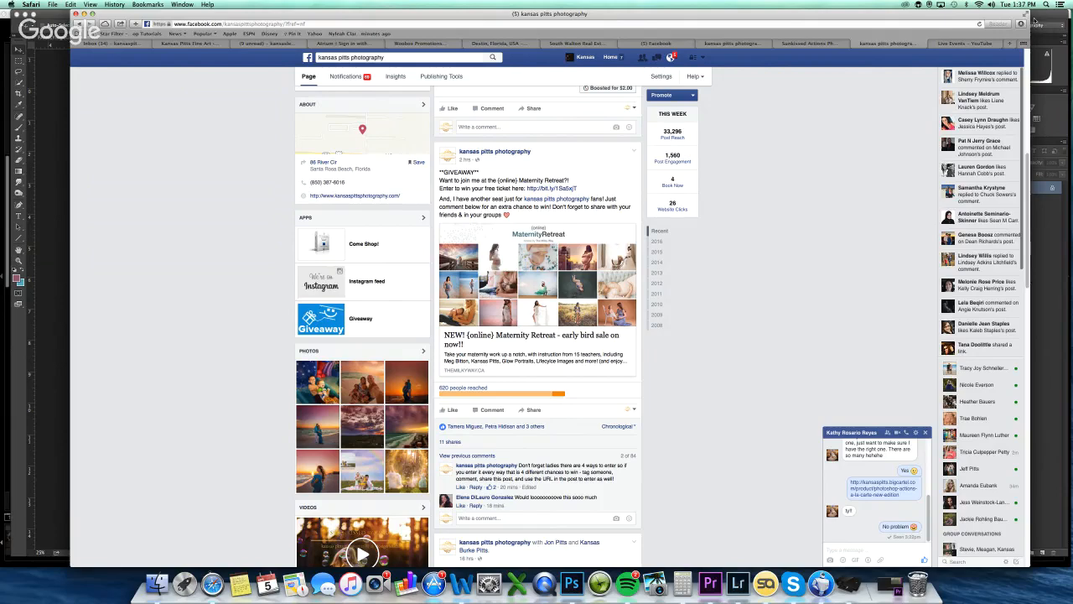
Glance at the Sunkissed Actions product page, then switch to Photoshop and bring up the cruise ship beach photo KPSD0704.CR2
left_click(808, 44)
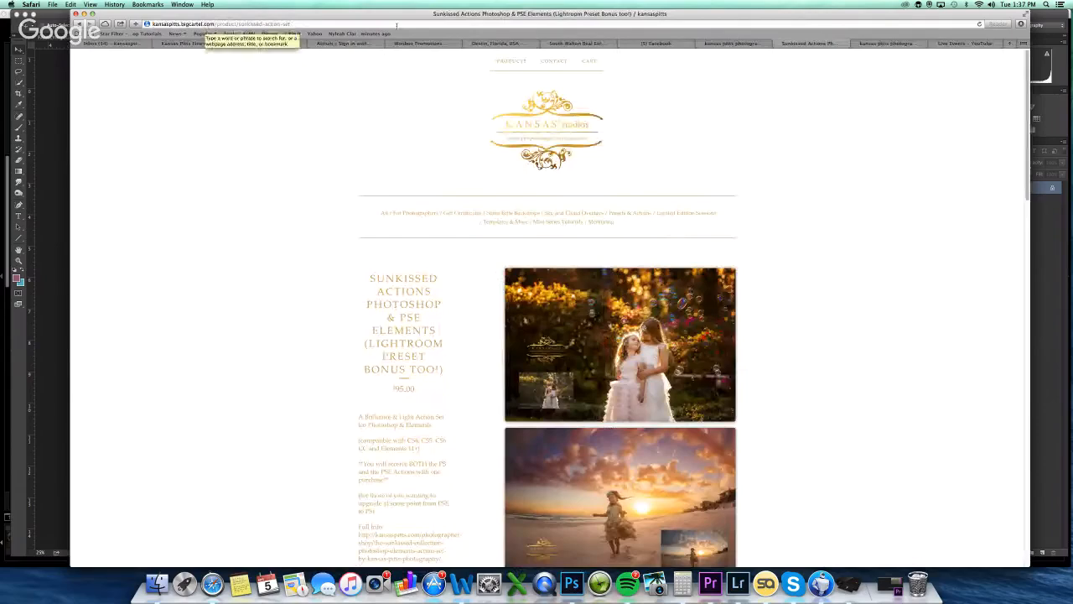
left_click(1044, 18)
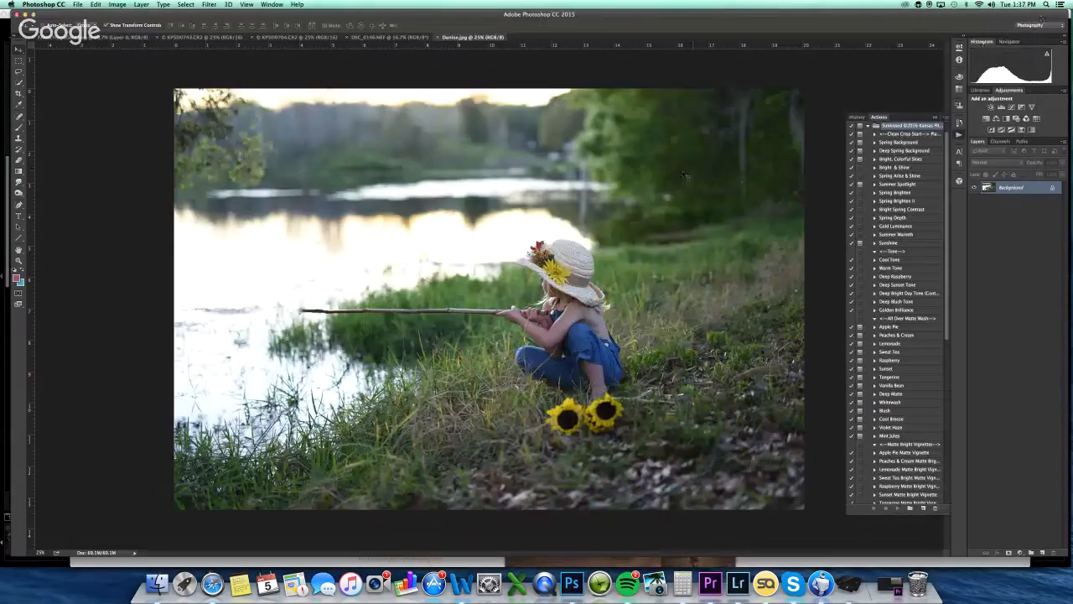
left_click(401, 37)
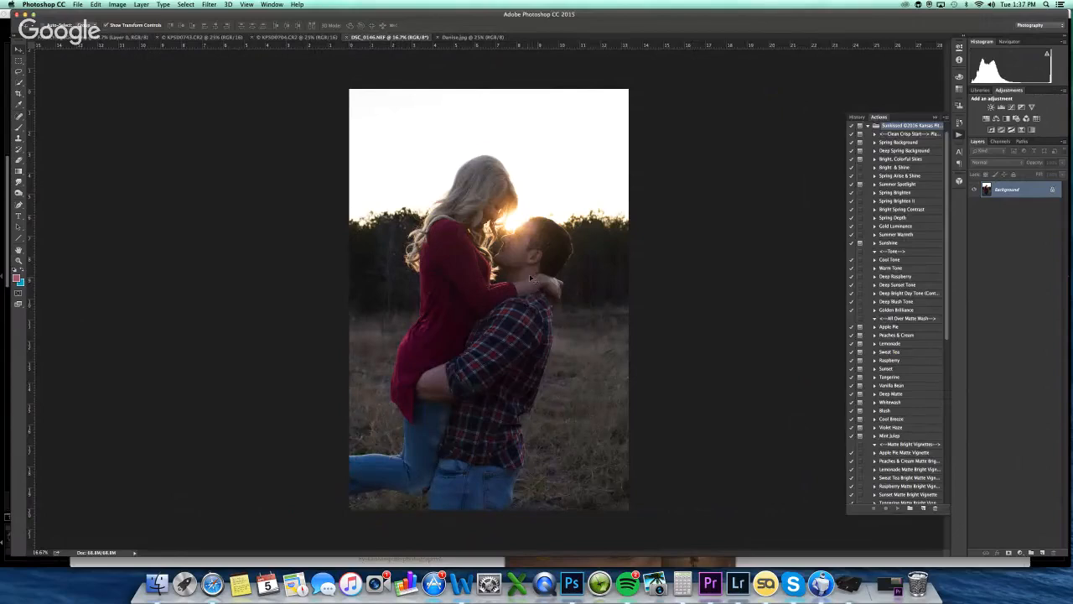
left_click(294, 38)
left_click(202, 37)
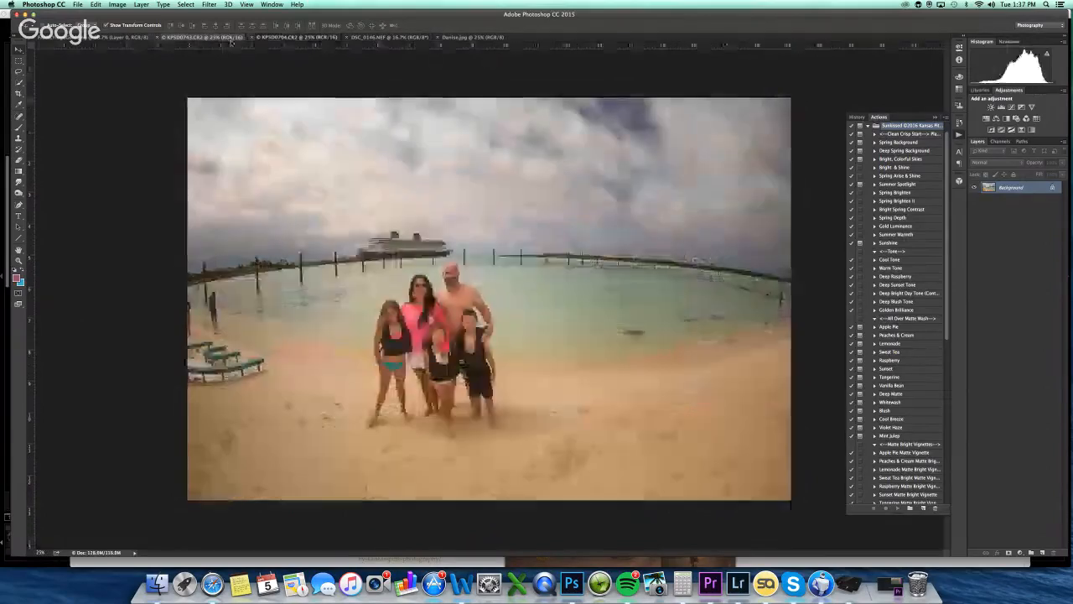
left_click(289, 37)
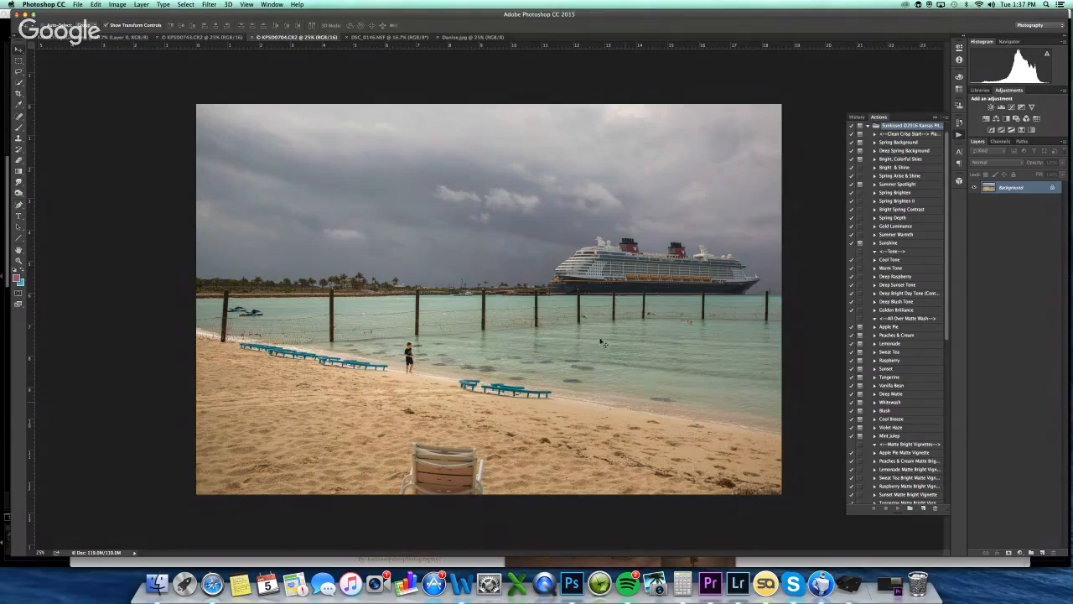
Remove the chair in the foreground sand by cloning sand over it with the Clone Stamp at 100% opacity
key("s")
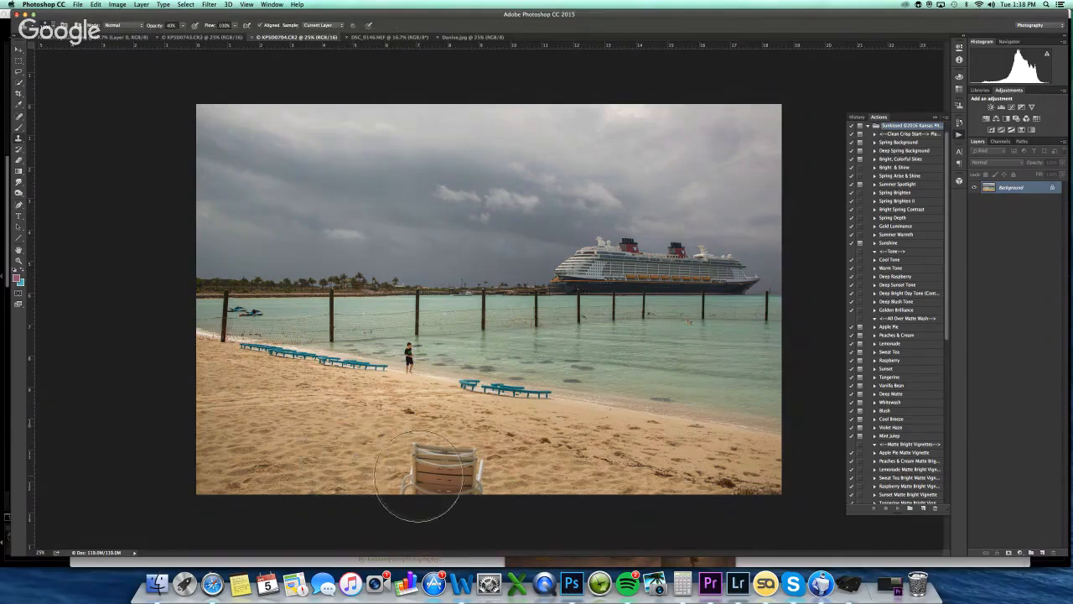
key("1")
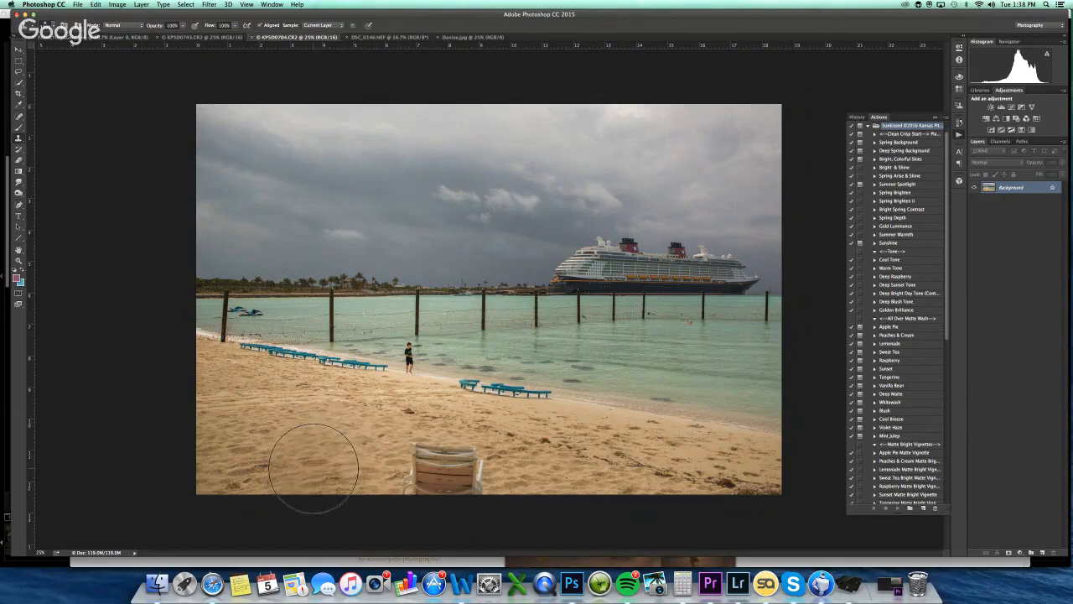
key("0")
mouse_move(414, 474)
left_mouse_down()
mouse_move(367, 479)
mouse_move(475, 484)
left_mouse_up()
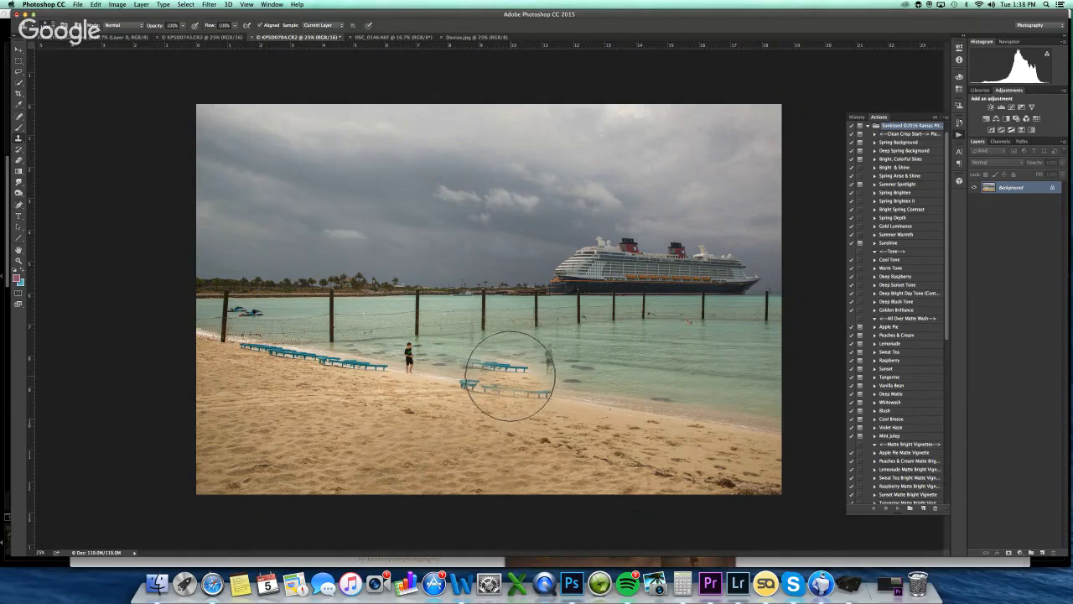
Select the whole sky above the horizon and ship with the Quick Selection tool and feather the selection
key("w")
mouse_move(217, 144)
left_mouse_down()
mouse_move(305, 228)
mouse_move(350, 243)
mouse_move(533, 217)
mouse_move(587, 193)
left_mouse_up()
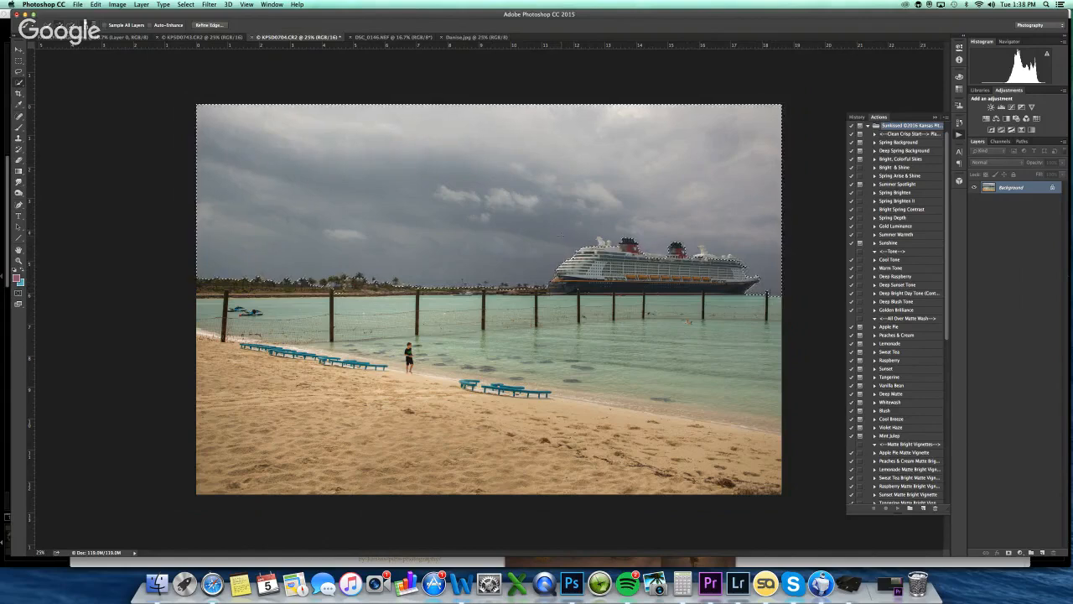
key("shift+F6")
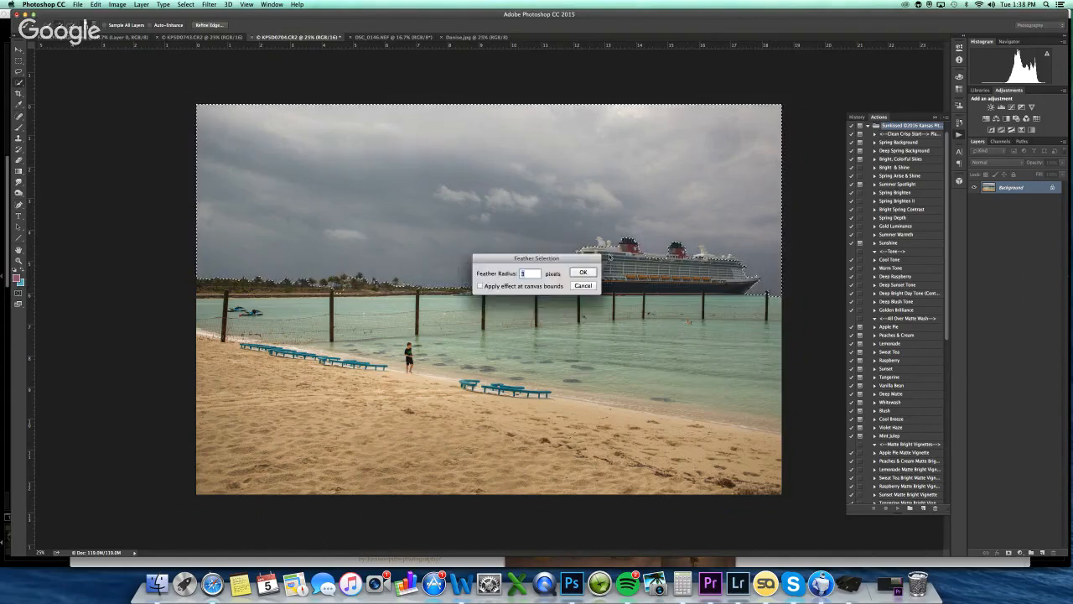
key("Return")
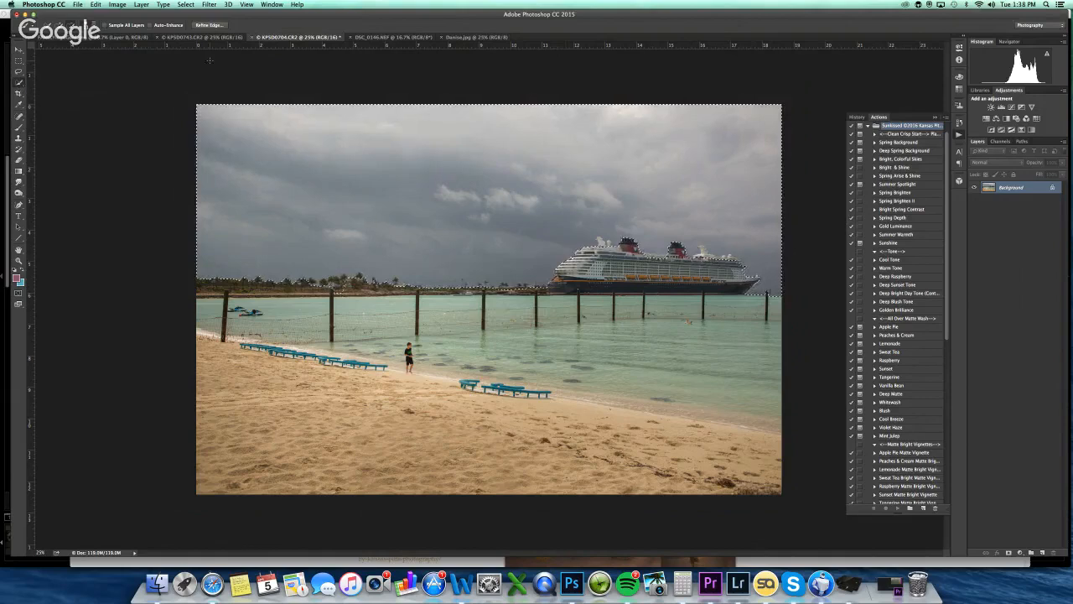
Run the Bright, Colorful Skies and Deep Spring Background actions on the photo, and expand both resulting layer groups
left_click(912, 159)
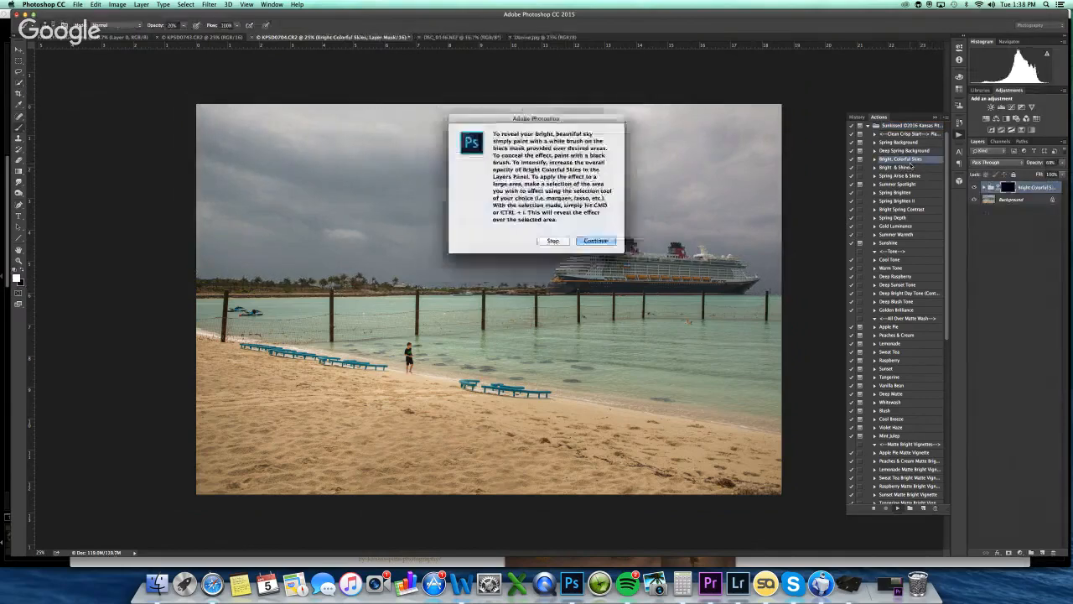
key("Return")
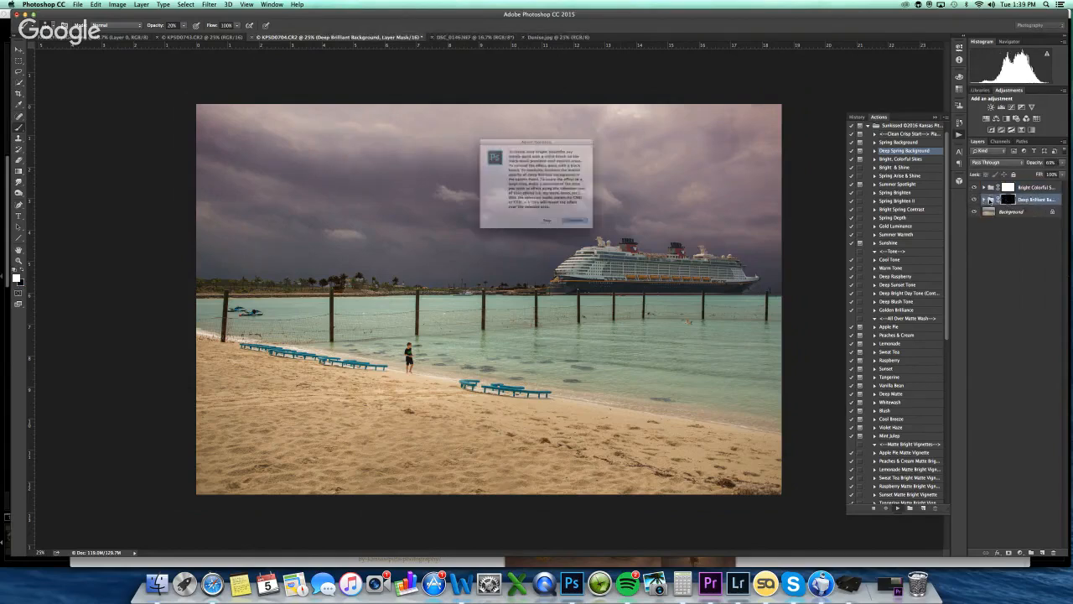
key("Return")
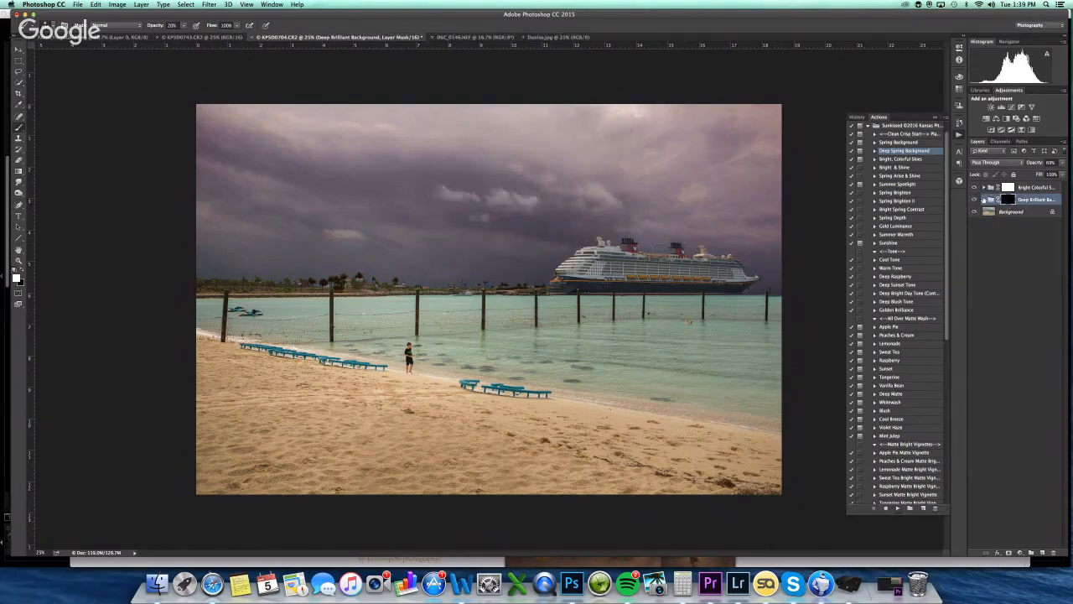
left_click(984, 199)
left_click(984, 187)
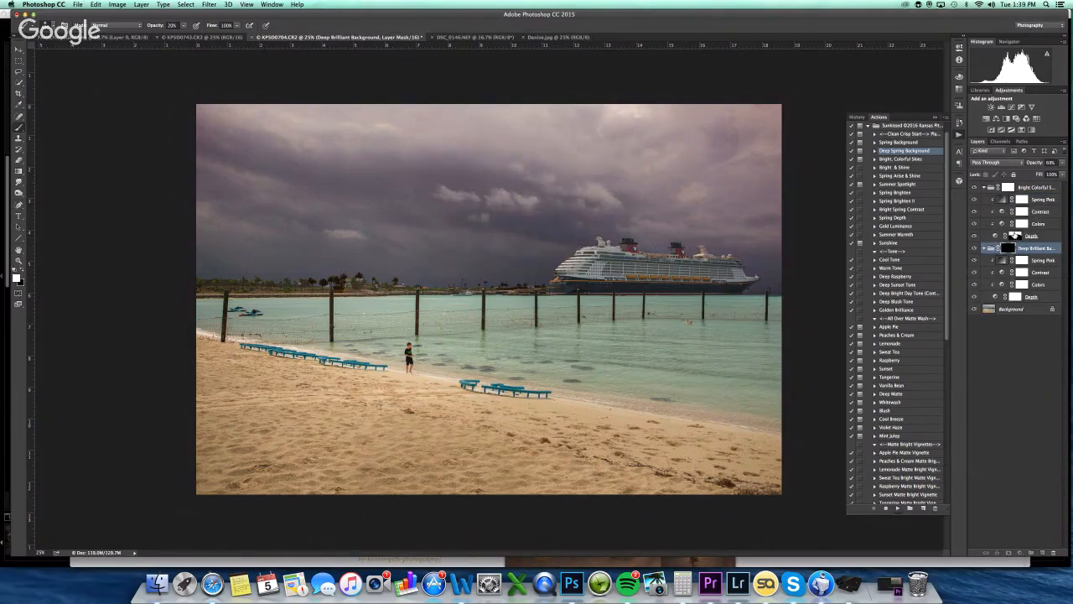
left_click_drag(1014, 237, 1008, 248)
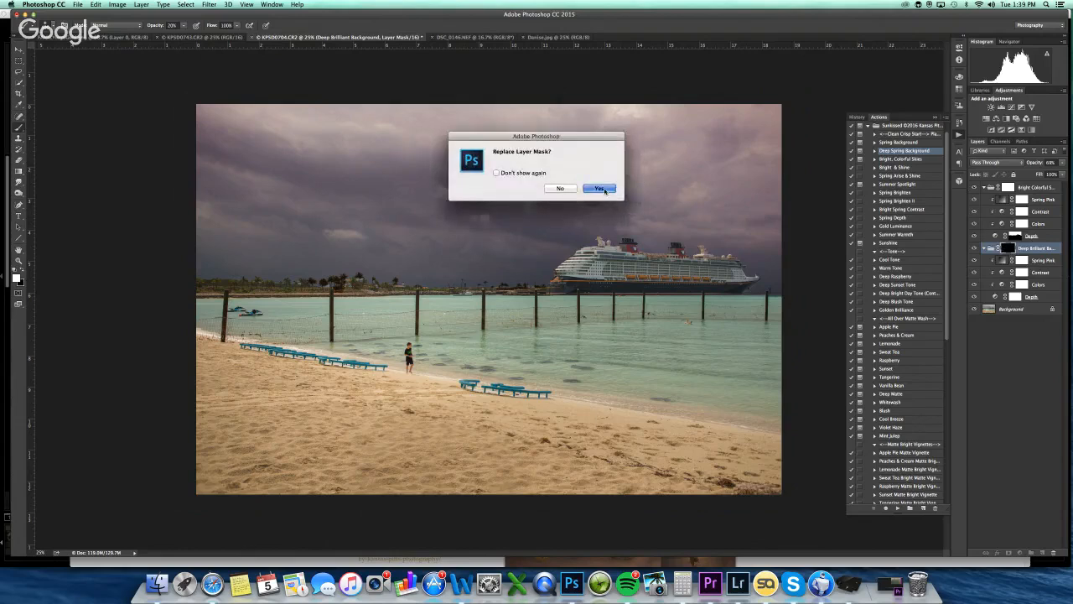
left_click(605, 190)
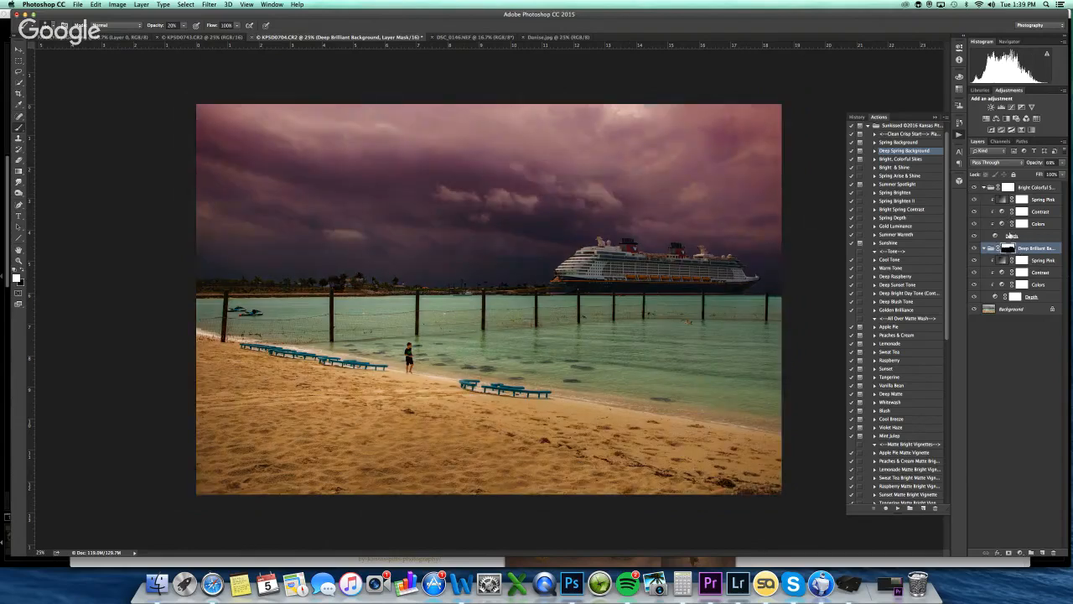
key("super+z")
Copy the sky mask from the Depth layer in Bright Colorful Skies onto the Deep Brilliant Background group, replacing its mask, and collapse both groups
left_click(1015, 237)
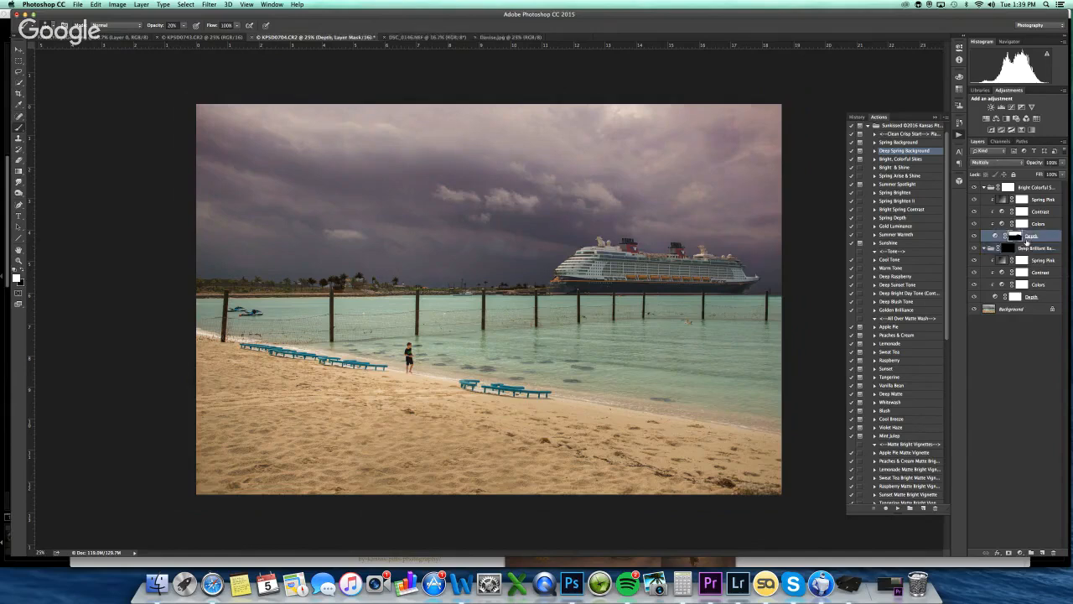
left_click_drag(1016, 237, 1010, 249)
key("Return")
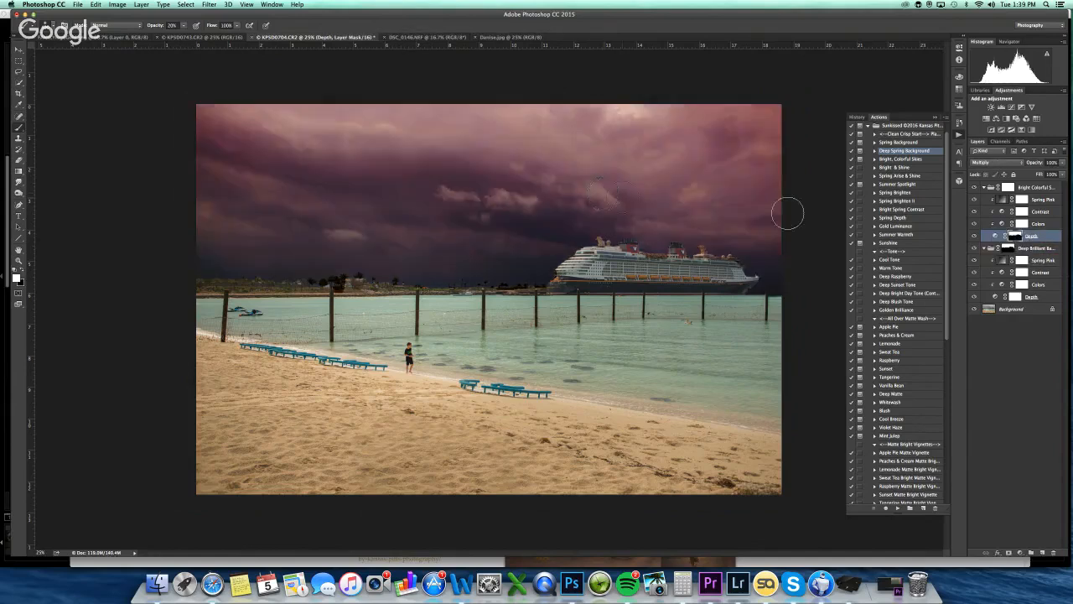
left_click(986, 249)
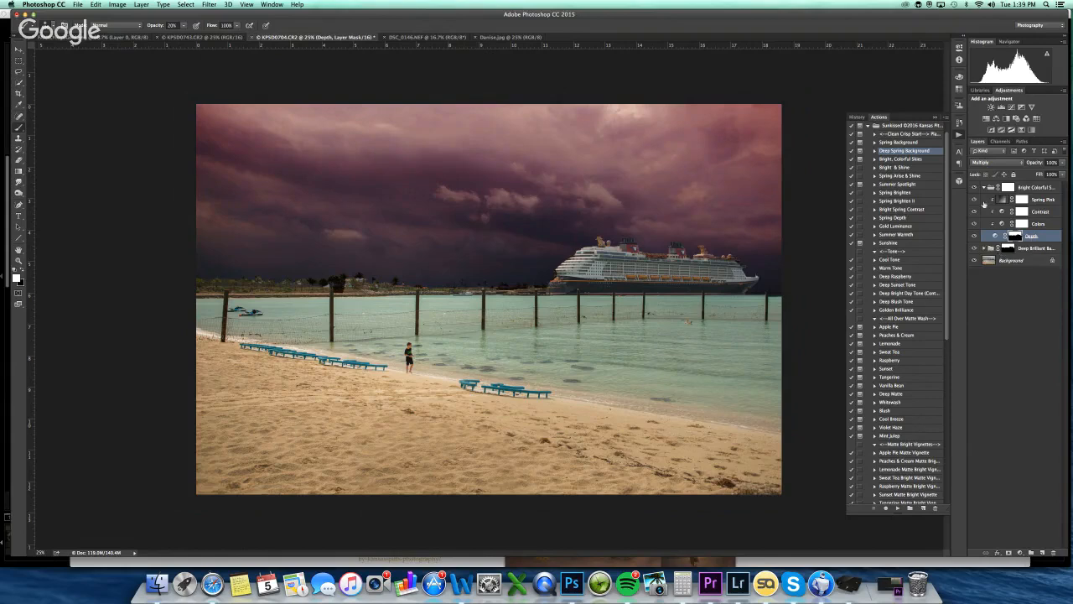
left_click(985, 187)
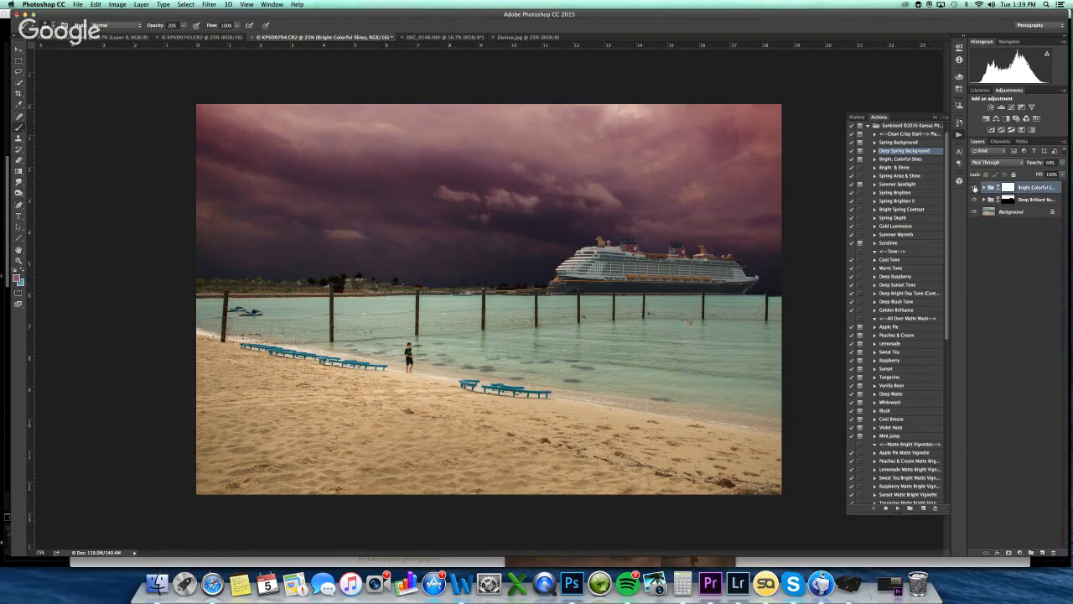
Compare the sky with the Bright Colorful Skies and Deep Brilliant Background groups switched on and off
left_click(975, 188)
left_click(975, 188)
left_click(974, 188)
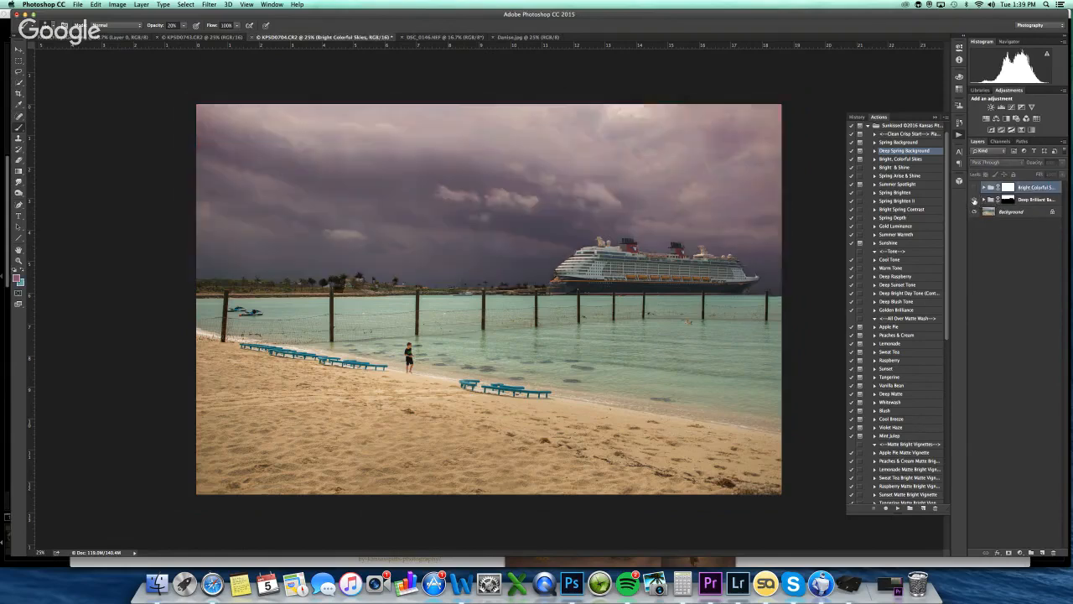
left_click(974, 200)
left_click(974, 201)
left_click(973, 200)
left_click(975, 187)
left_click(975, 188)
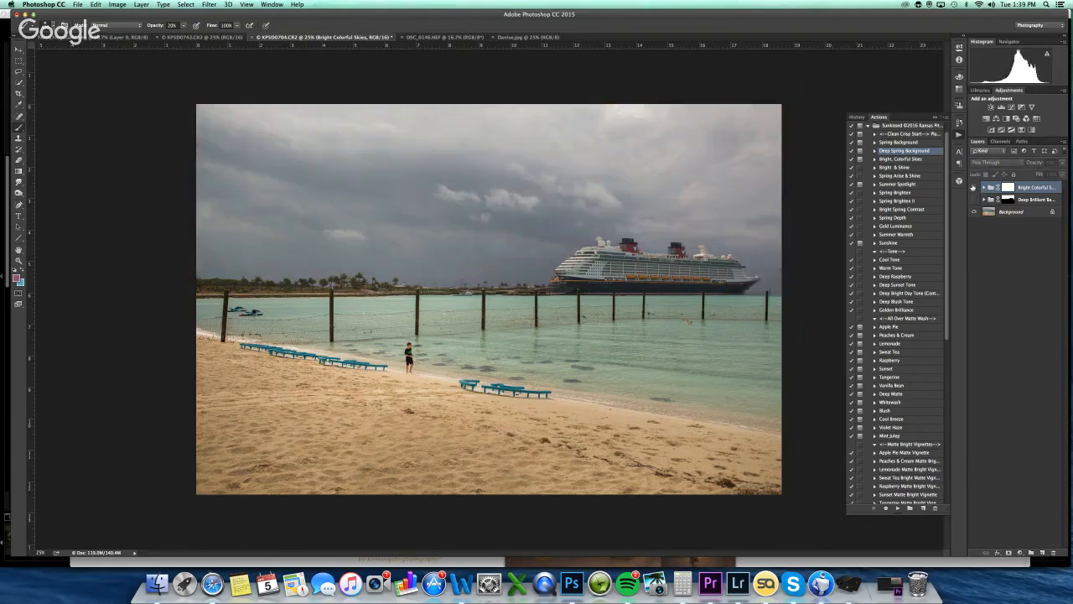
Show both sky groups and lower the opacity of the Bright Colorful Skies group to about 9%
left_click(975, 188)
left_click(974, 188)
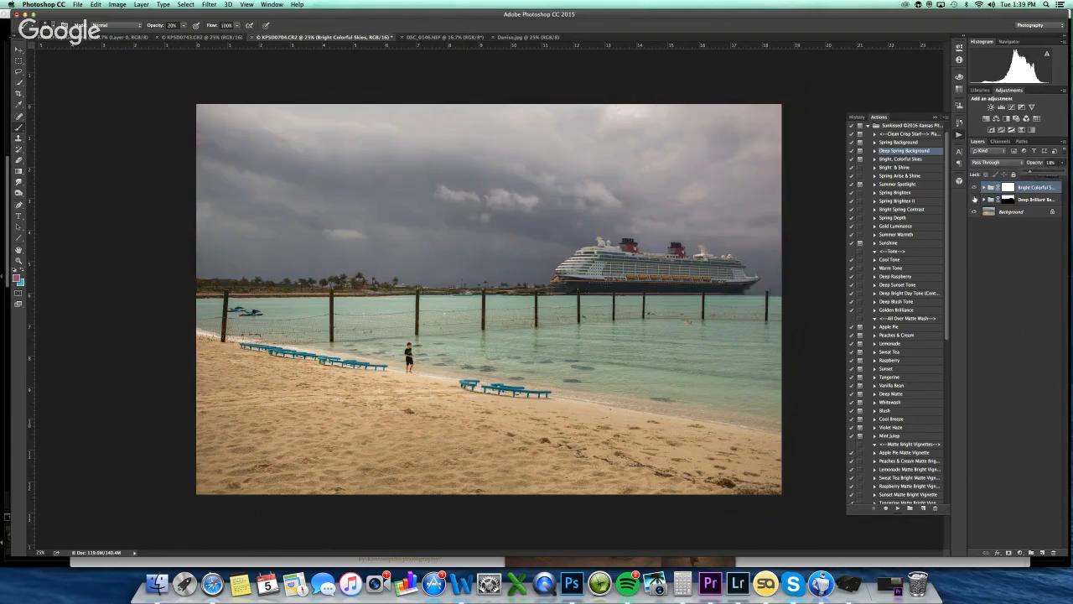
left_click(973, 200)
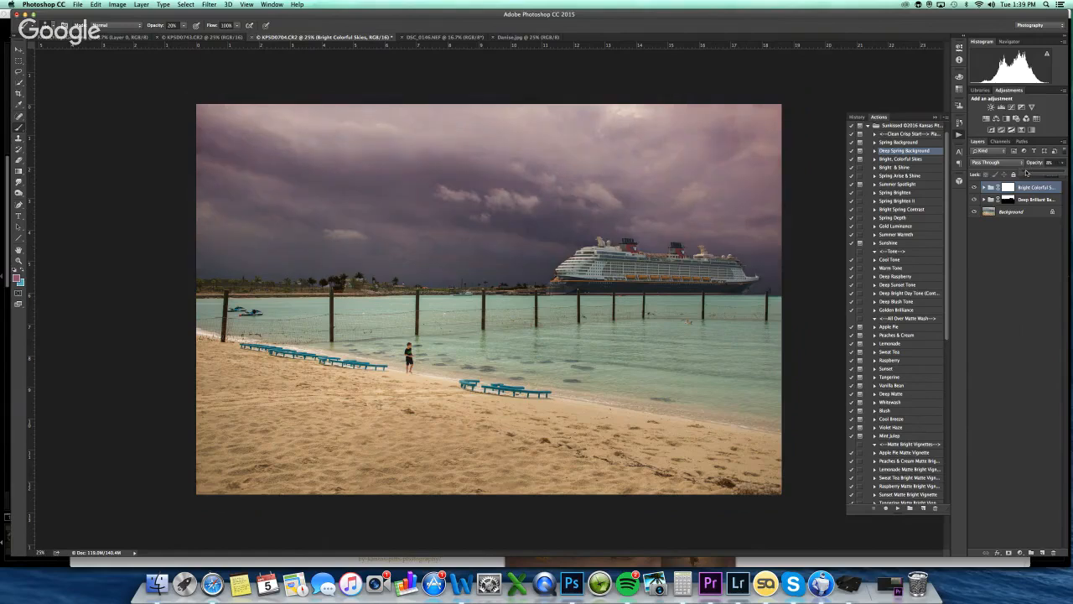
Paint black along the horizon on both sky group masks with a larger brush at 20% opacity, and merge the visible layers
left_click(1010, 200)
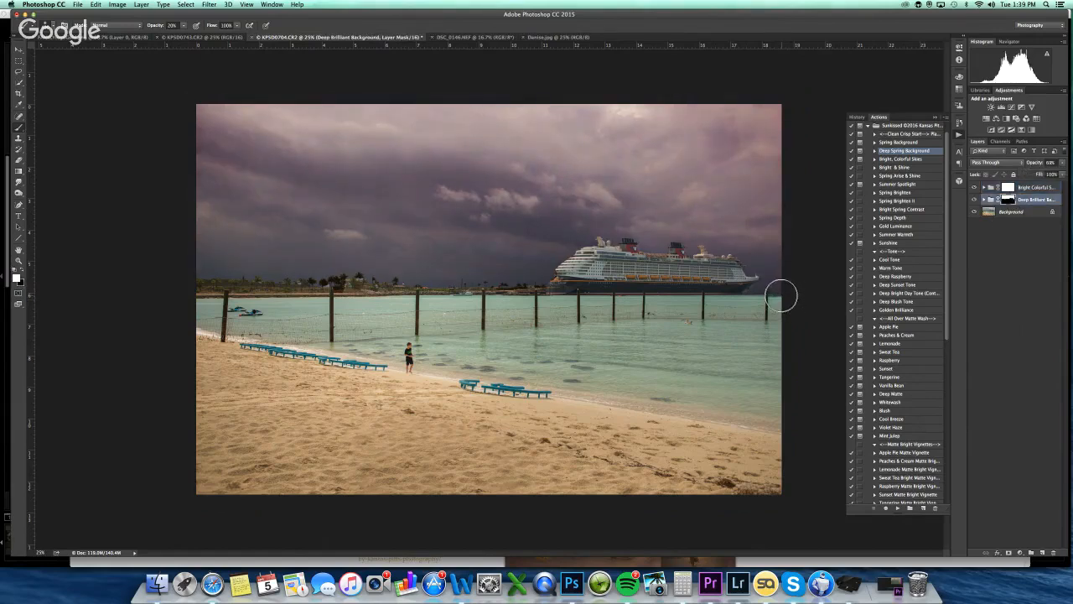
key("bracketright")
key("bracketright")
key("bracketright")
key("bracketright")
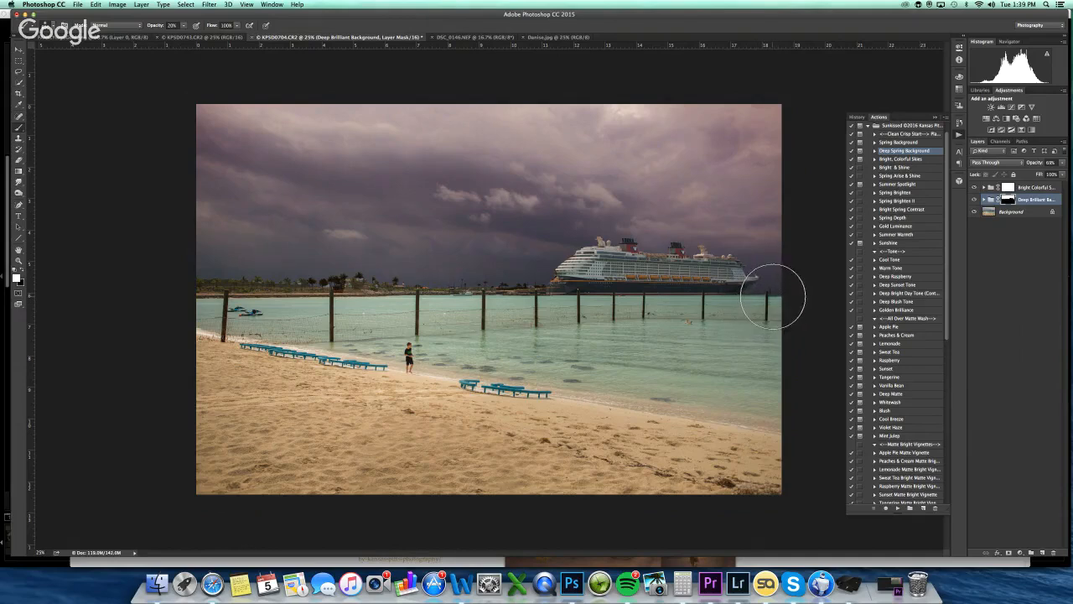
key("x")
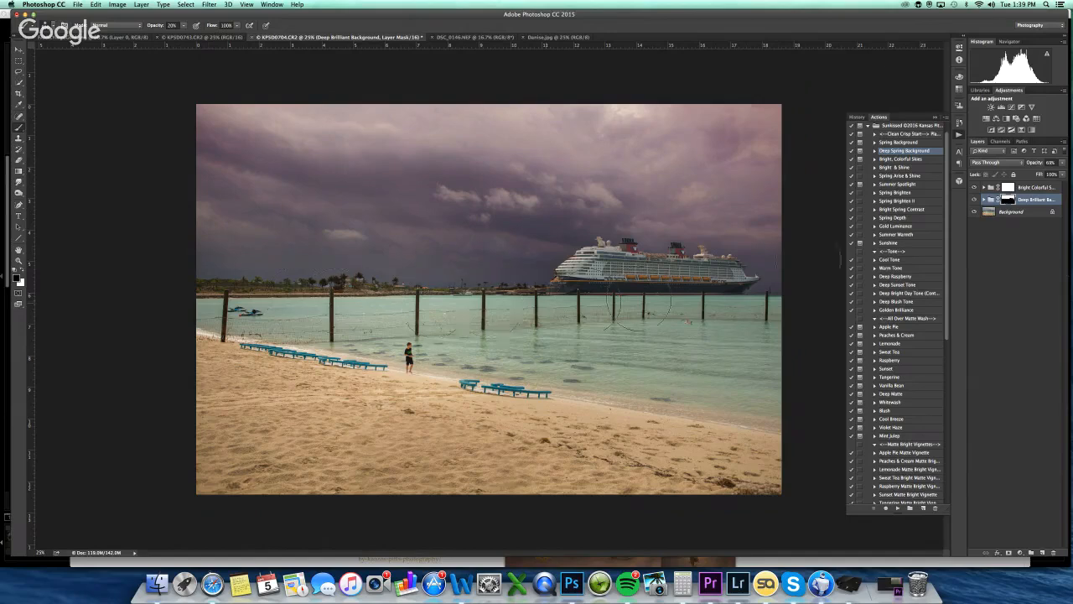
left_click(998, 187)
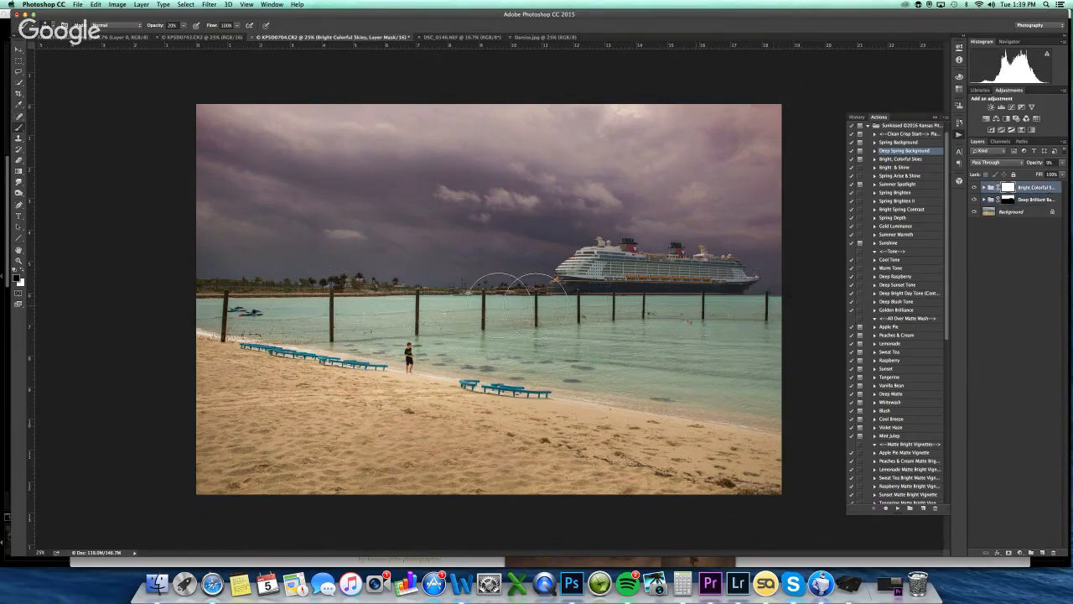
mouse_move(181, 299)
left_mouse_down()
mouse_move(240, 292)
mouse_move(467, 306)
mouse_move(668, 281)
mouse_move(607, 283)
mouse_move(743, 277)
mouse_move(776, 298)
left_mouse_up()
key("super+shift+e")
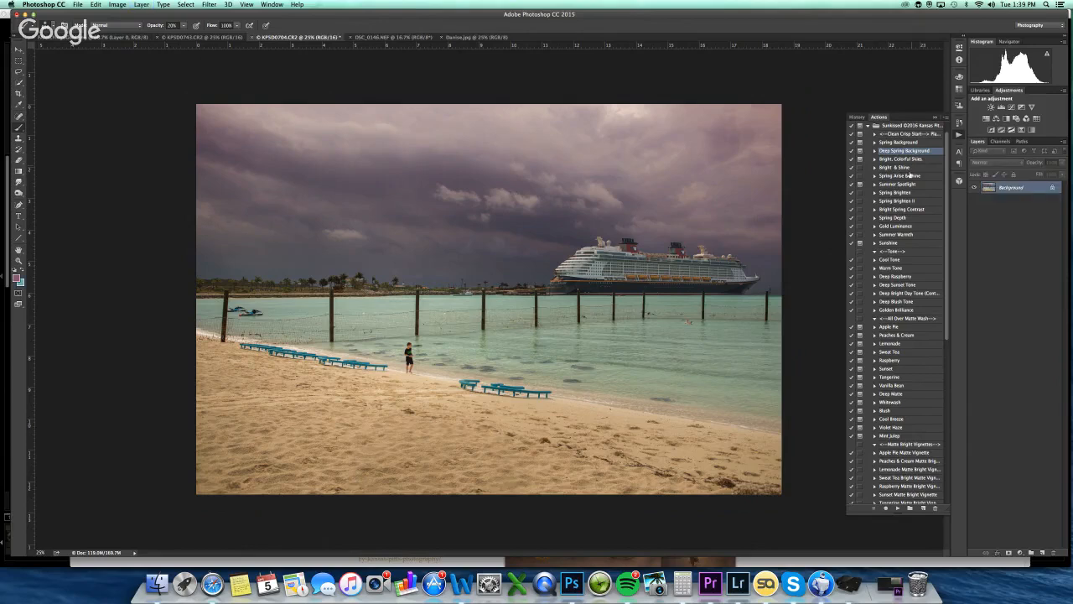
Run the Spring Arise & Shine action, compare the photo with and without it, and merge the result into the background
left_click(920, 176)
double_click(917, 180, "super")
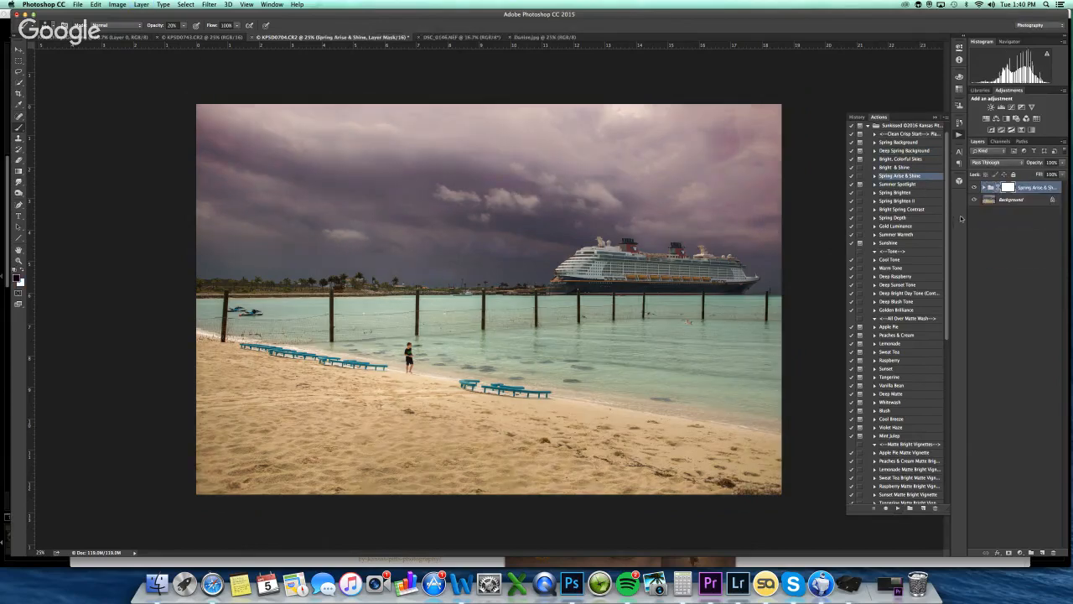
left_click(975, 187)
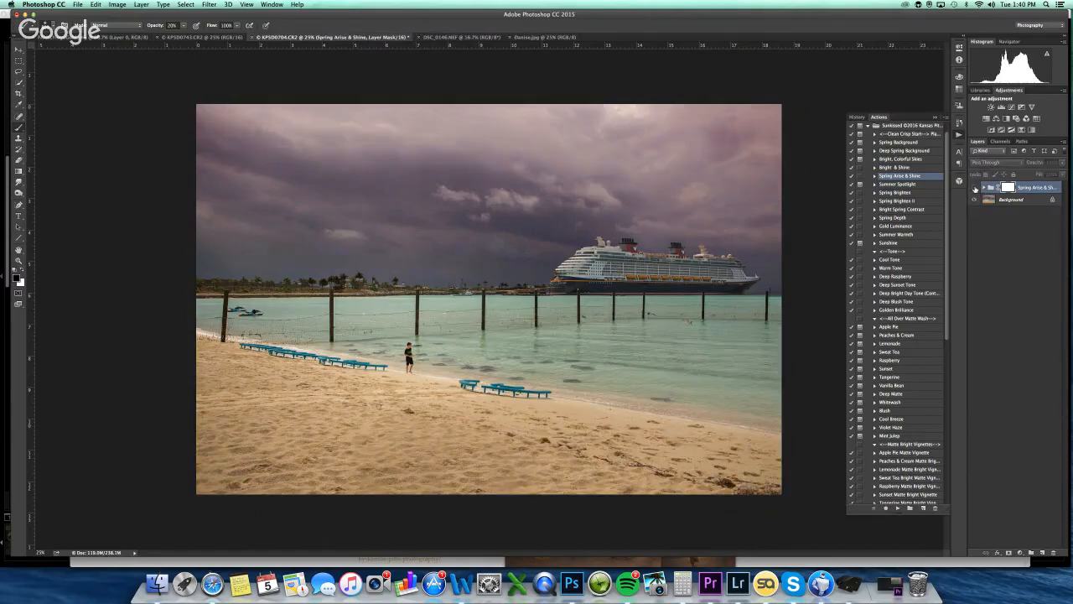
left_click(976, 189)
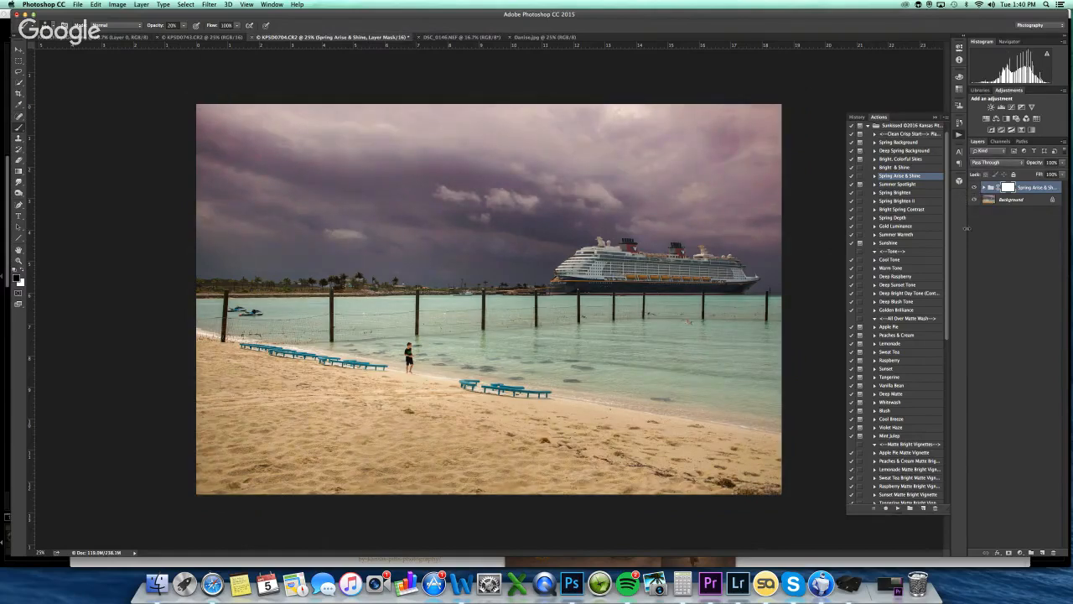
key("super+shift+e")
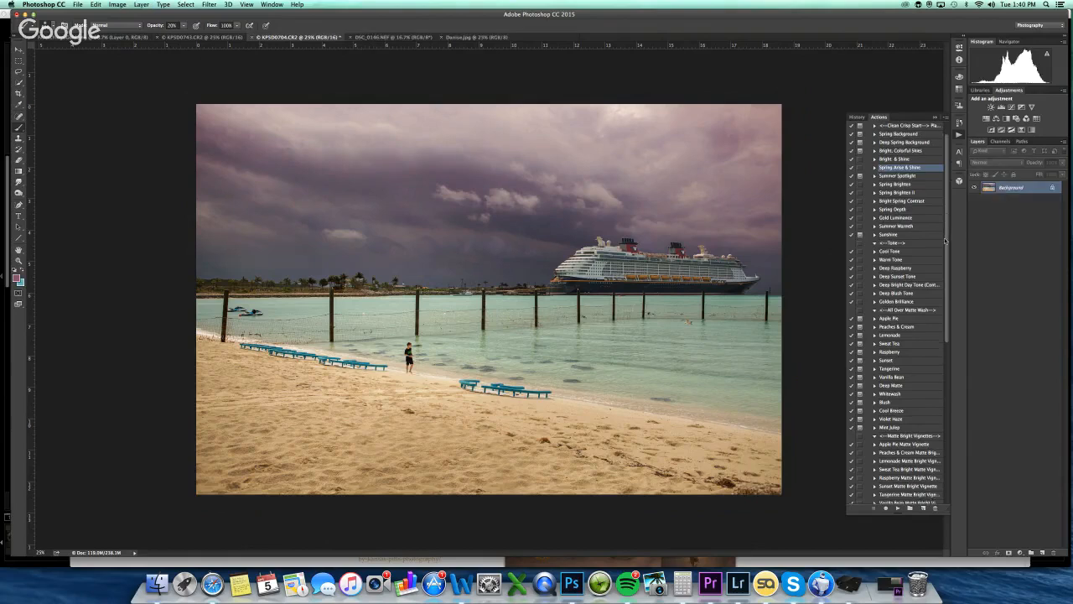
Run the Glisten & Brighten Water action, paint white over the water at 50% brush opacity, and mask it off the boy with black
left_click_drag(948, 229, 948, 458)
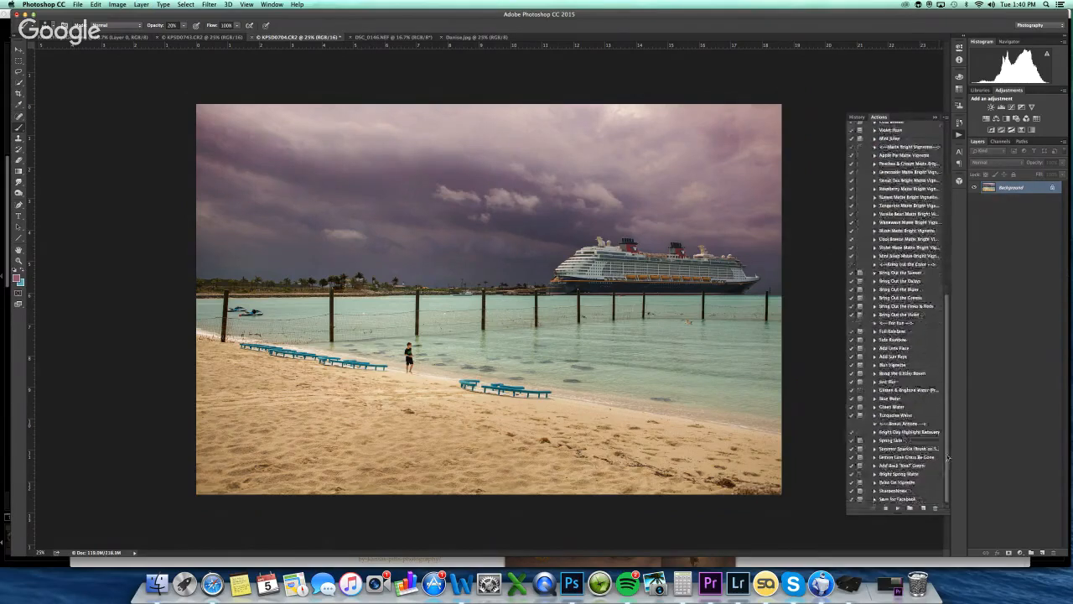
left_click(938, 391)
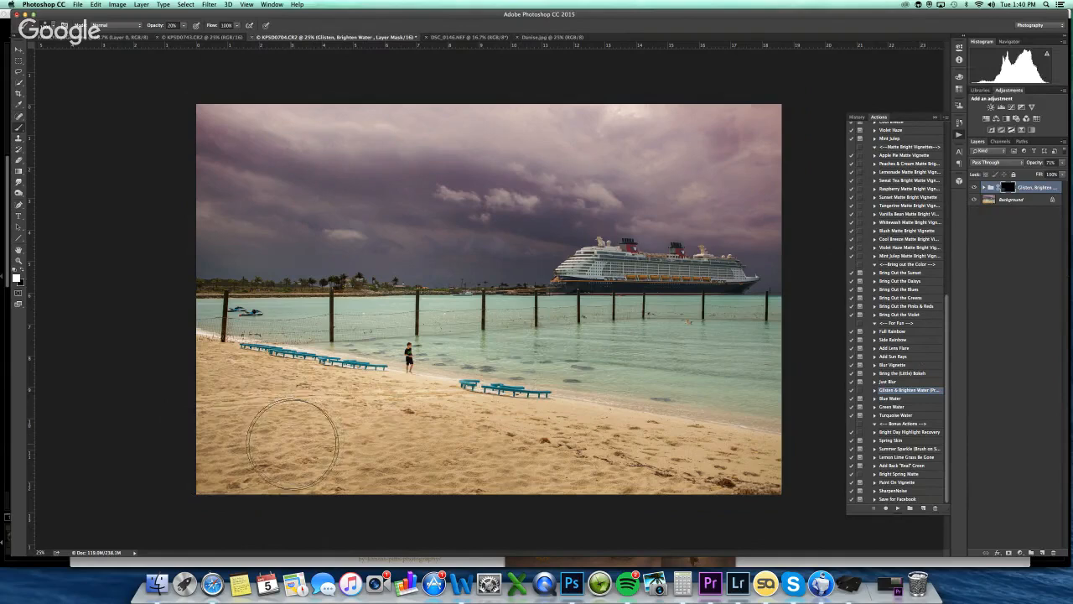
key("5")
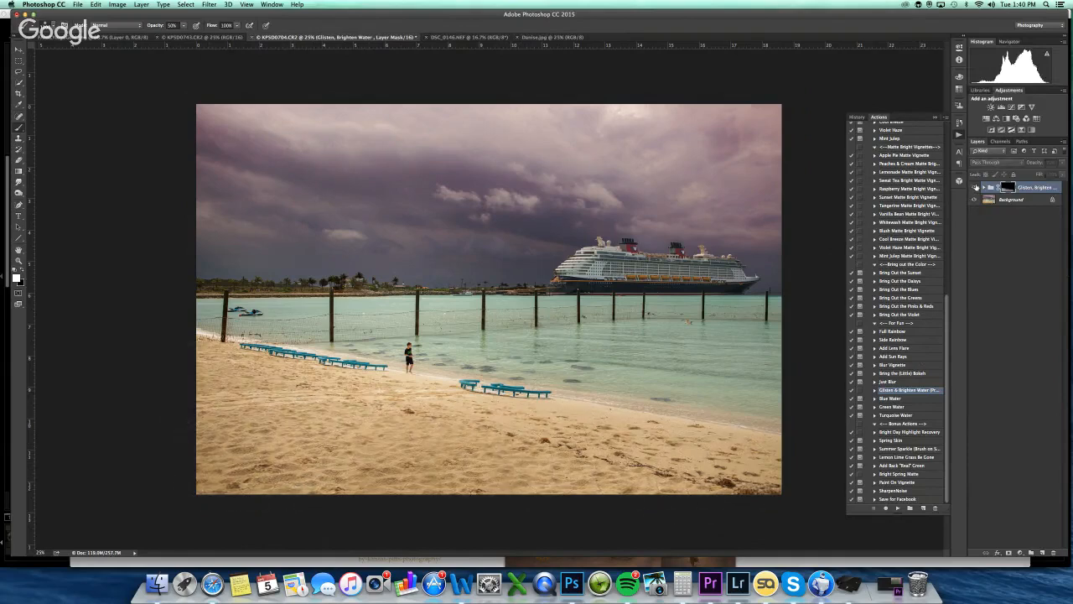
mouse_move(658, 354)
left_mouse_down()
mouse_move(326, 314)
mouse_move(606, 351)
mouse_move(771, 354)
left_mouse_up()
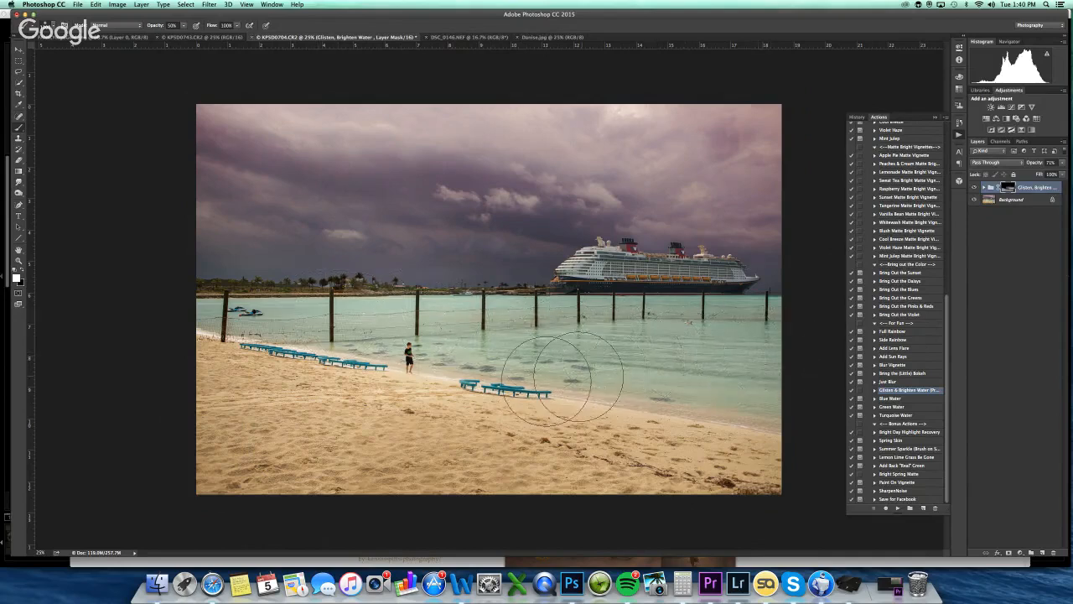
key("x")
left_click(416, 359)
Run the Turquoise Water action, paint the effect over the water, and lower its layer opacity to 19%
left_click(909, 415)
left_click(898, 508)
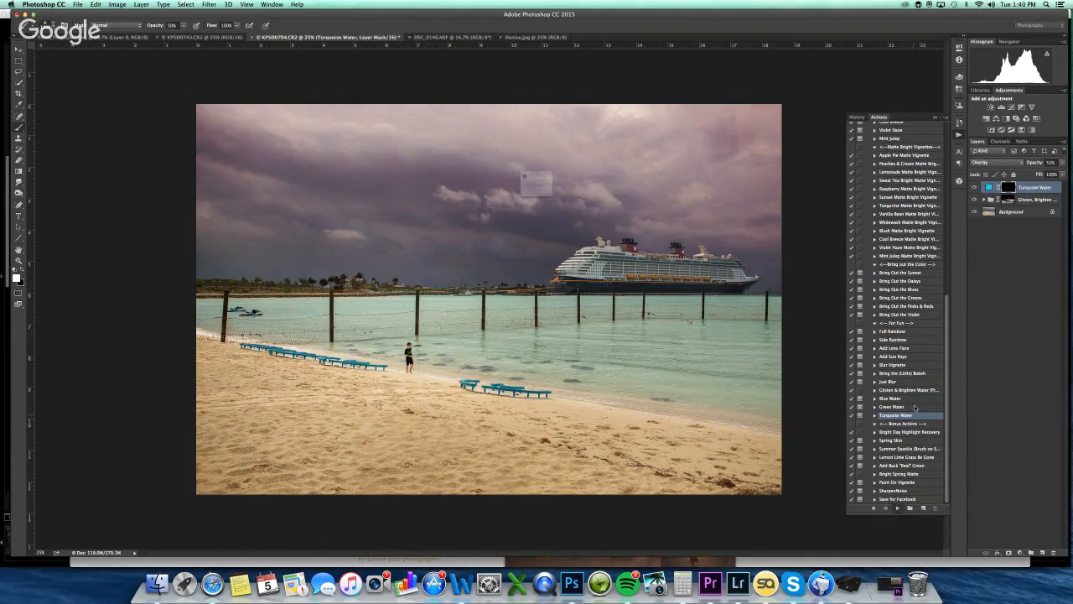
left_click(596, 240)
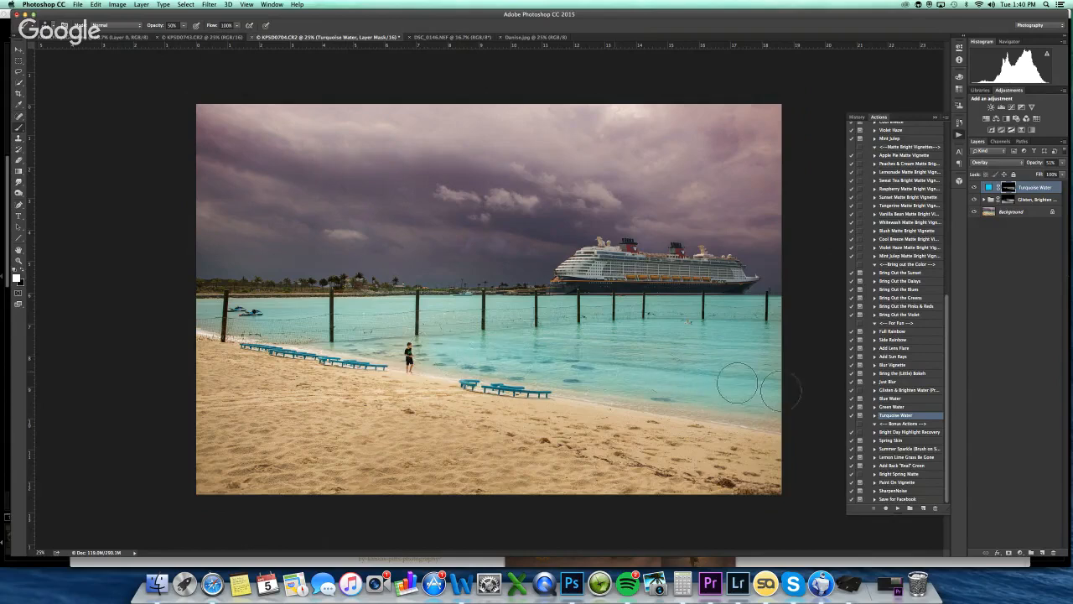
left_click(1062, 165)
left_click(975, 189)
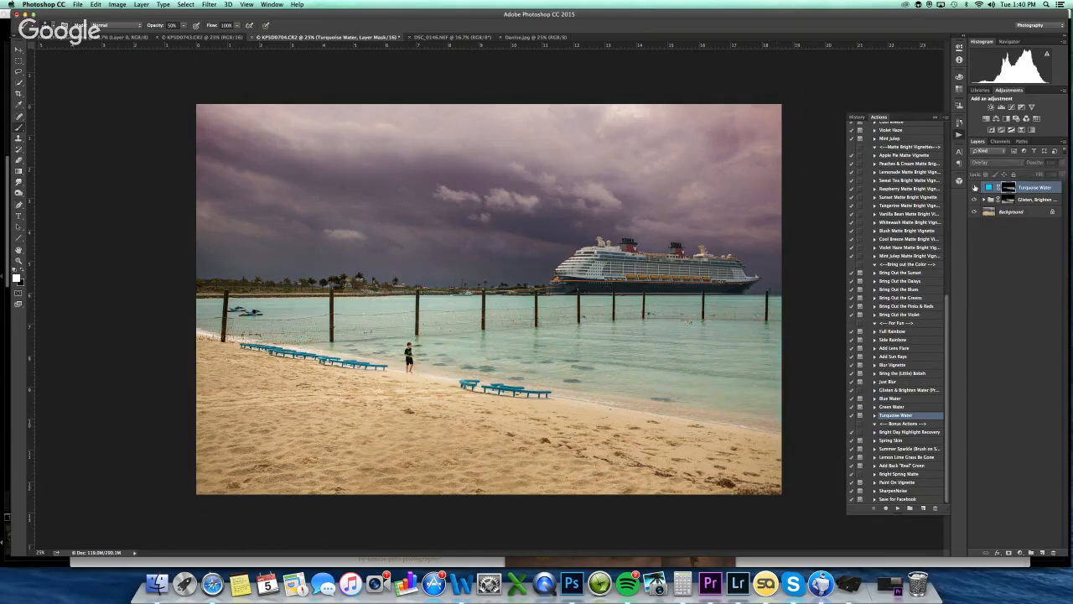
left_click(975, 189)
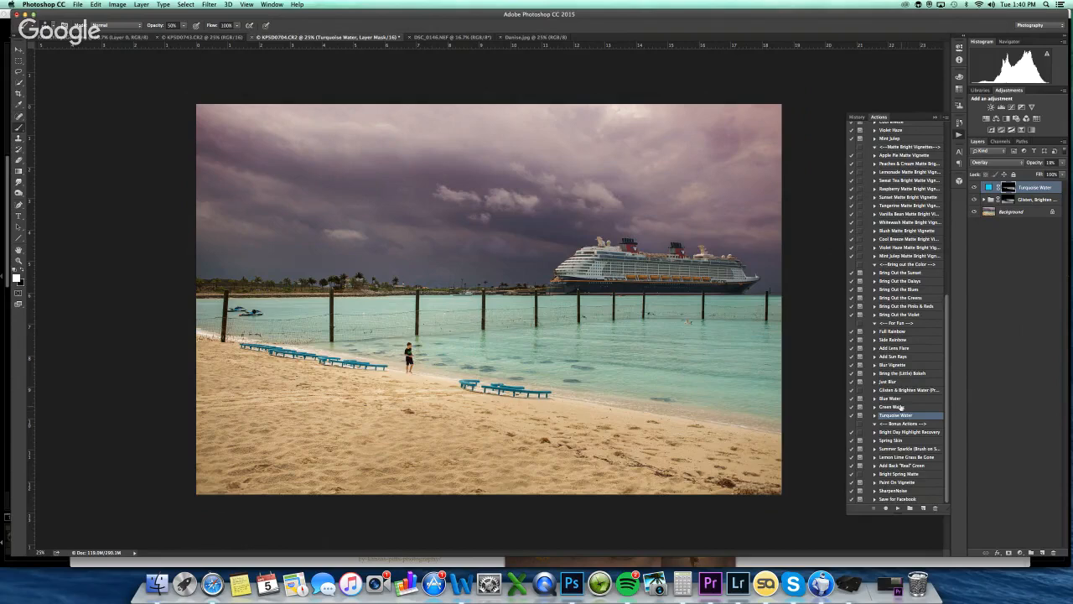
Run the Green Water action and replace its layer mask with a copy of the Turquoise Water mask
left_click(905, 407)
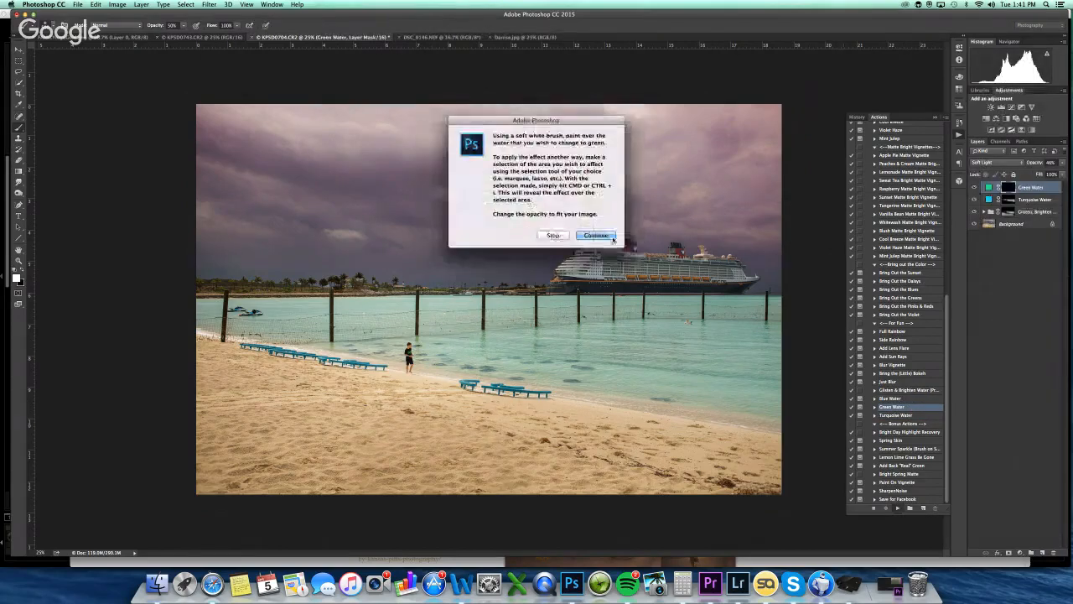
left_click(603, 236)
left_click(1009, 199)
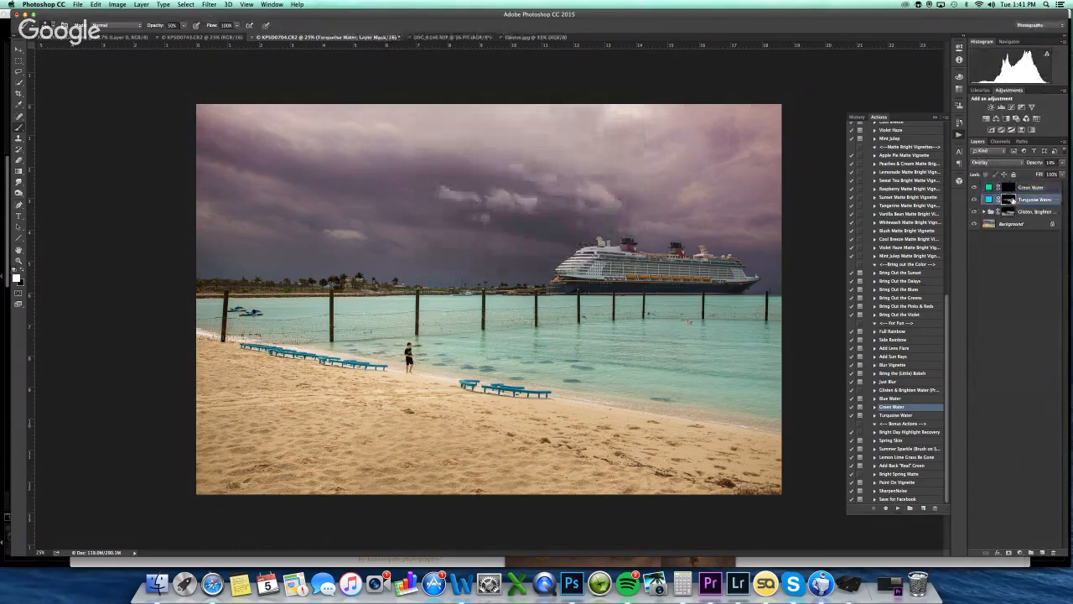
left_click_drag(1009, 201, 1012, 188)
left_click(603, 189)
left_click(1007, 188)
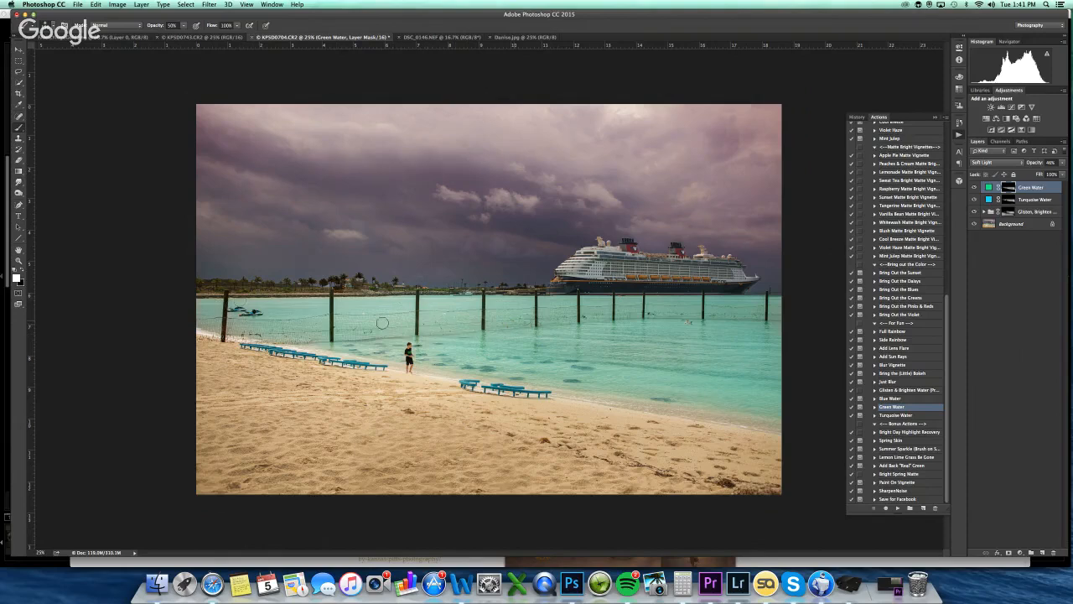
Set the Green Water and Turquoise Water layers to 22% opacity and merge all visible layers
left_click(1003, 203)
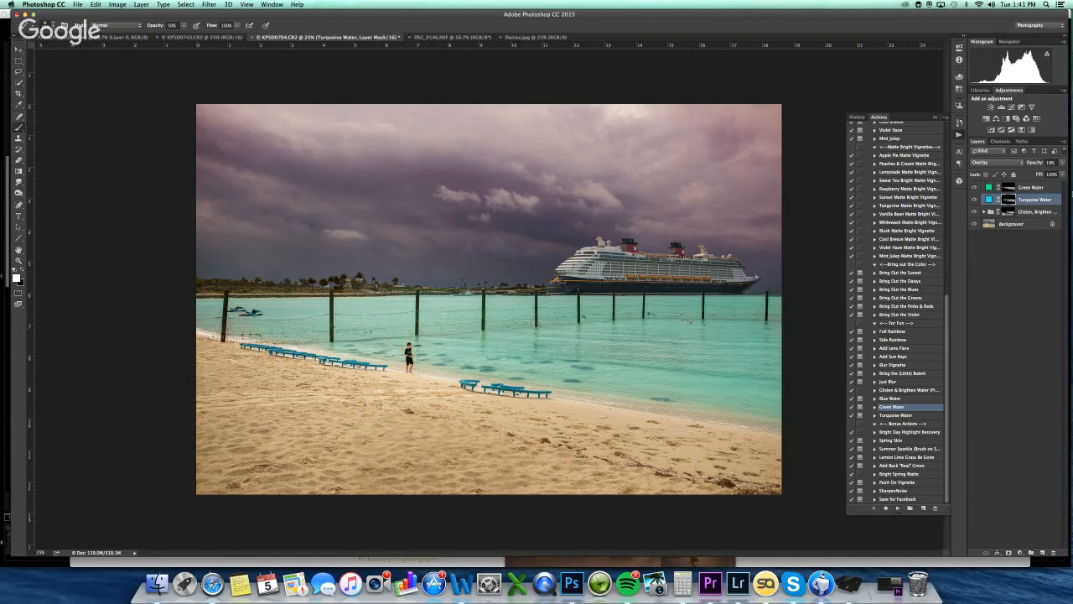
left_click(1046, 187, "shift")
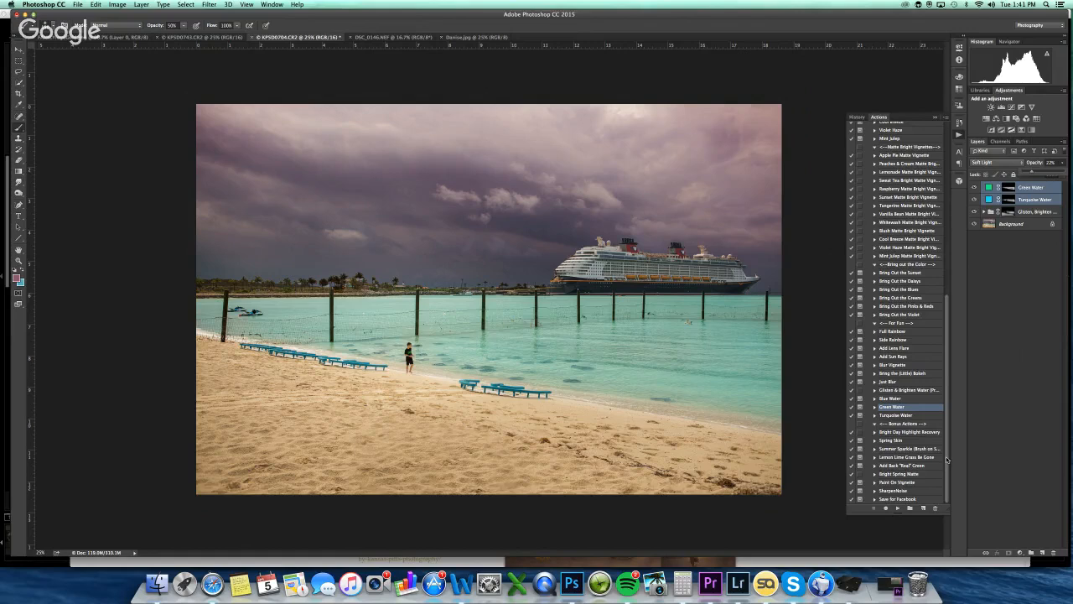
left_click(910, 484)
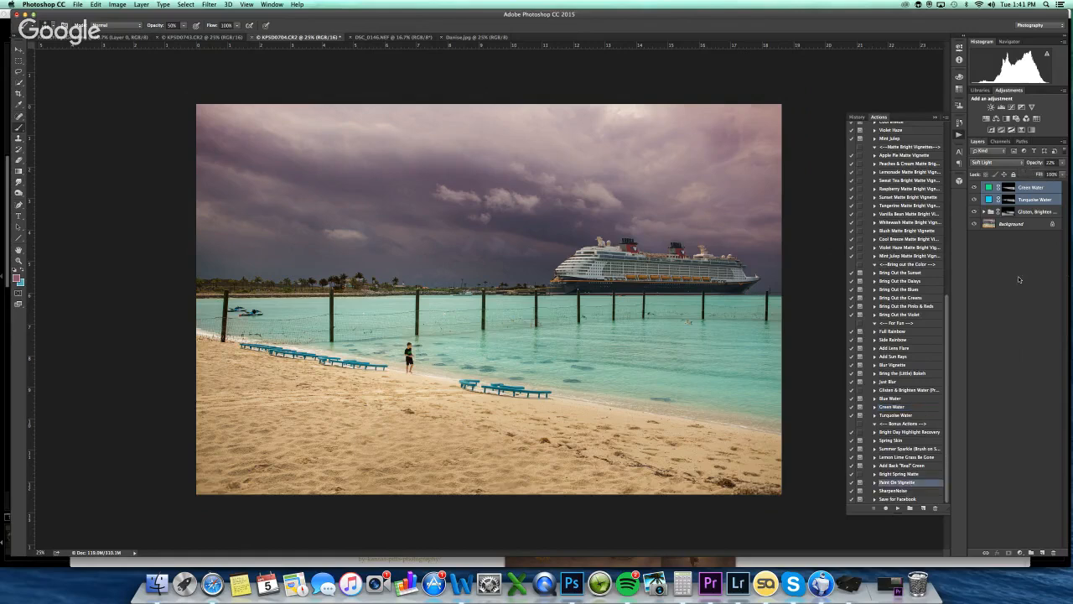
key("super+shift+e")
Move the Bonus Actions heading below Bright Day Highlight Recovery in the action list
left_click_drag(935, 424, 930, 434)
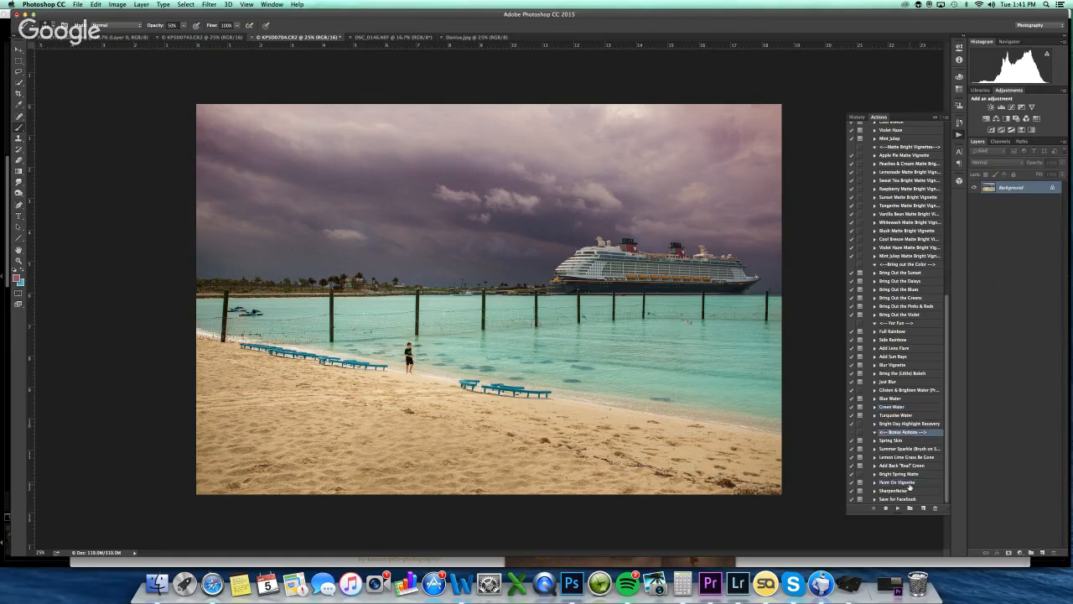
Try the Paint On Vignette action with a white brush, compare the photo with and without it, and delete its layer
left_click(917, 485)
left_click(897, 508)
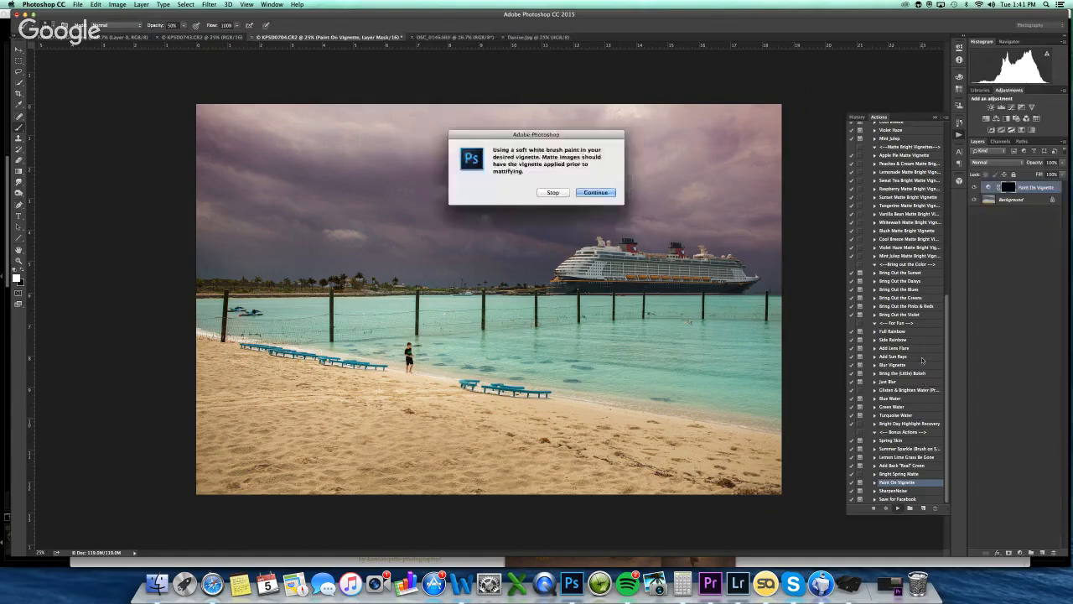
key("Return")
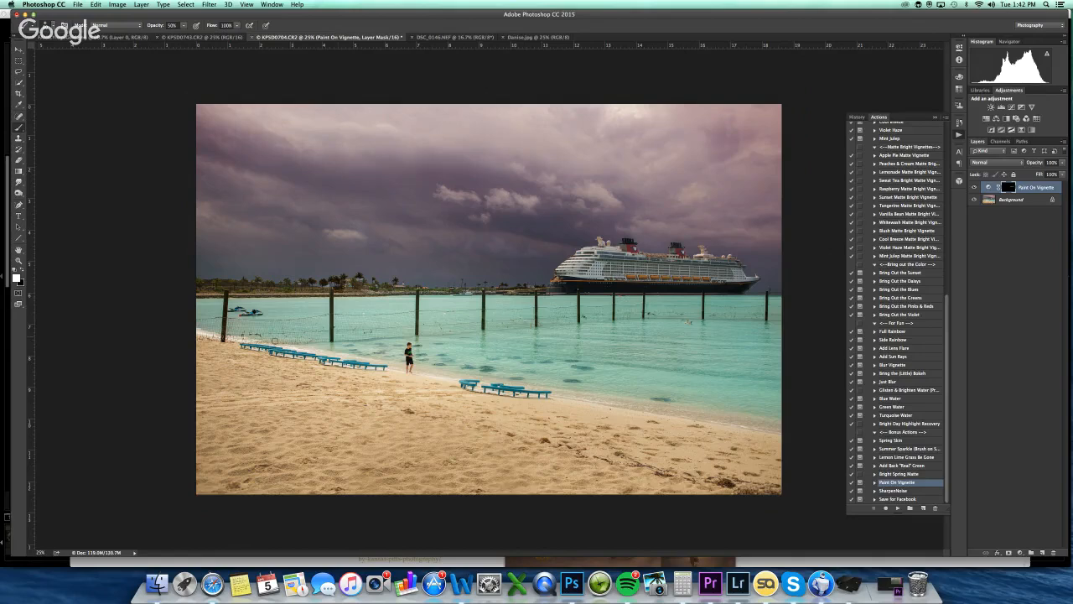
left_click(351, 345)
left_click(976, 188)
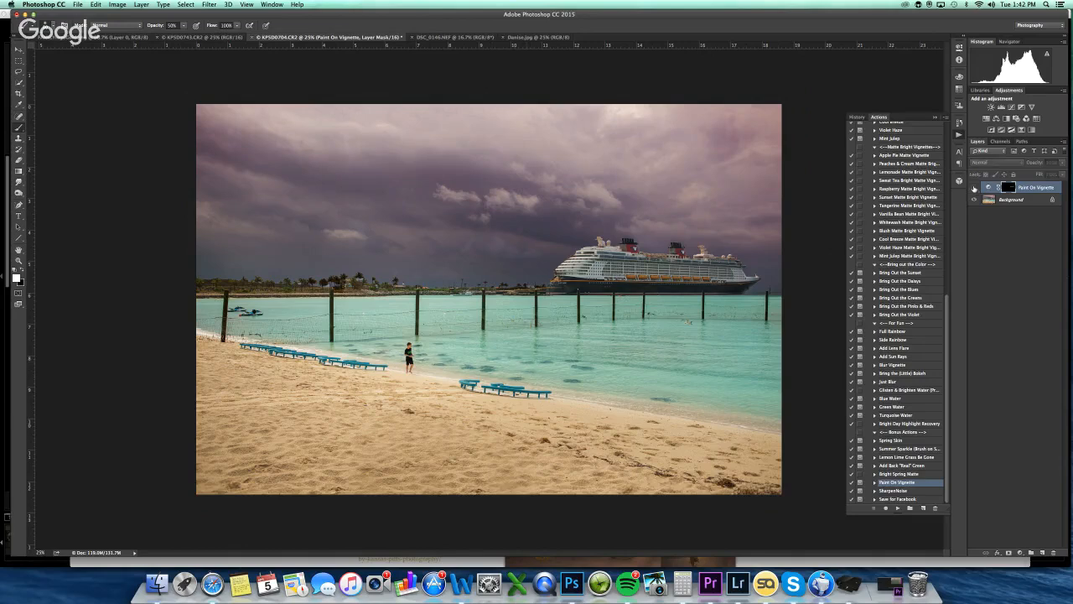
left_click(975, 188)
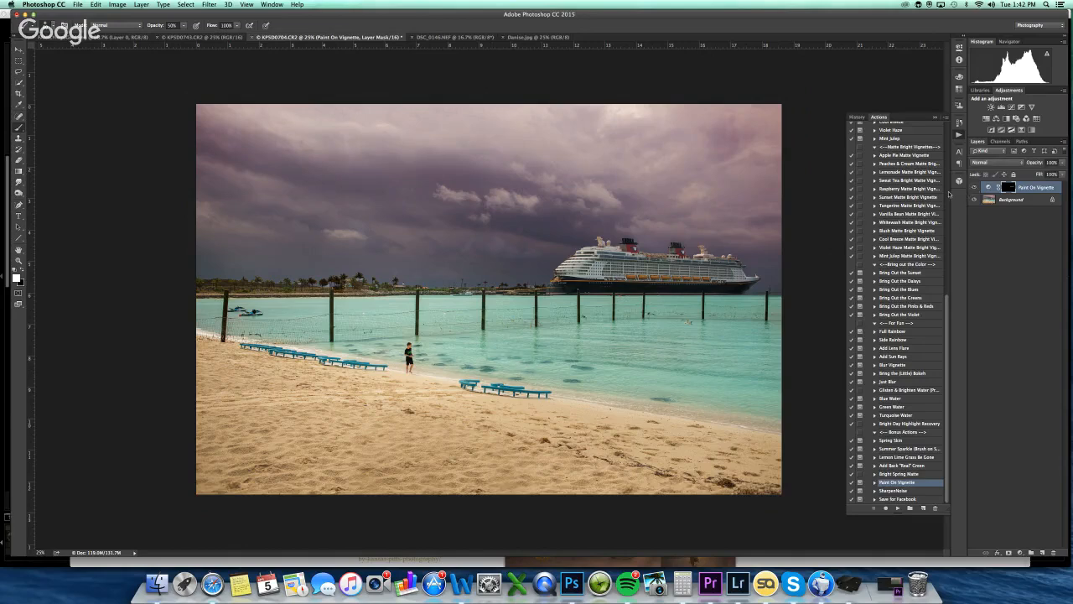
key("Delete")
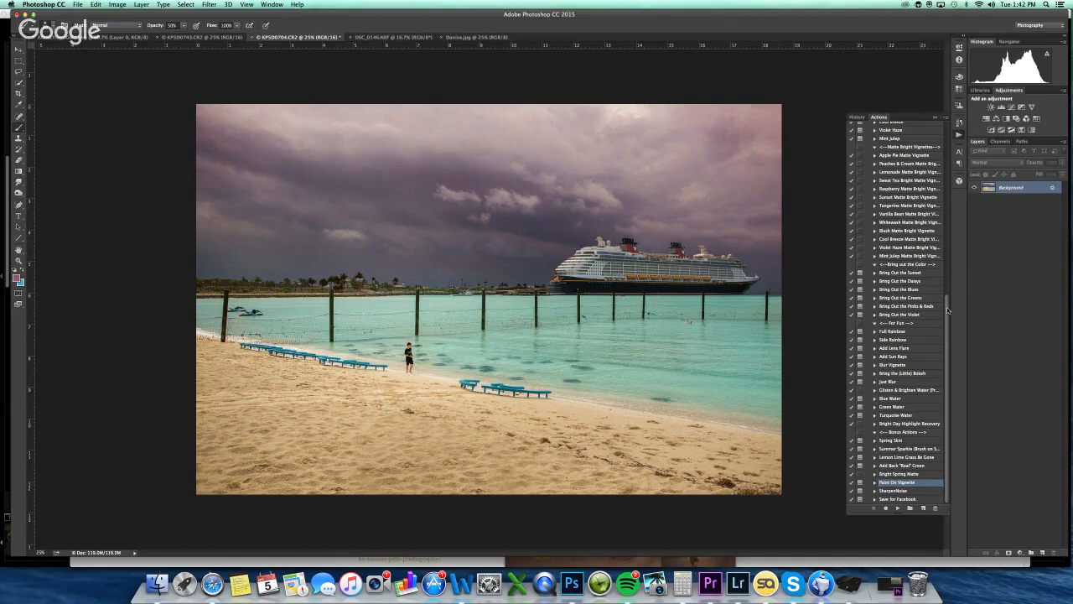
Run the Spring Depth action and compare the photo with its group hidden and shown
scroll(948, 311, "up", 10)
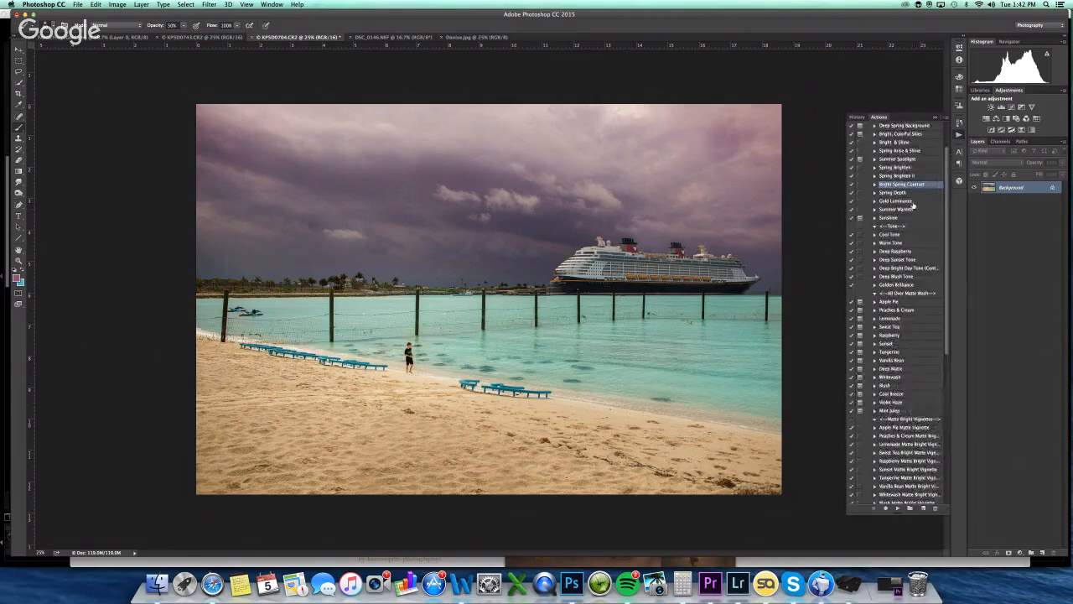
double_click(909, 194, "super")
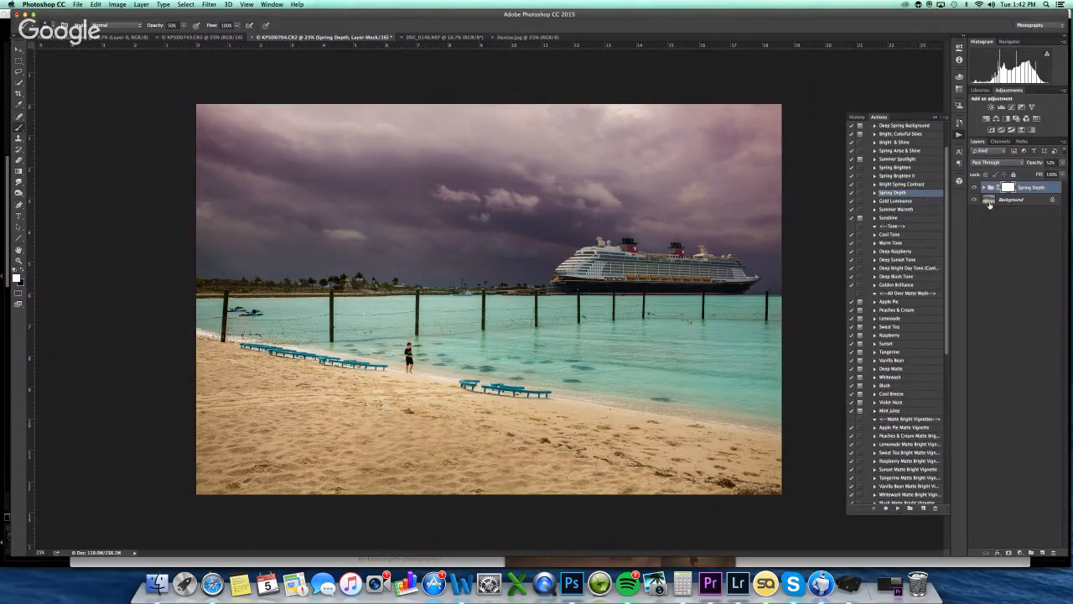
left_click(974, 188)
left_click(973, 188)
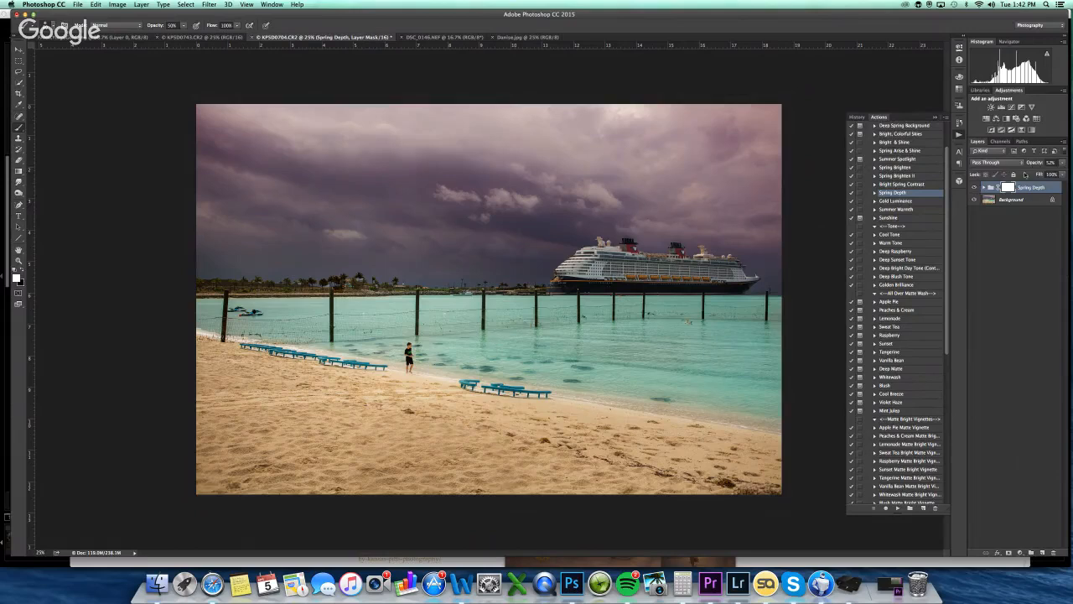
Lower the Spring Depth group to 40% opacity, paint black on its mask with a larger brush at 40%, and merge the visible layers
left_click(1063, 164)
left_click(1009, 190)
key("x")
key("4")
key("bracketright")
key("bracketright")
key("bracketright")
key("bracketright")
key("bracketright")
key("bracketright")
key("bracketright")
key("bracketright")
key("bracketright")
key("bracketright")
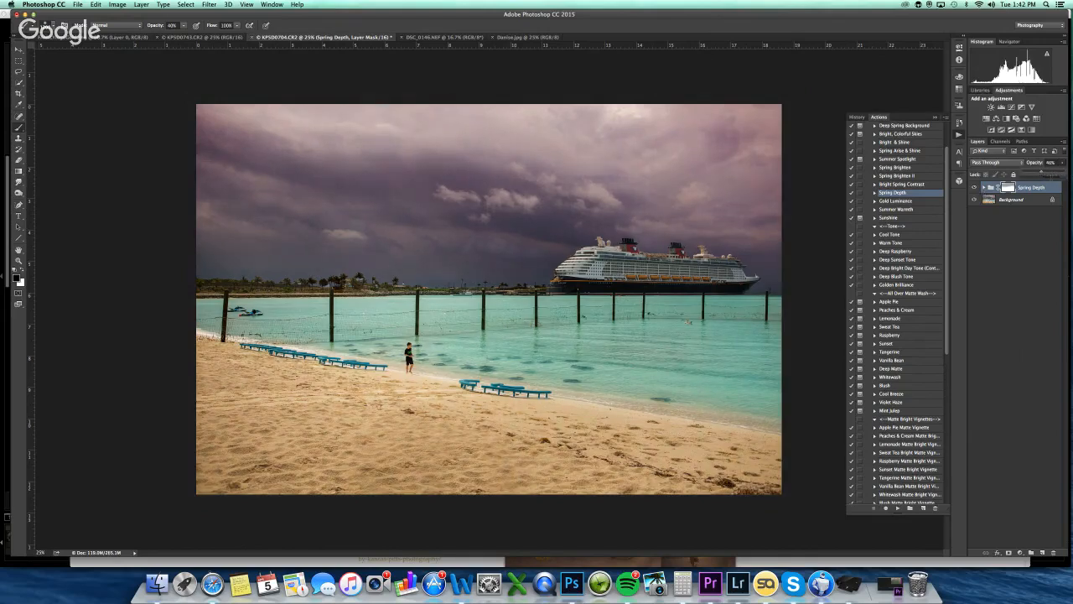
key("super+shift+e")
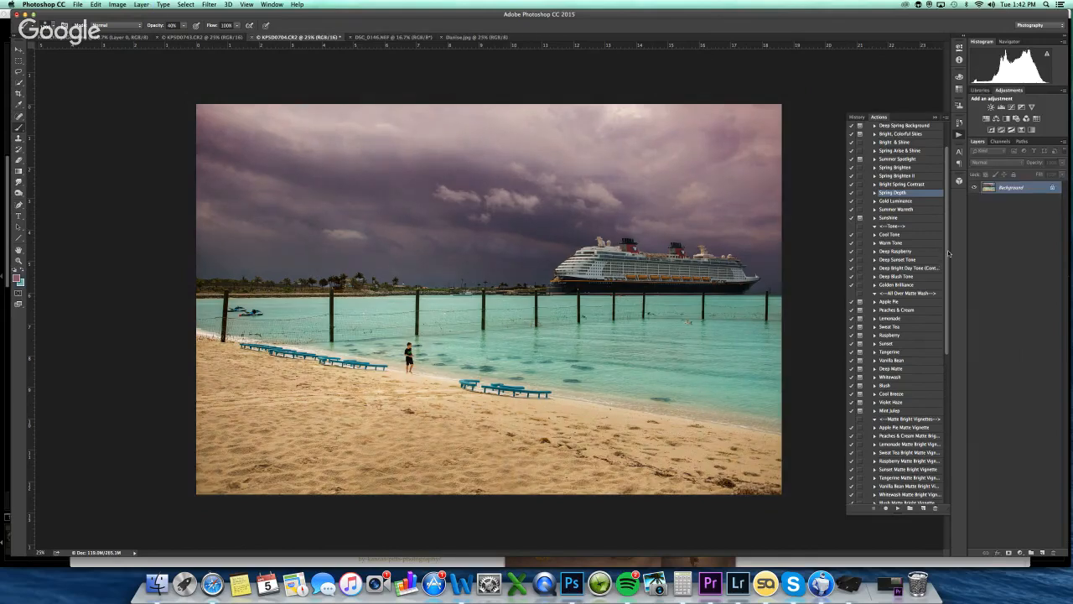
Run the SharpenNoise action and merge its layer into the background
left_click_drag(949, 253, 943, 422)
left_click(903, 490)
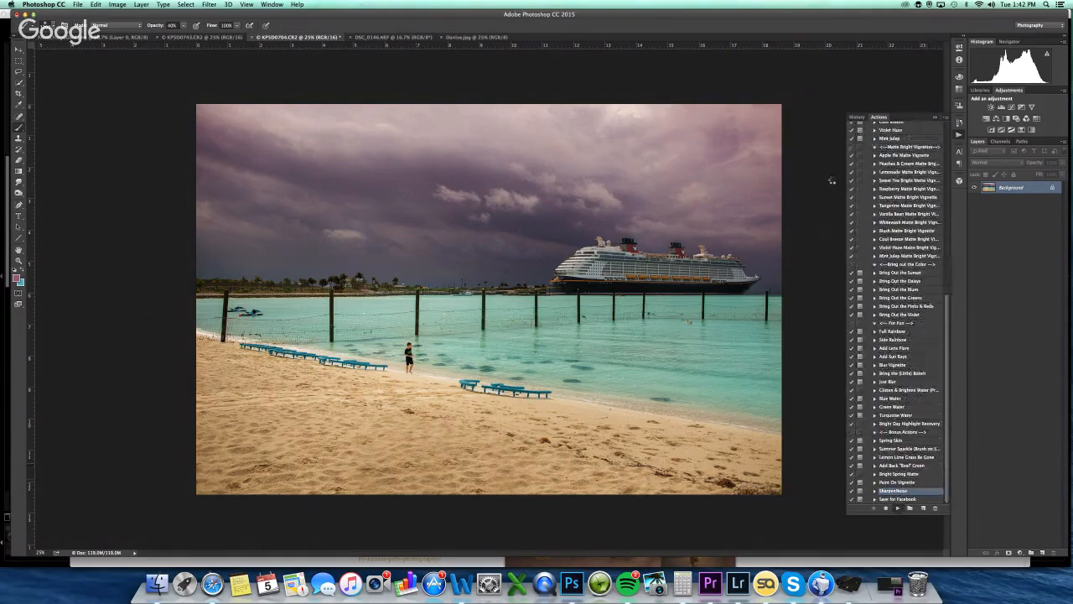
key("Return")
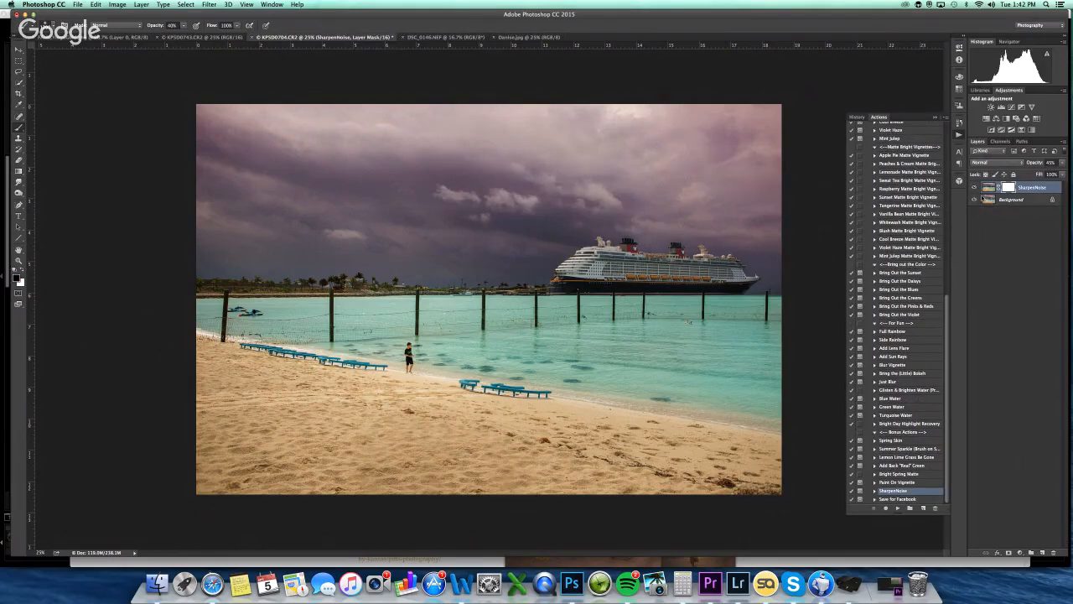
key("super+e")
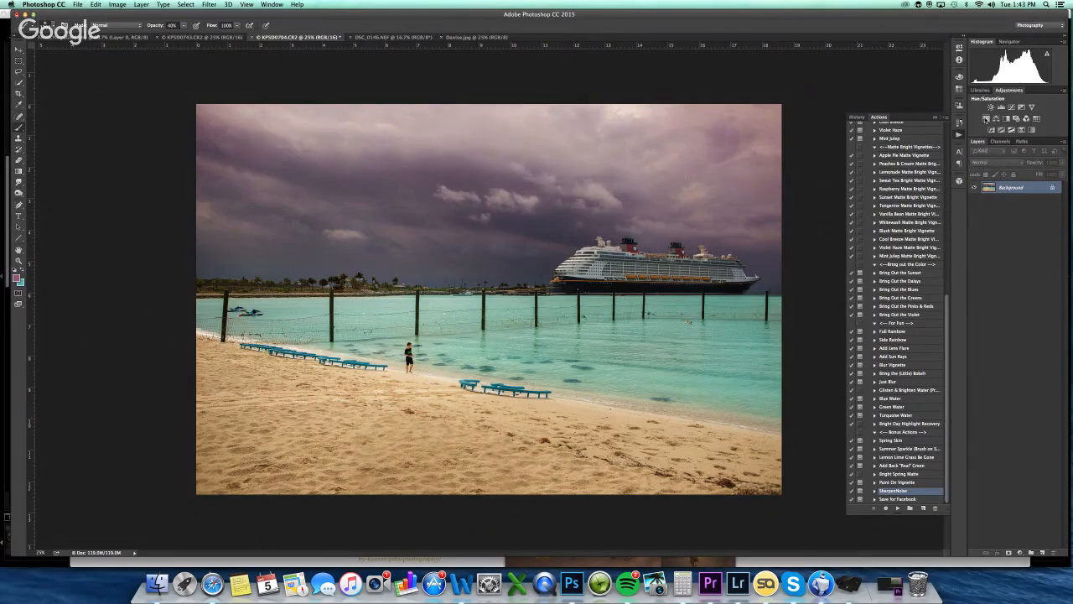
Try desaturating the sand with a masked Hue/Saturation layer at saturation -45 and lightness +8, and delete the layer
left_click(986, 118)
mouse_move(901, 117)
left_mouse_down()
mouse_move(905, 134)
mouse_move(886, 118)
left_mouse_up()
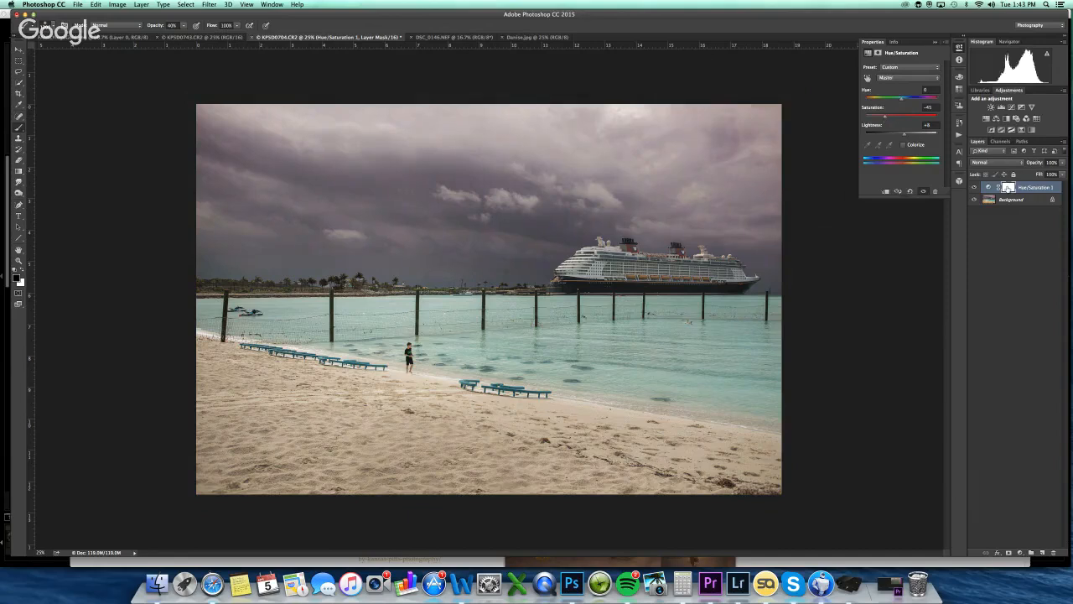
left_click(1008, 187)
key("ctrl+i")
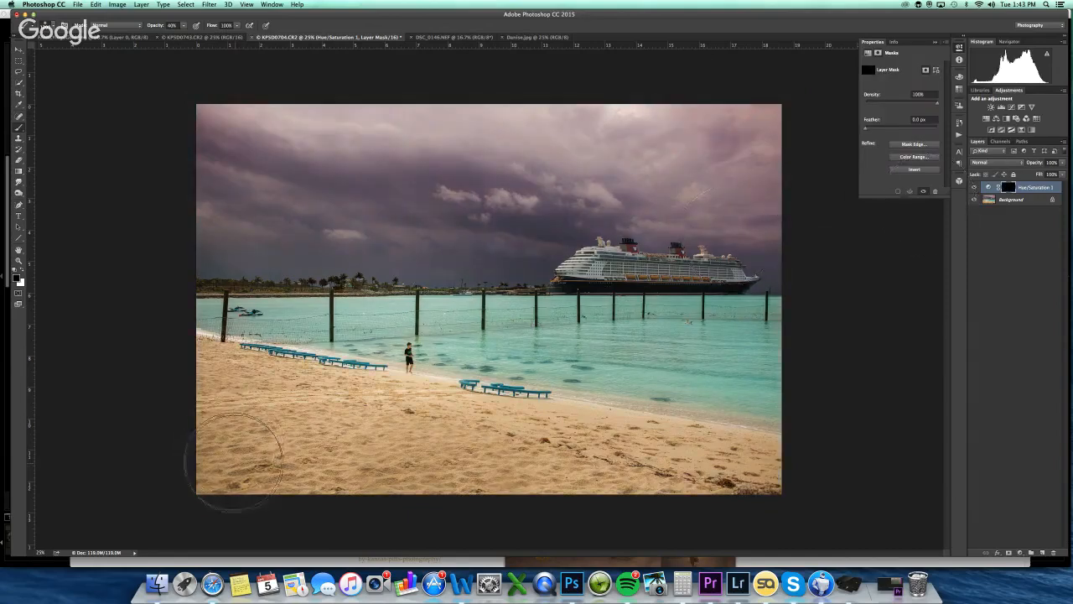
key("x")
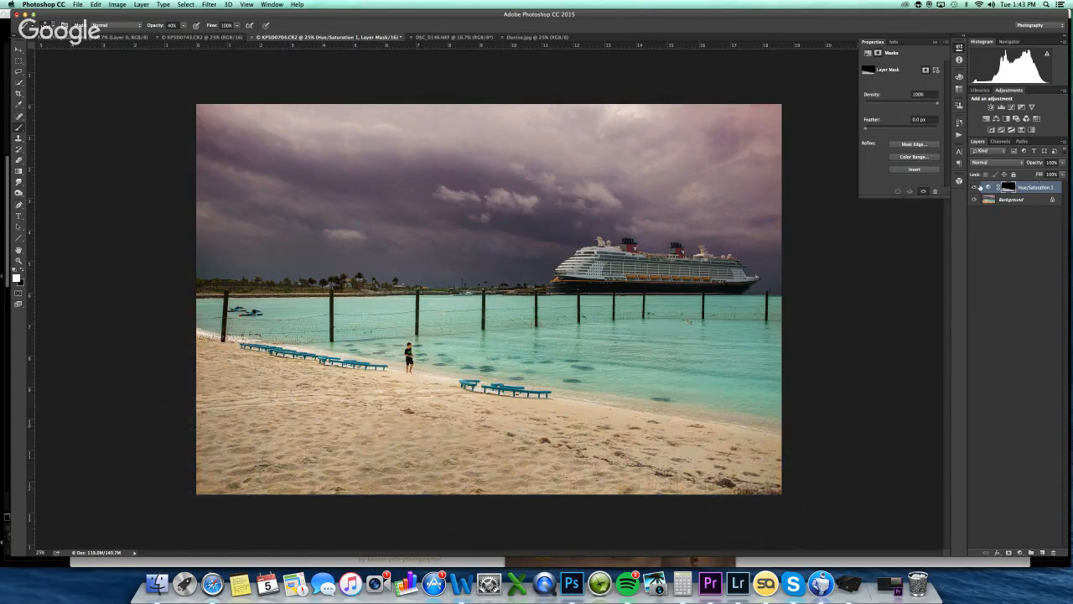
left_click(974, 187)
left_click(974, 187)
key("BackSpace")
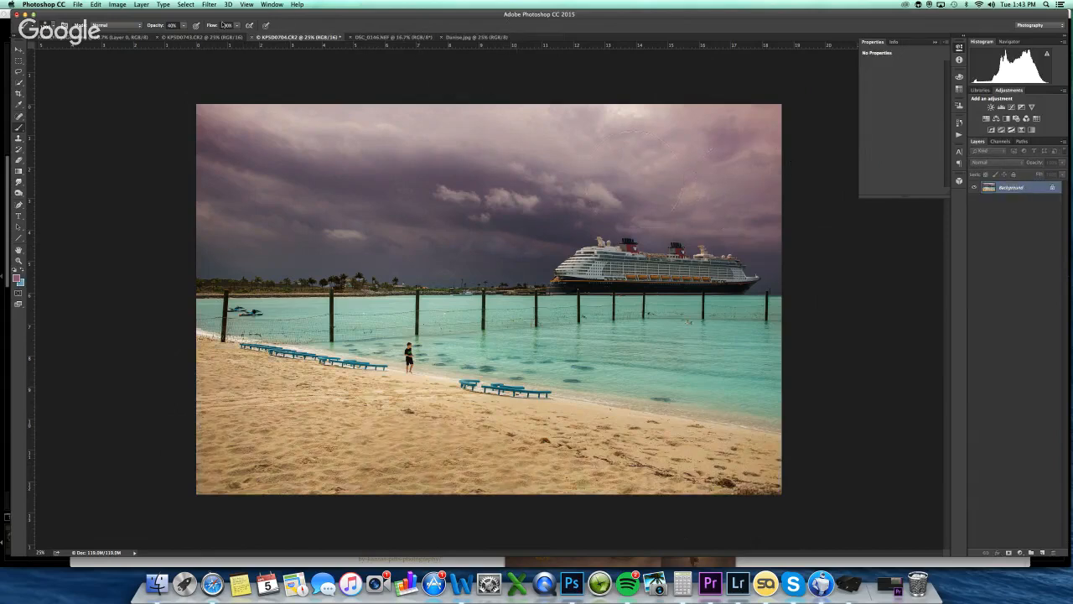
Switch to the family photo and clone out the blue beach loungers and the bystanders along the shoreline beside the family
left_click(220, 39)
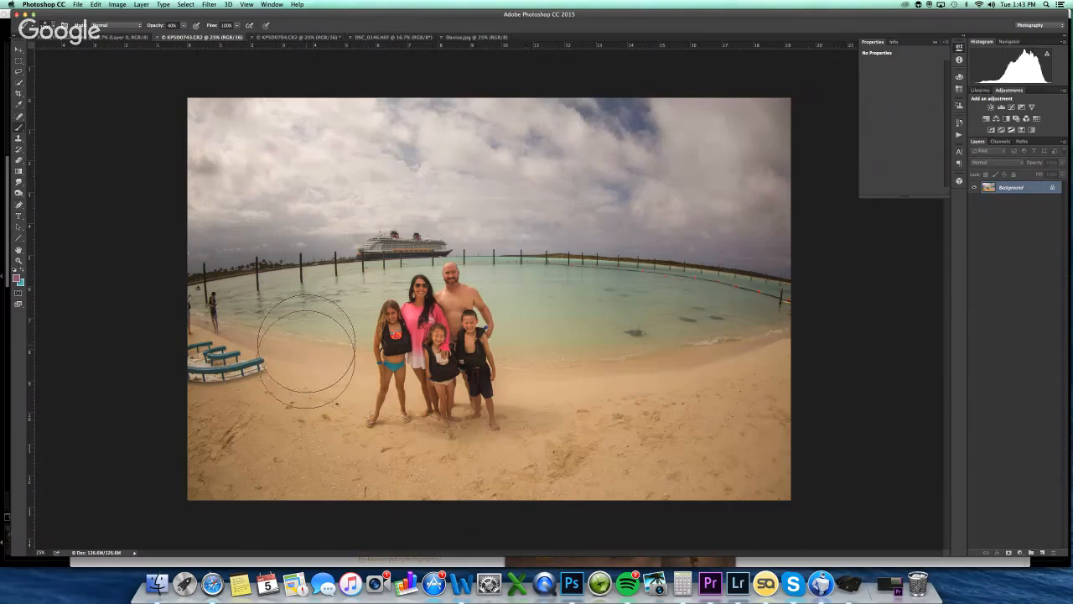
key("s")
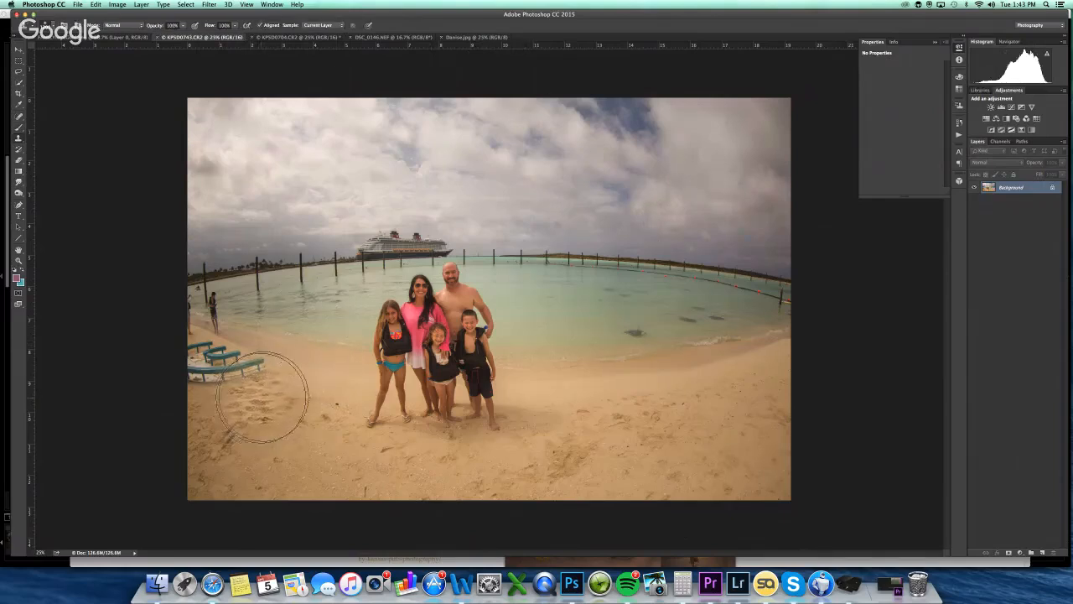
mouse_move(270, 398)
left_mouse_down()
mouse_move(236, 383)
mouse_move(247, 365)
mouse_move(206, 361)
mouse_move(270, 382)
mouse_move(195, 339)
mouse_move(202, 359)
mouse_move(174, 367)
left_mouse_up()
key("super+z")
left_click(259, 322, "alt")
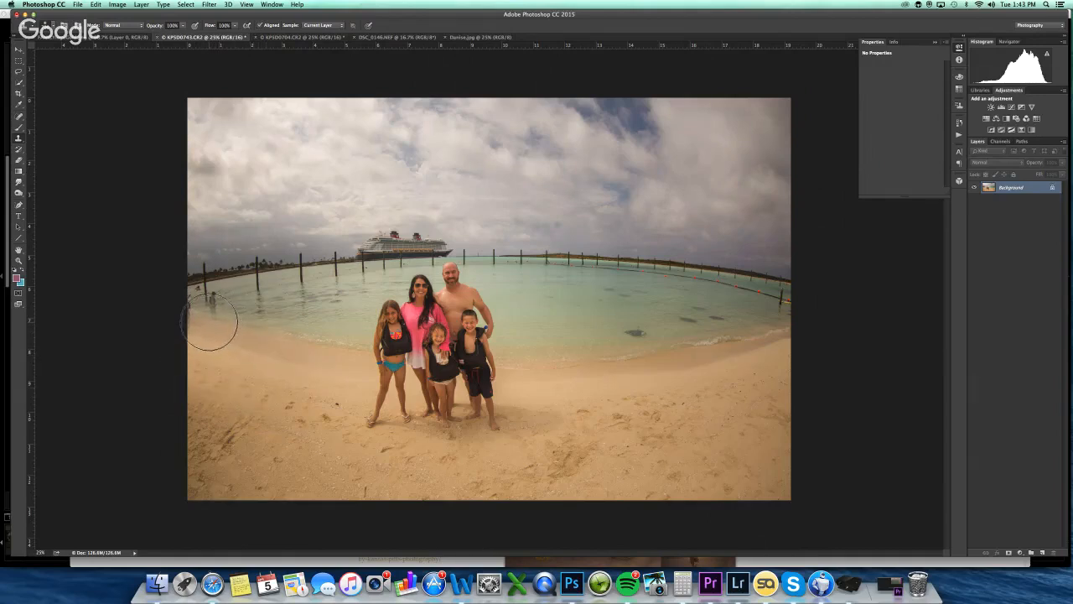
left_click_drag(206, 321, 196, 317)
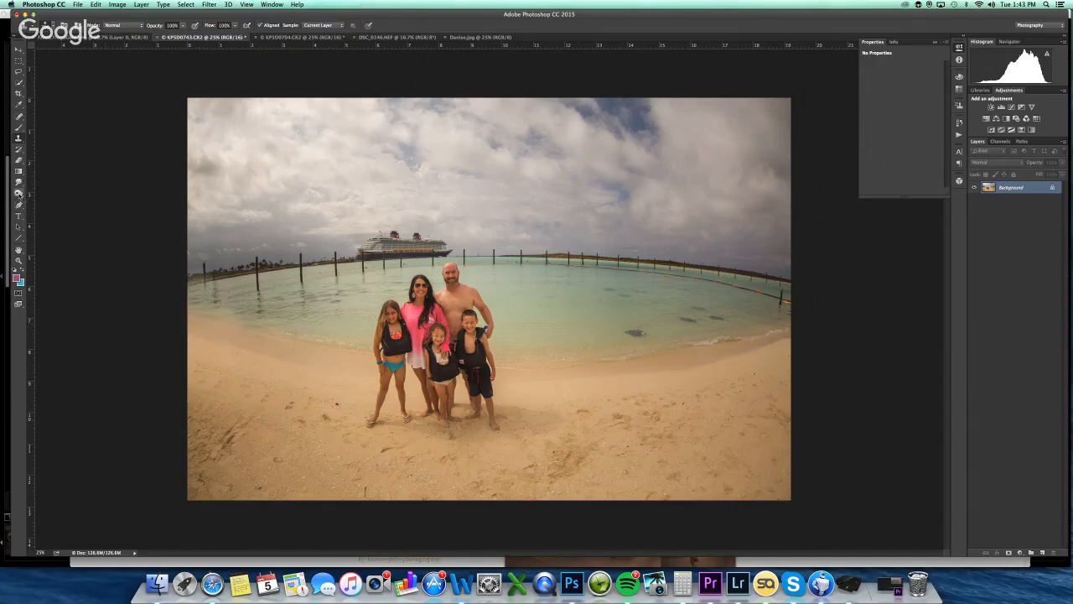
left_click(25, 153)
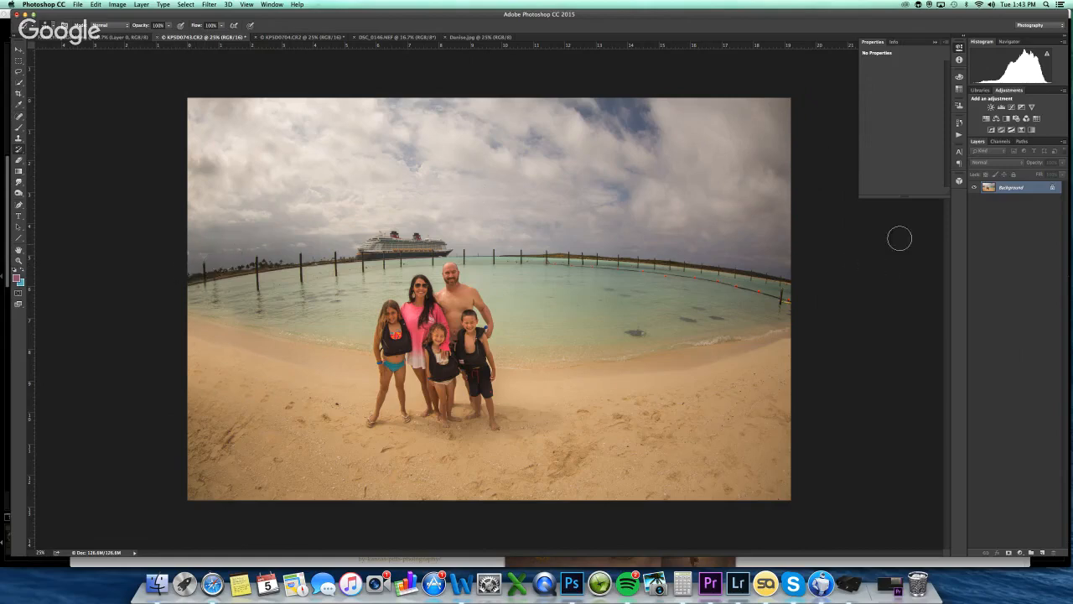
Make a Quick Selection of the whole sky, feather its edge, and run the Deep Spring Background action on it
left_click(959, 134)
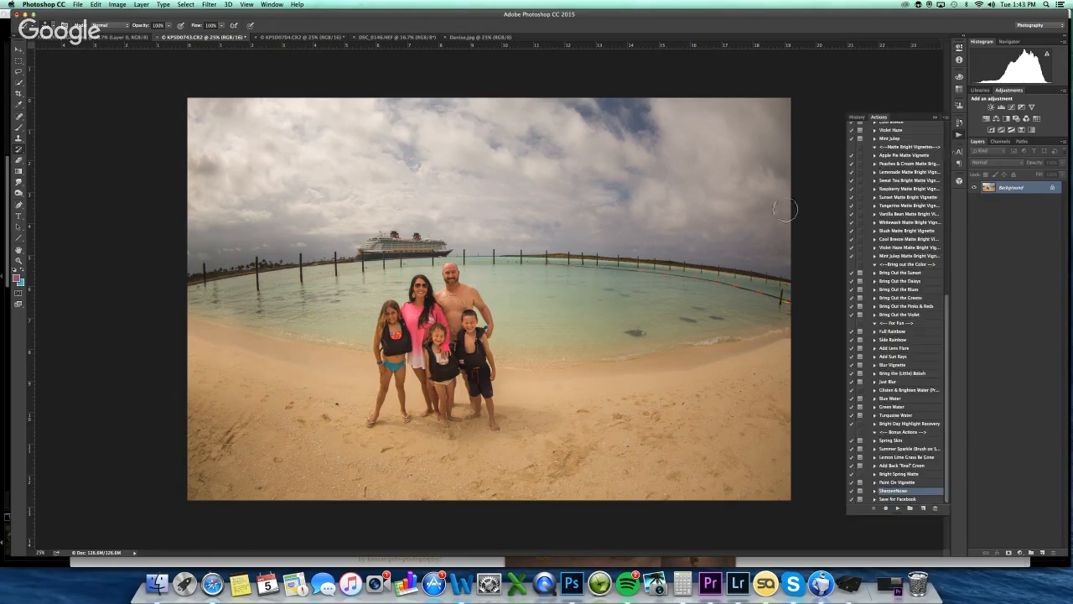
key("w")
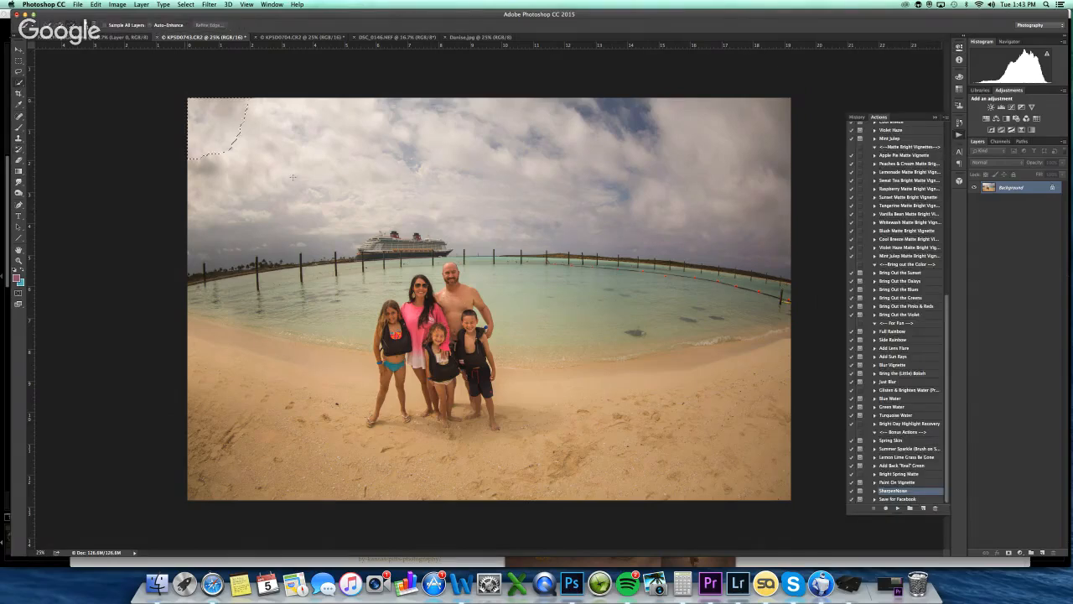
mouse_move(293, 176)
left_mouse_down()
mouse_move(377, 147)
mouse_move(626, 162)
left_mouse_up()
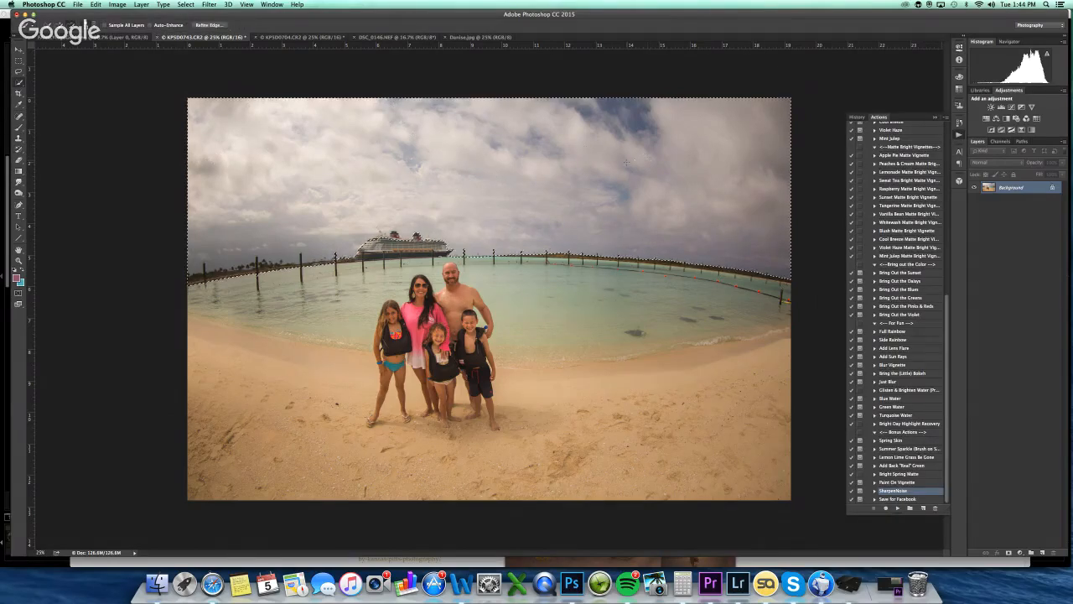
key("shift+F6")
key("Return")
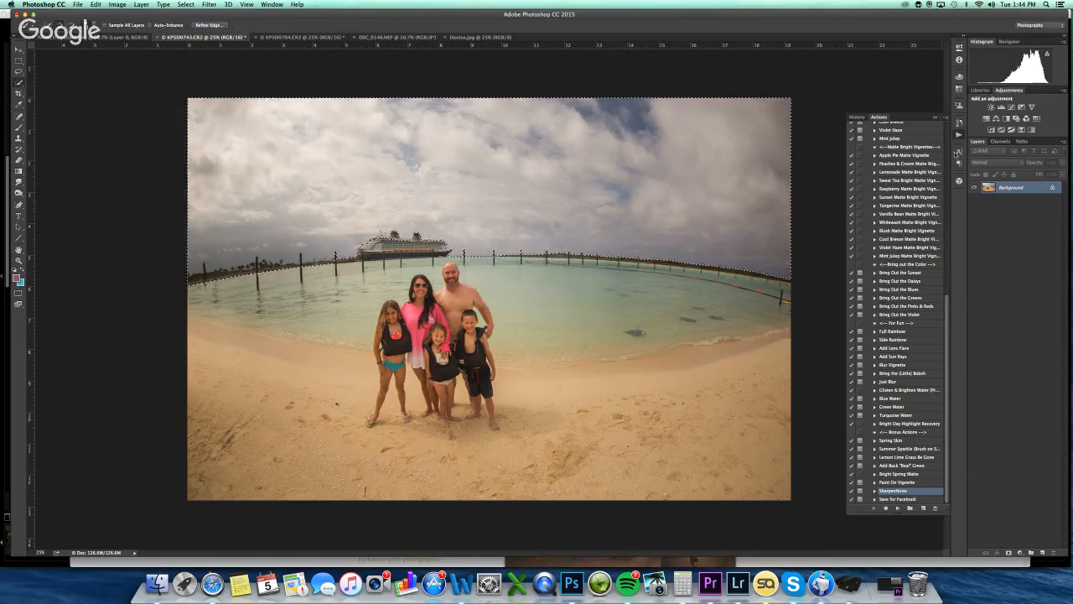
scroll(910, 176, "up", 15)
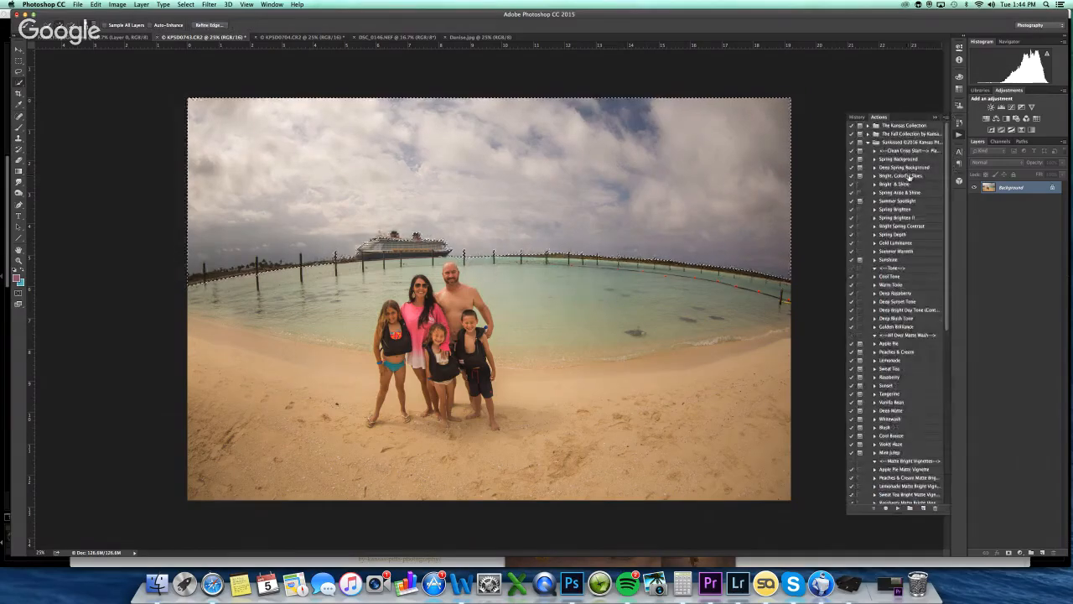
left_click(921, 168)
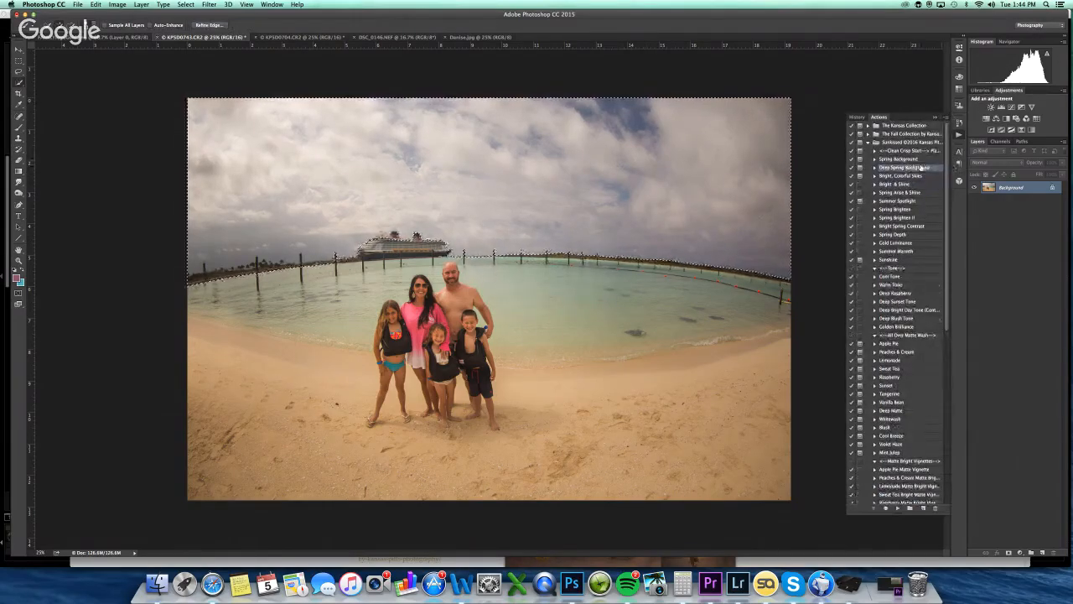
key("Return")
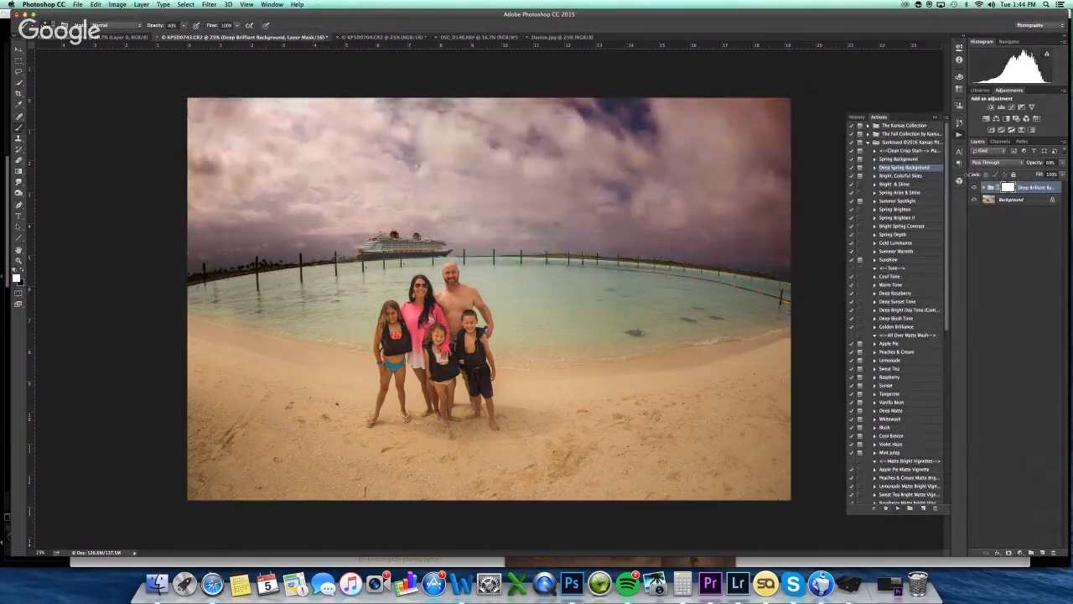
Try the Bright, Colorful Skies action, inspect the layers inside its group, and merge the visible layers
left_click(927, 177)
left_click(898, 508)
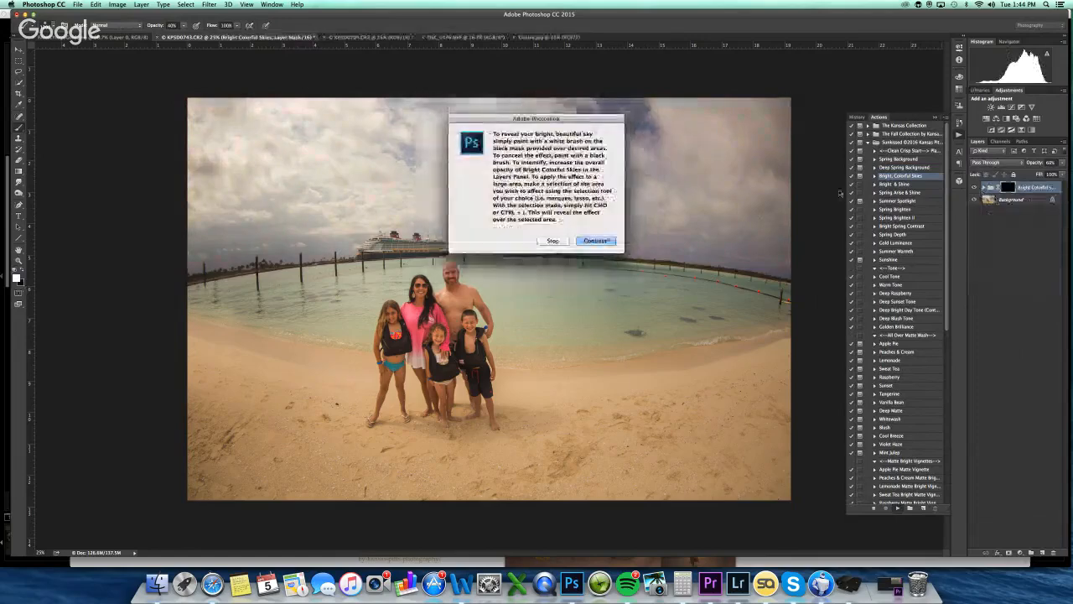
key("Return")
left_click(989, 188)
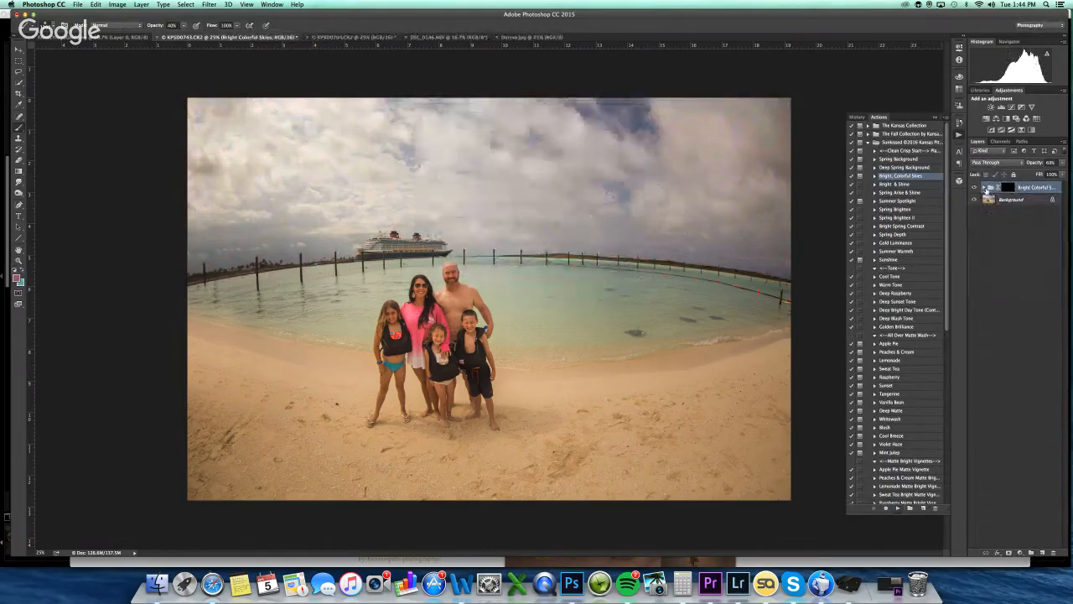
left_click(984, 187)
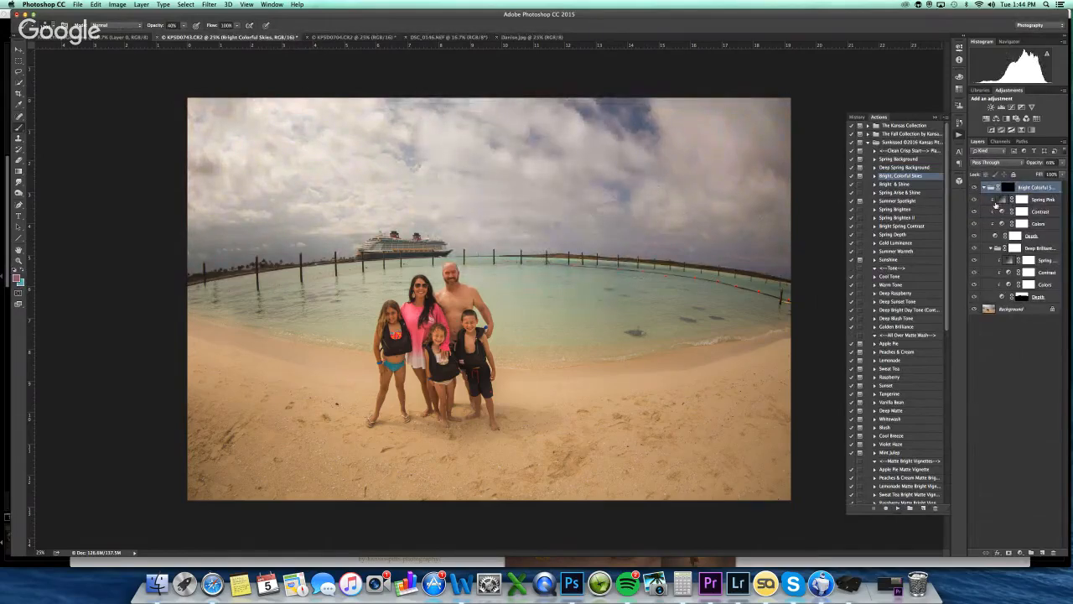
left_click(992, 249)
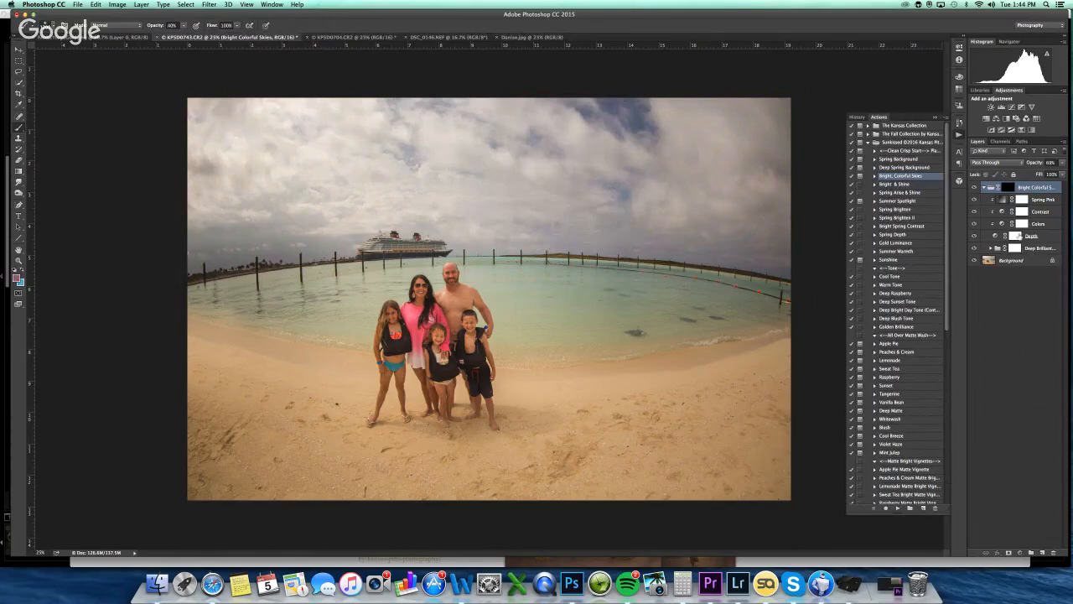
left_click(1018, 247)
left_click(1036, 191)
key("super+shift+e")
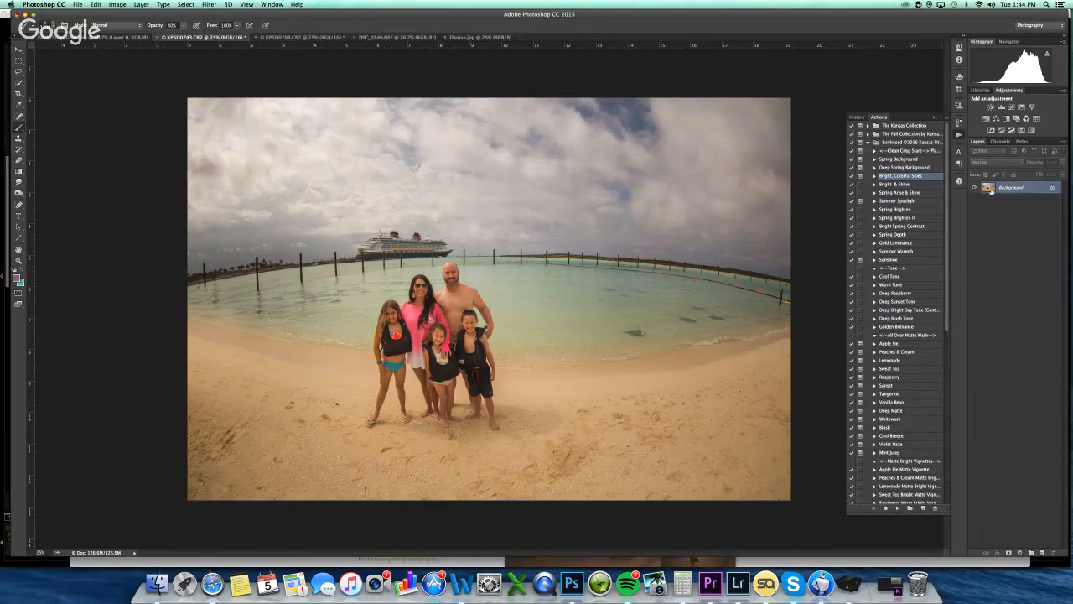
Reselect the whole sky, feather the selection, and apply the Deep Spring Background action to it
key("w")
mouse_move(285, 154)
left_mouse_down()
mouse_move(395, 175)
mouse_move(690, 151)
left_mouse_up()
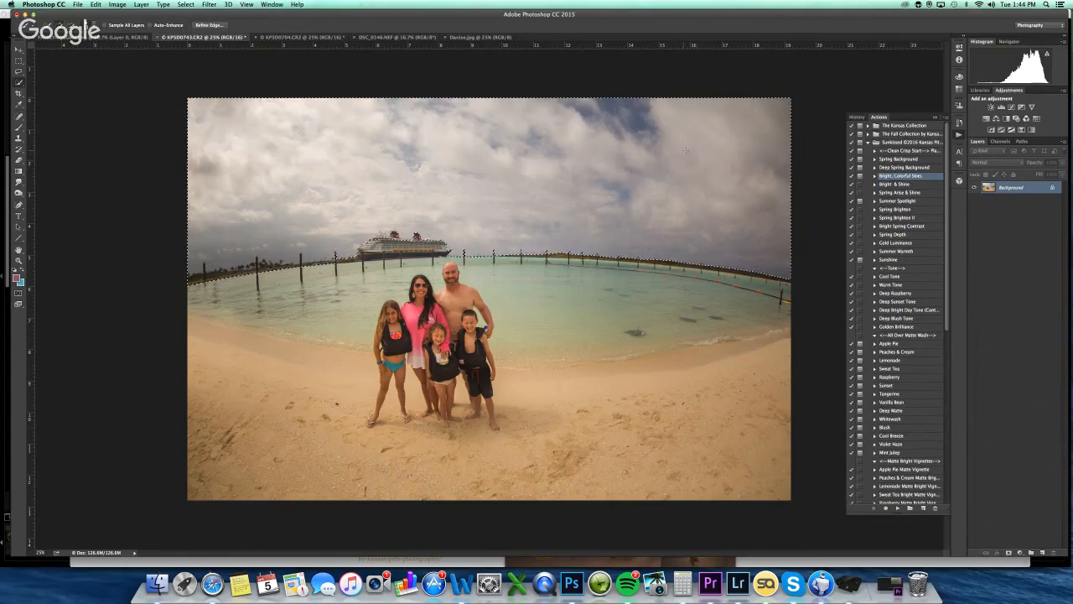
key("shift+F6")
key("Return")
double_click(918, 169, "super")
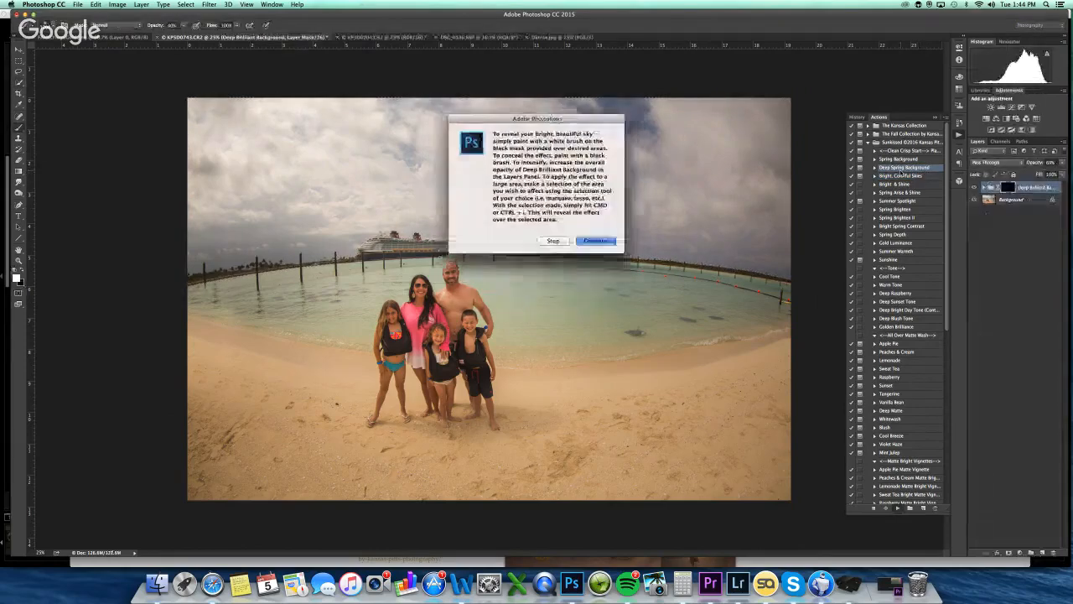
key("Return")
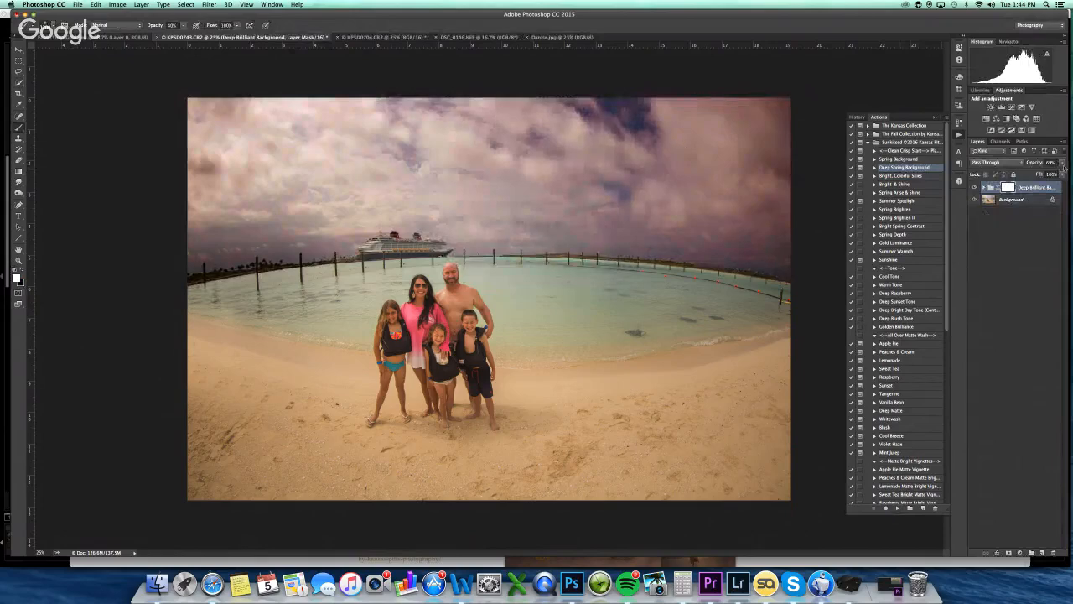
Soften the sky effect by painting black on the Deep Brilliant Background mask and adjusting the group's opacity, and merge the visible layers
left_click(1063, 163)
left_click(1006, 189)
key("x")
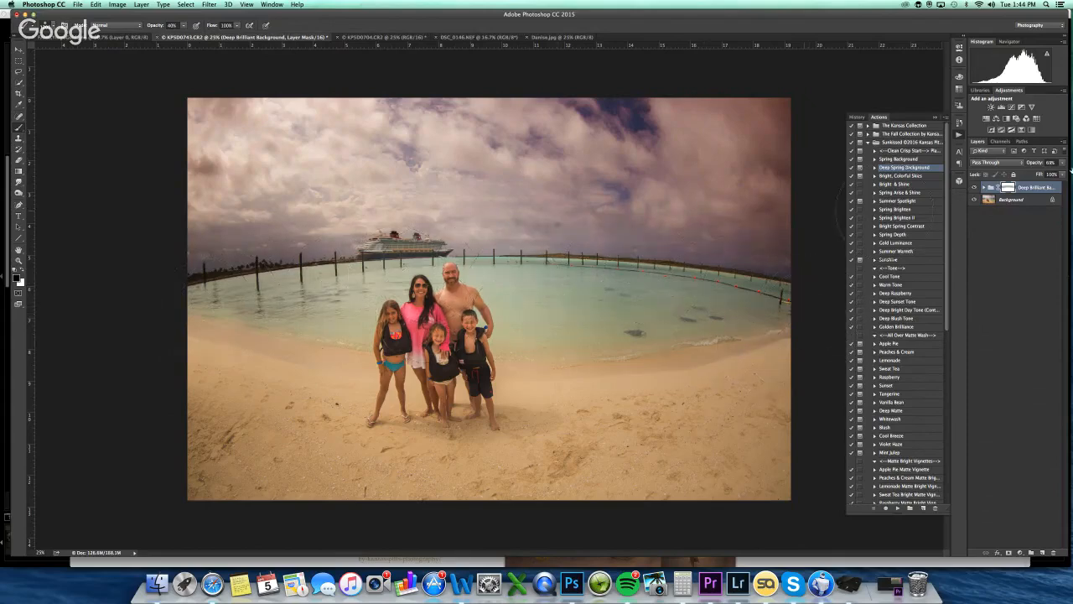
left_click_drag(1063, 162, 1059, 171)
key("super+shift+e")
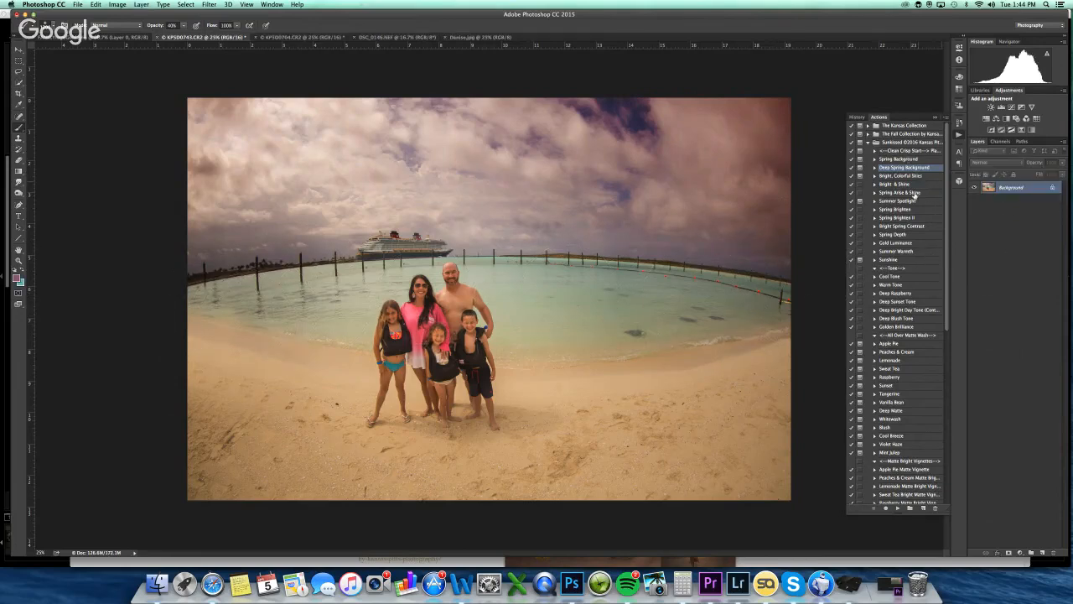
Run the Spring Arise & Shine, Spring Depth and Summer Spotlight actions on the family photo
left_click(906, 192)
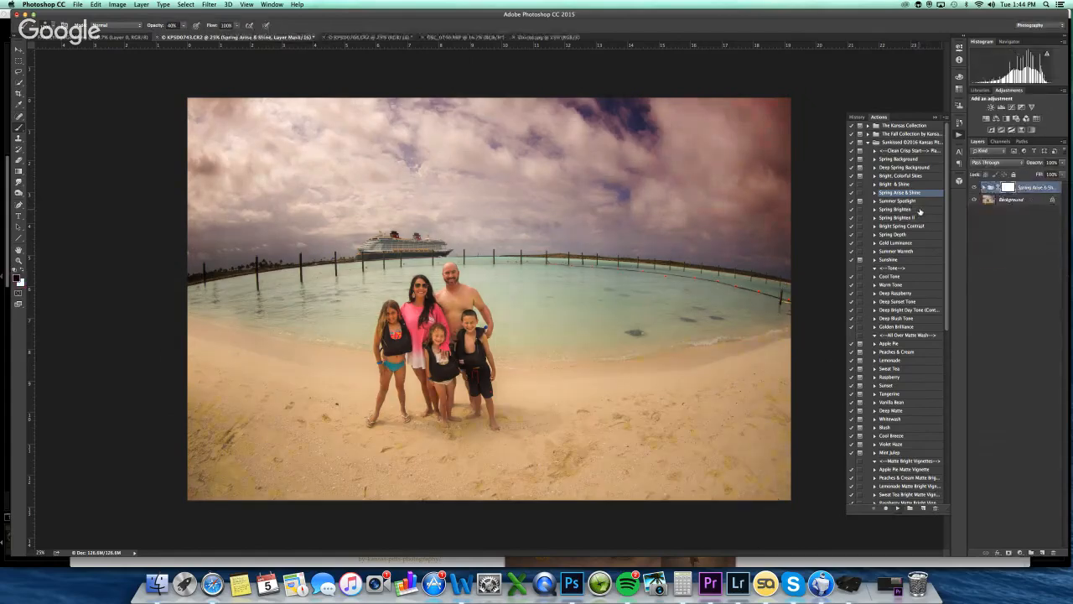
left_click(911, 234)
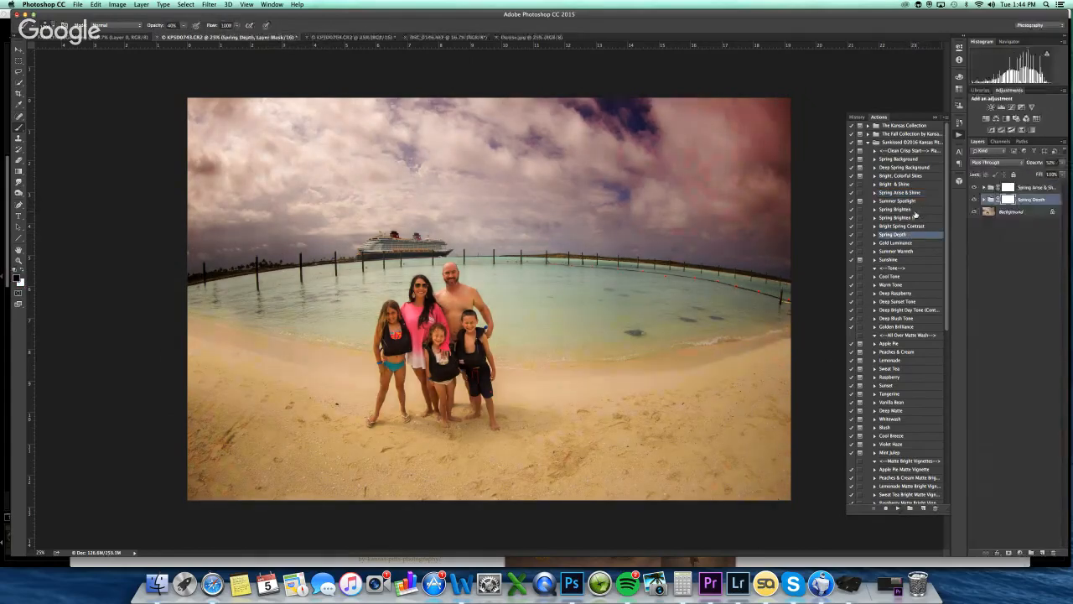
left_click(915, 202)
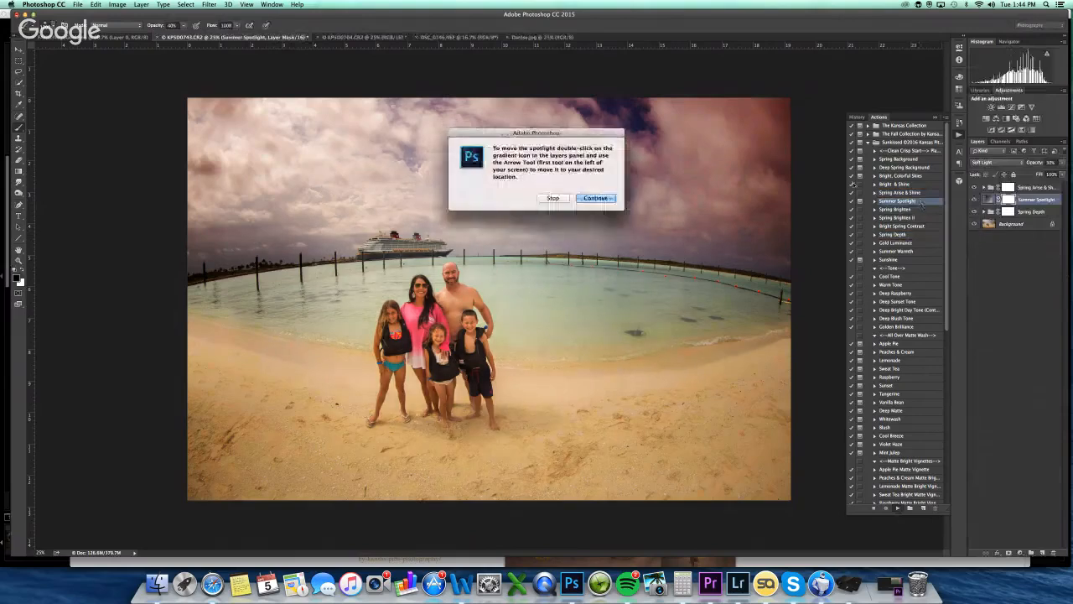
left_click(593, 199)
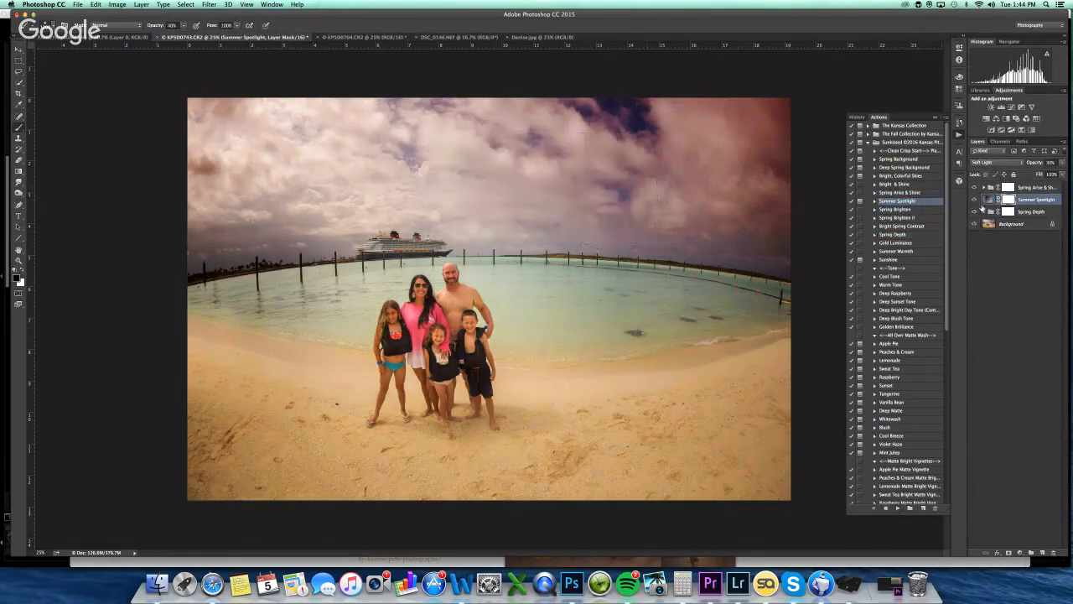
Reposition the Summer Spotlight's radial gradient fill and merge the visible layers
double_click(989, 199)
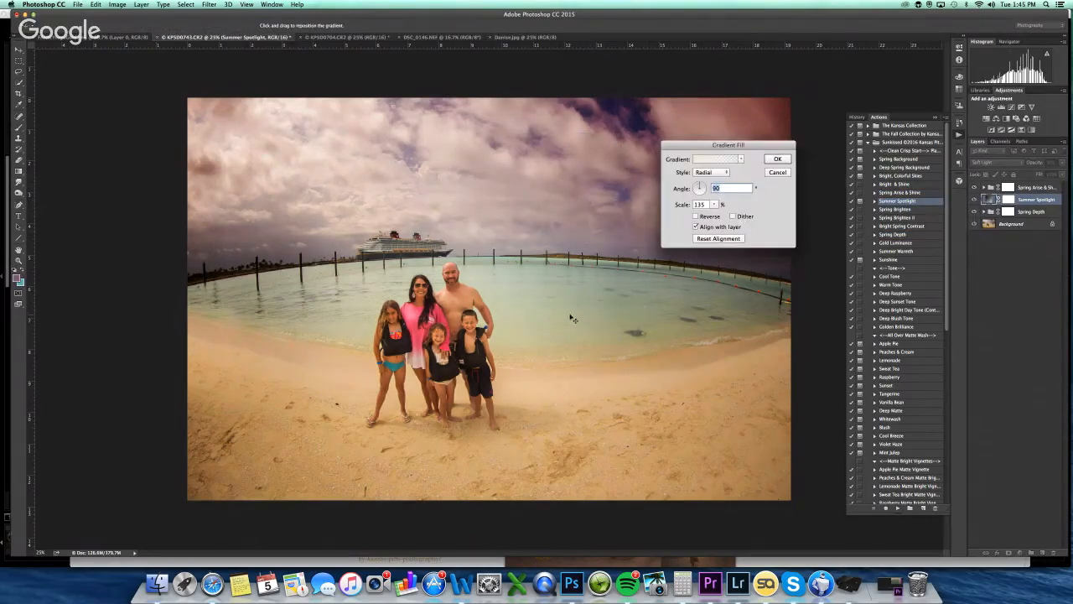
left_click(779, 160)
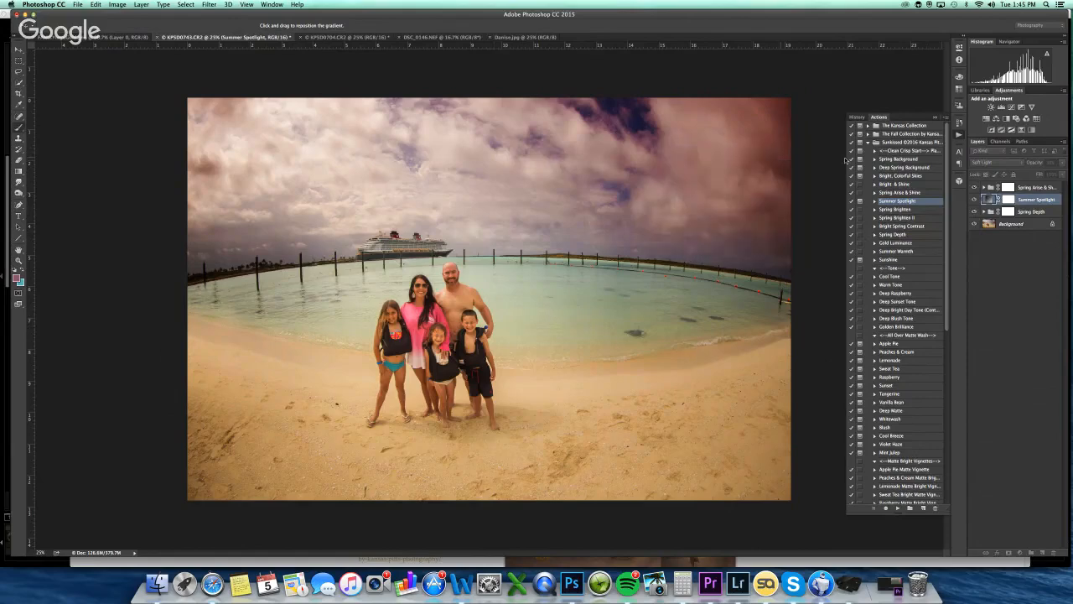
key("shift+super+e")
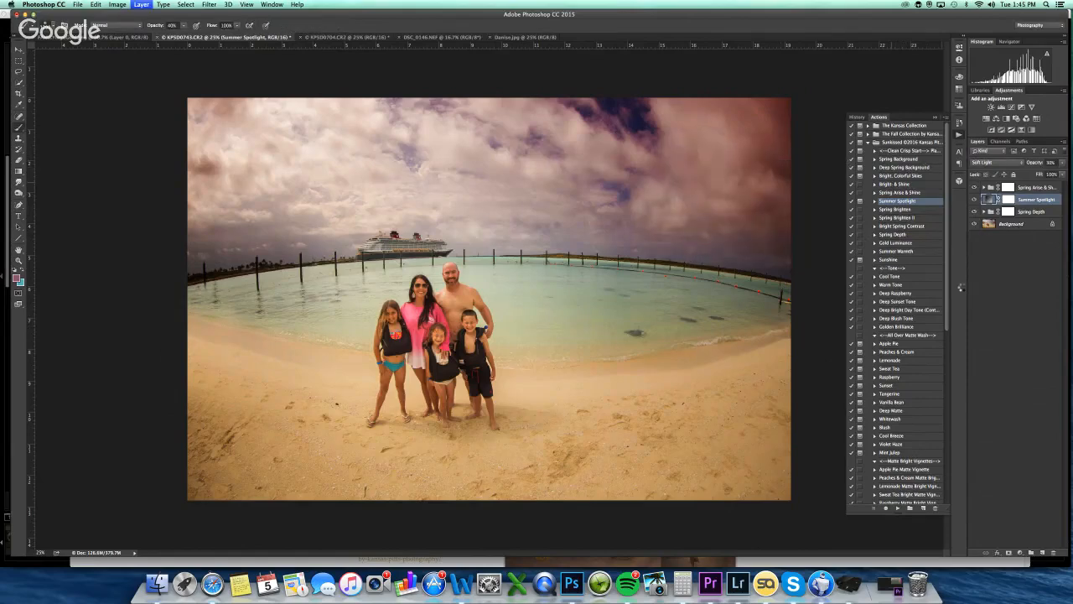
Run the Glisten & Brighten Water action, brush its effect onto the water, and run the Green Water action
scroll(925, 438, "down", 10)
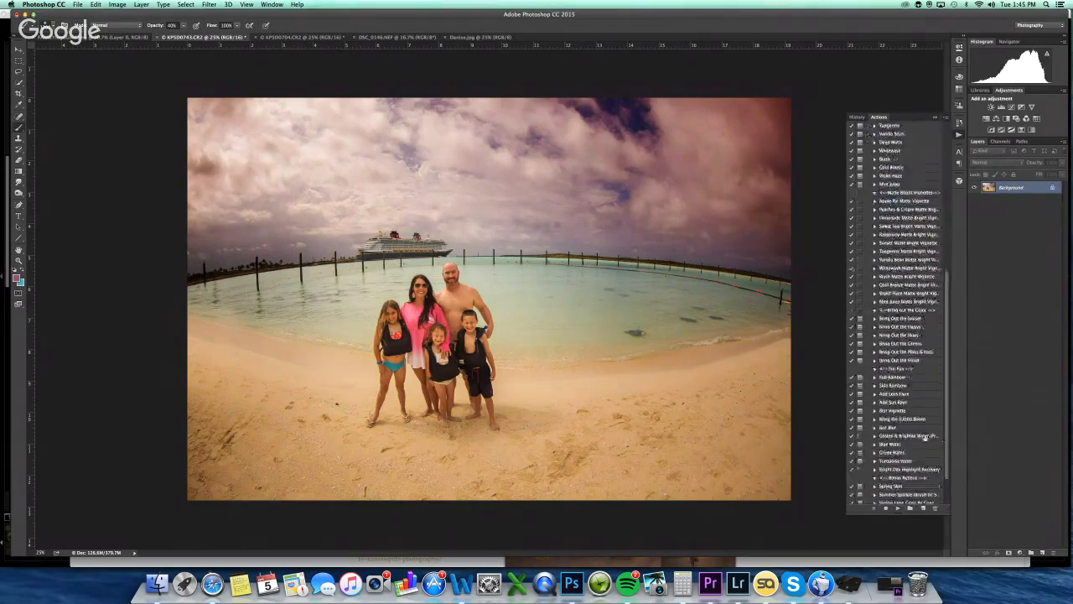
left_click(911, 436)
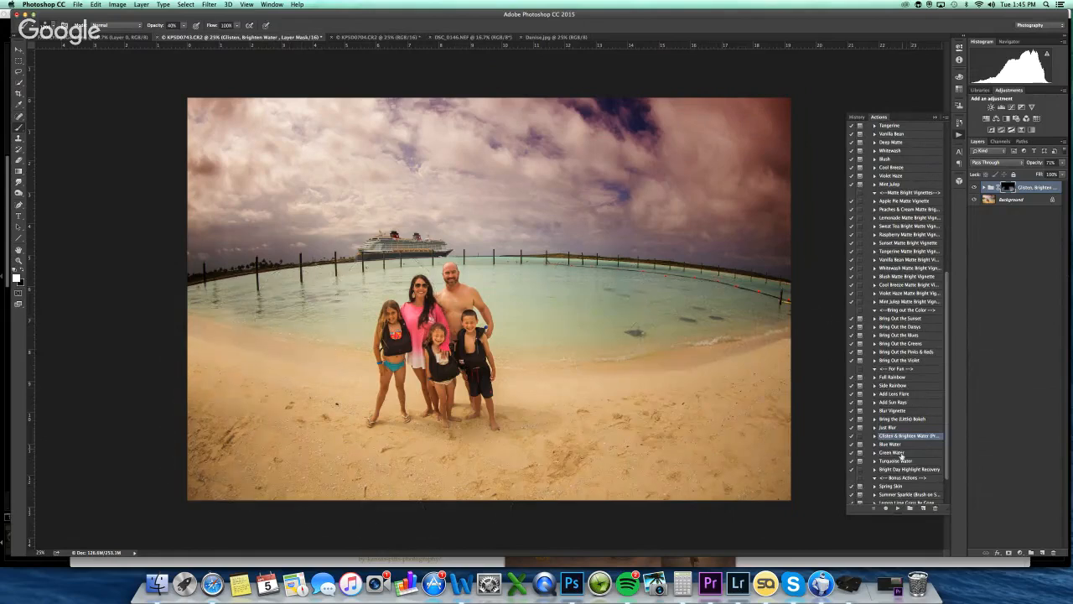
left_click(894, 452)
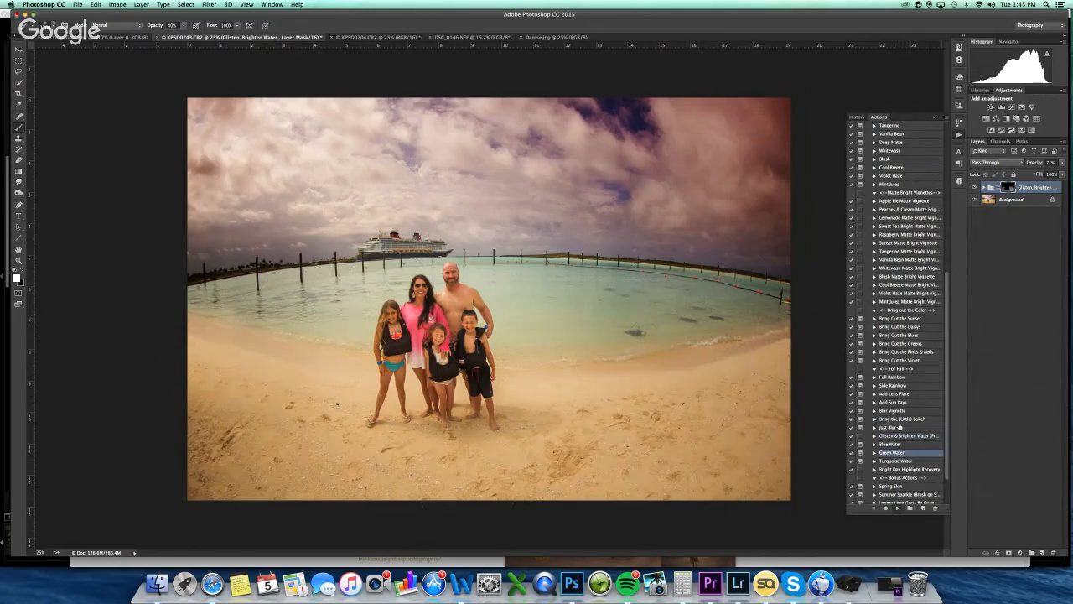
left_click(898, 508)
left_click(604, 242)
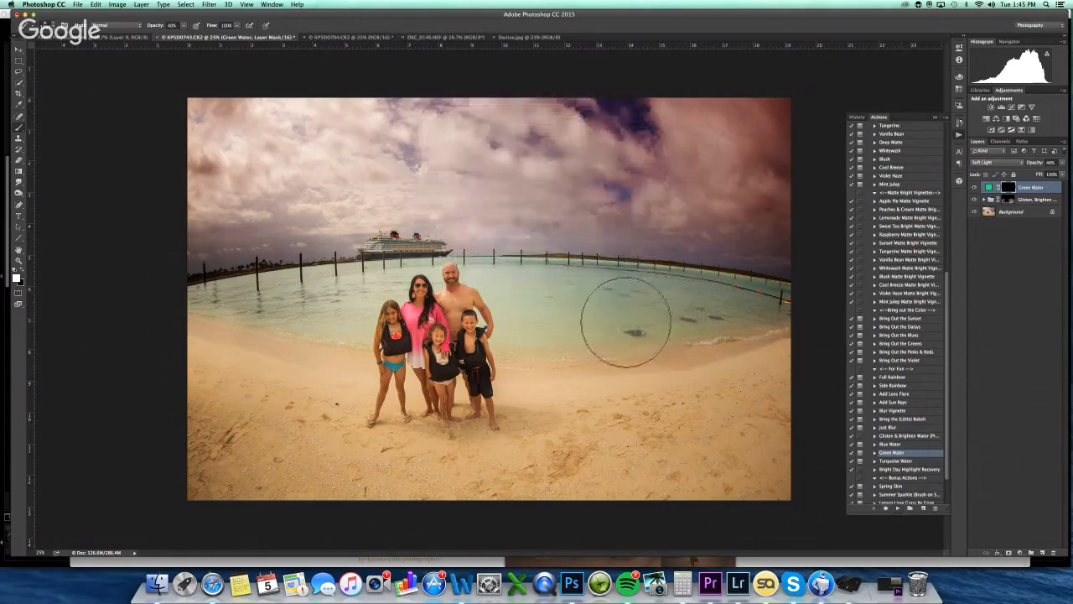
Paint white on the Green Water mask across the sea with a smaller brush at 40% opacity, working around the family
key("bracketleft")
key("bracketleft")
key("bracketleft")
key("bracketleft")
mouse_move(522, 343)
left_mouse_down()
mouse_move(515, 293)
mouse_move(541, 287)
mouse_move(773, 313)
mouse_move(635, 339)
mouse_move(390, 282)
mouse_move(244, 312)
mouse_move(317, 324)
mouse_move(230, 300)
mouse_move(493, 275)
left_mouse_up()
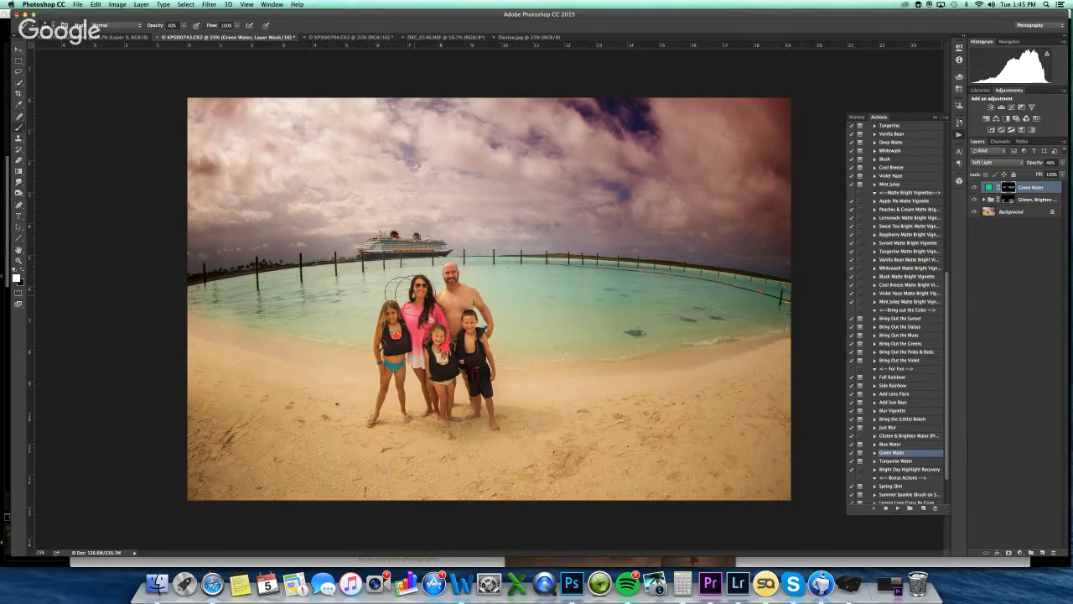
key("bracketleft")
key("bracketleft")
Run the Turquoise Water action, replace its mask with a copy of the Green Water mask, and lower the layer's opacity to 29%
left_click(904, 461)
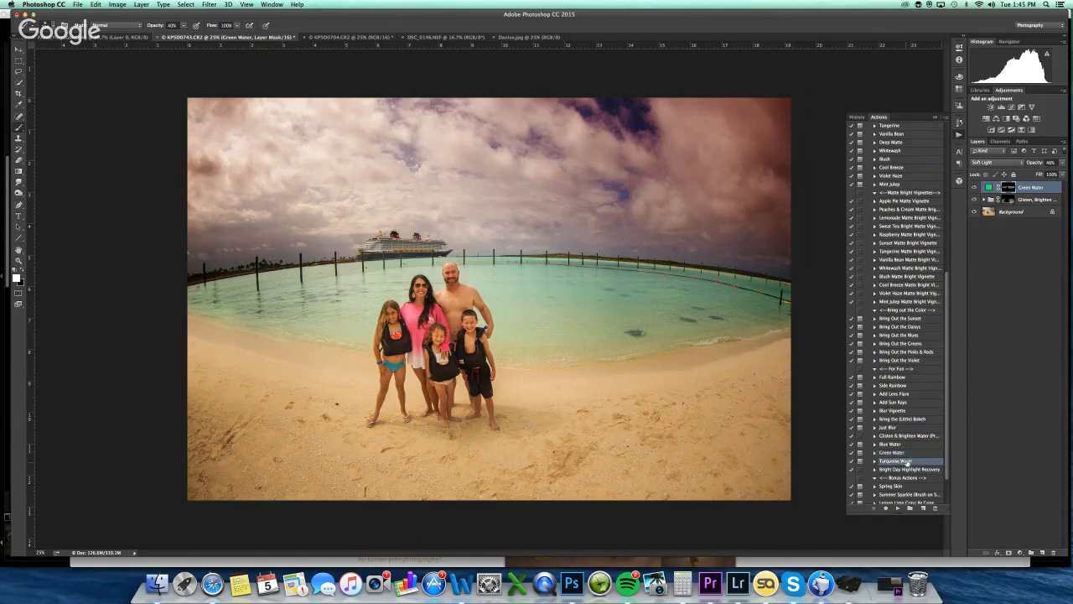
left_click(898, 508)
key("Return")
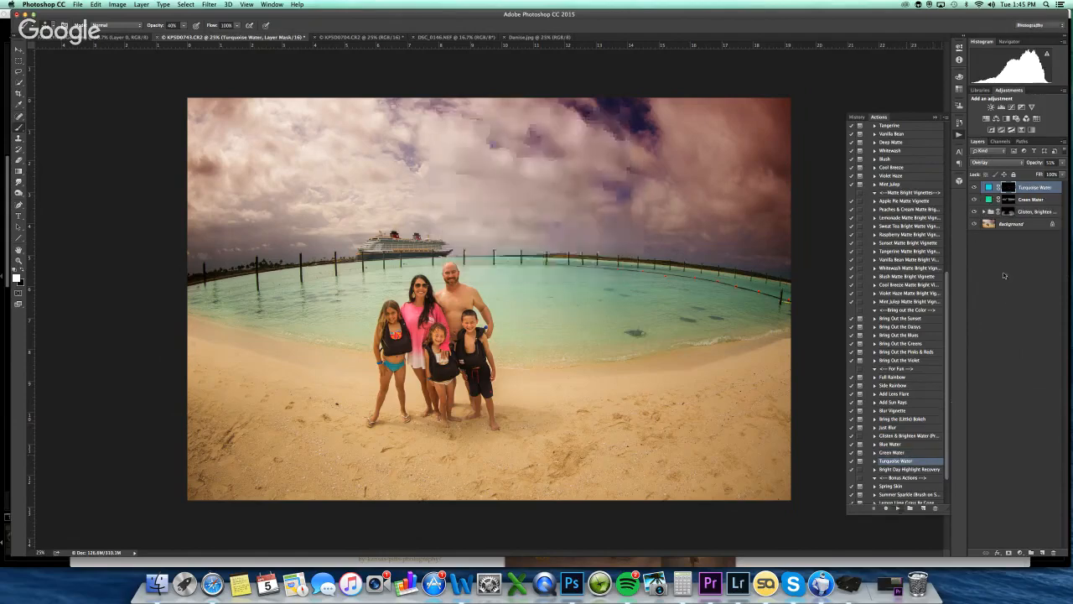
left_click_drag(1009, 201, 1034, 172)
left_click(606, 187)
left_click(1063, 163)
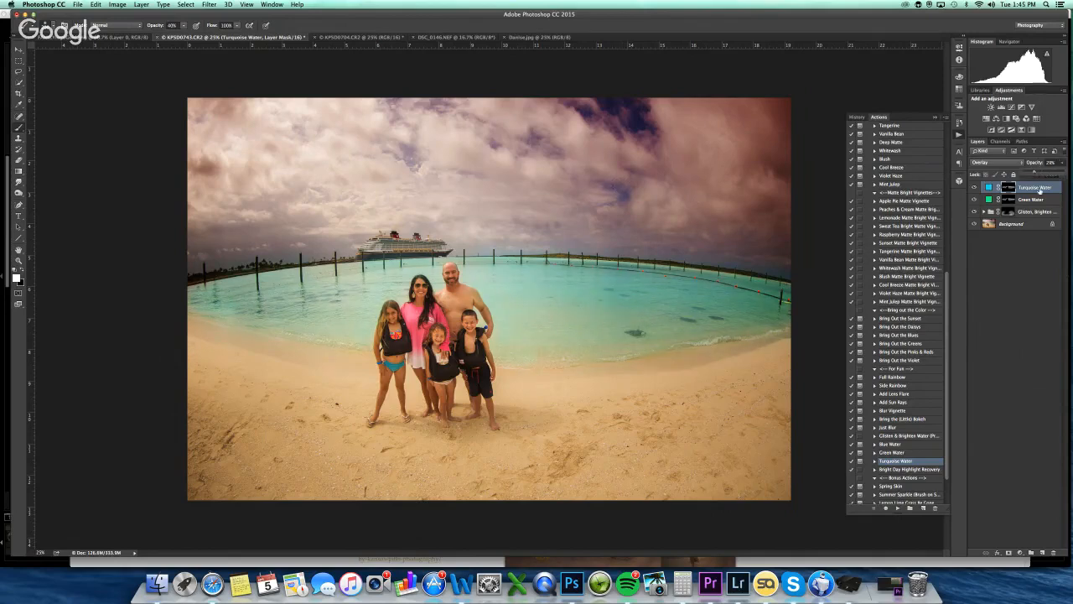
Lower the Green Water layer's opacity, compare the water with and without it, and merge the visible layers
left_click(1039, 200)
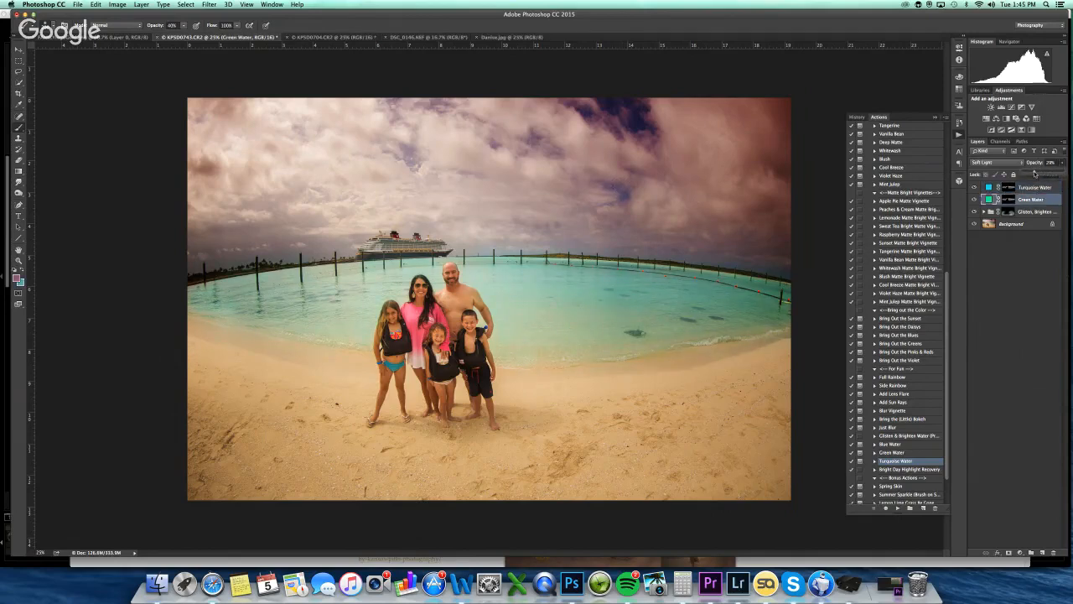
left_click(973, 199)
left_click(973, 199)
key("super+shift+e")
Try the Whitewash and Tangerine Matte Bright Vignette actions on the family photo, testing the Tangerine vignette at reduced opacity, and discard them
left_click(918, 268)
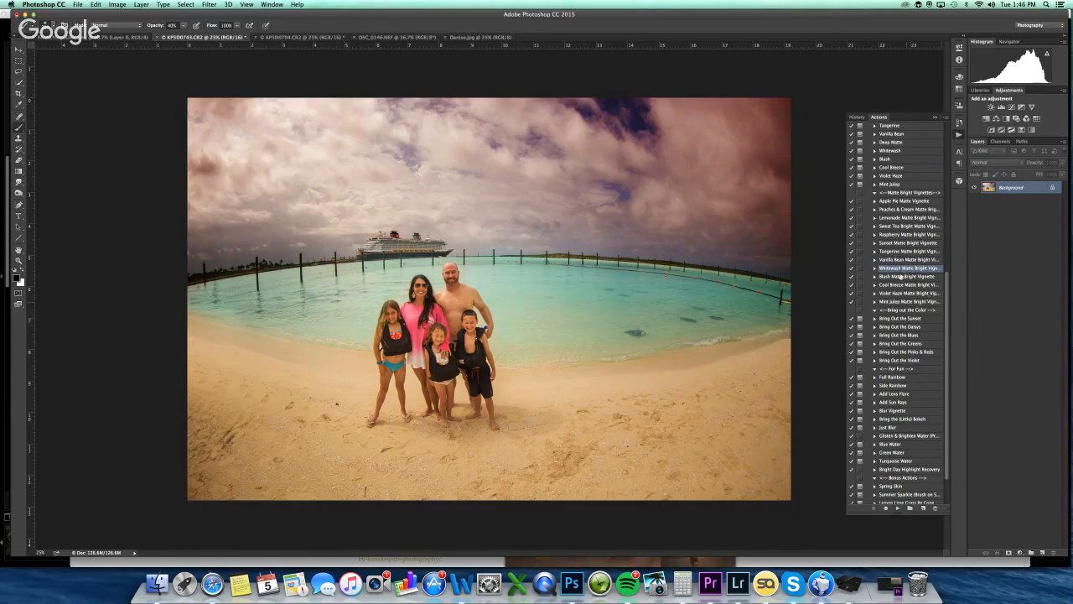
left_click(903, 252)
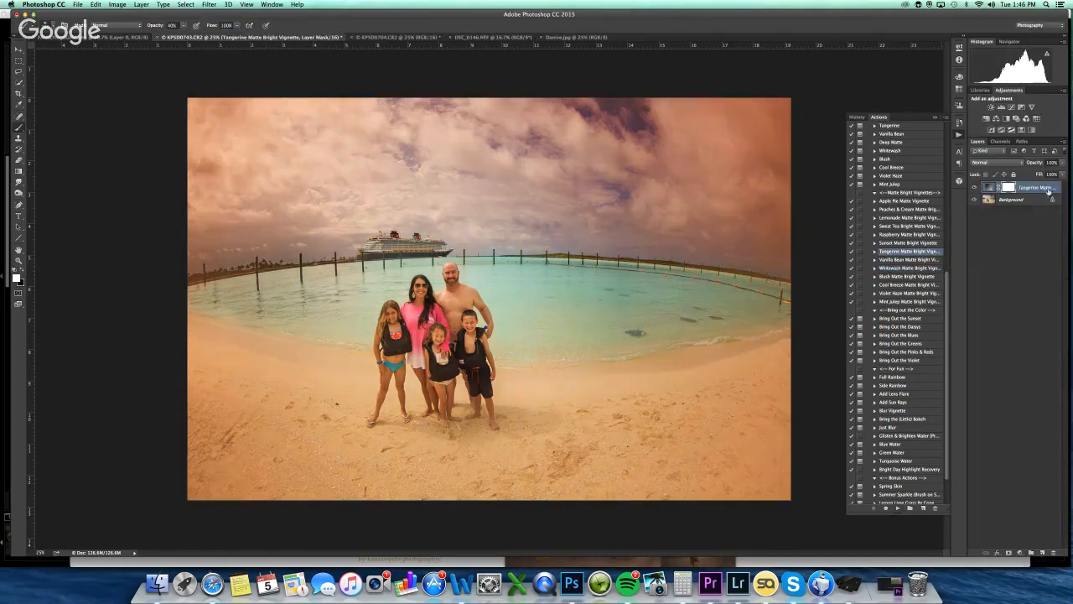
left_click_drag(1036, 175, 1039, 173)
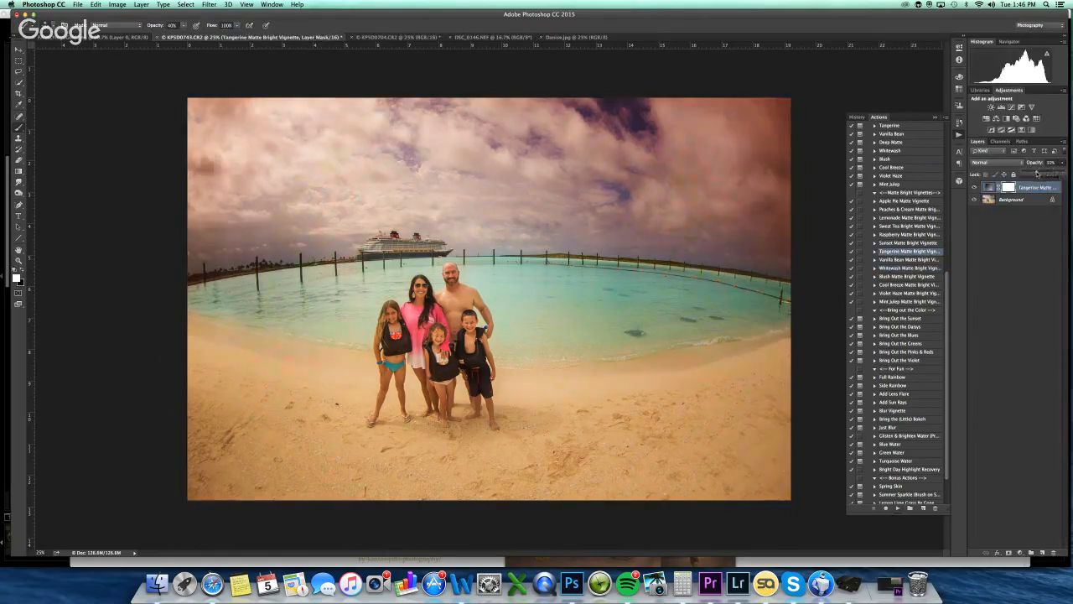
left_click(974, 188)
left_click(975, 188)
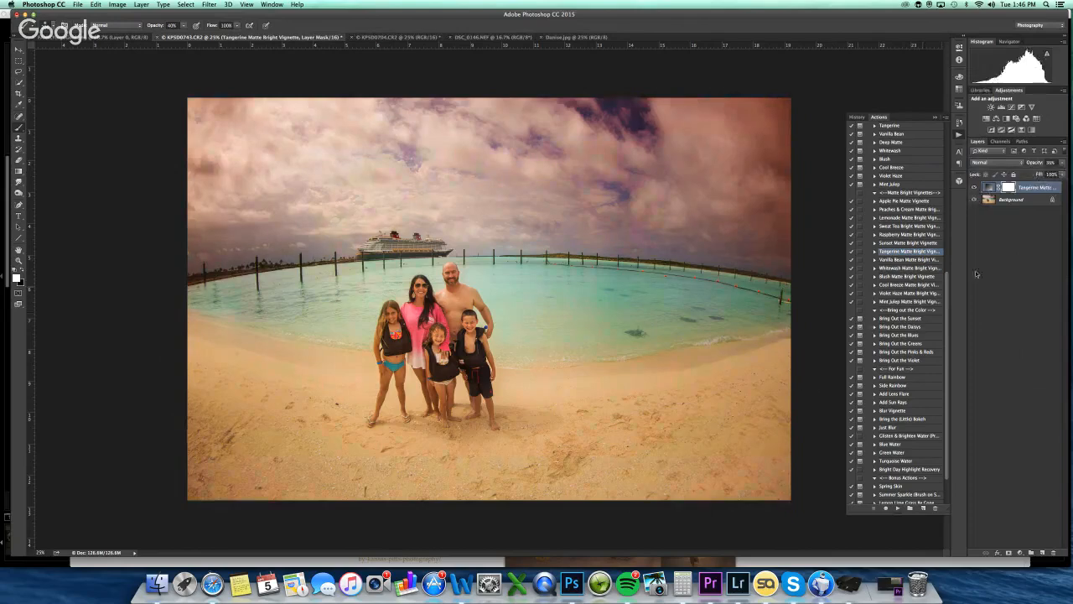
key("super+e")
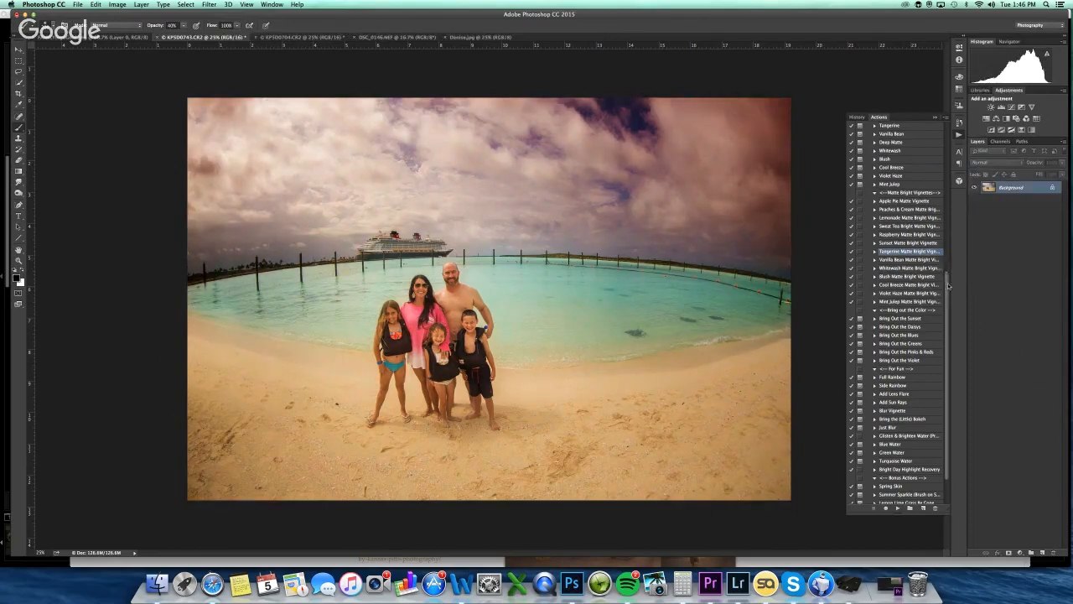
Try the Apple Pie and Sweet Tea matte wash actions on the family photo, removing each one
scroll(948, 286, "up", 5)
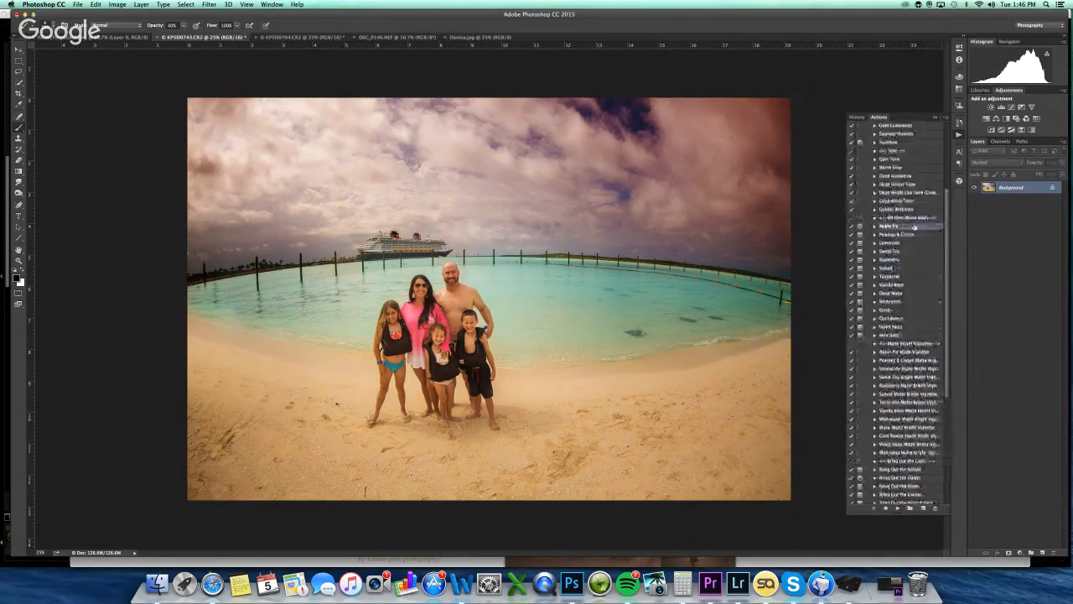
double_click(915, 227, "super")
key("Return")
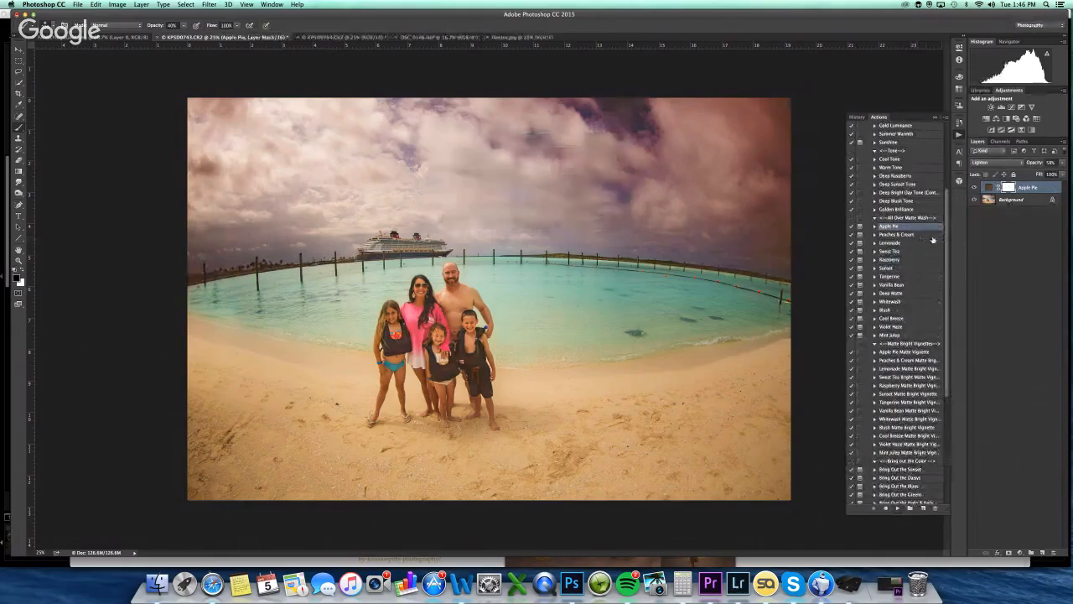
key("BackSpace")
left_click(906, 254)
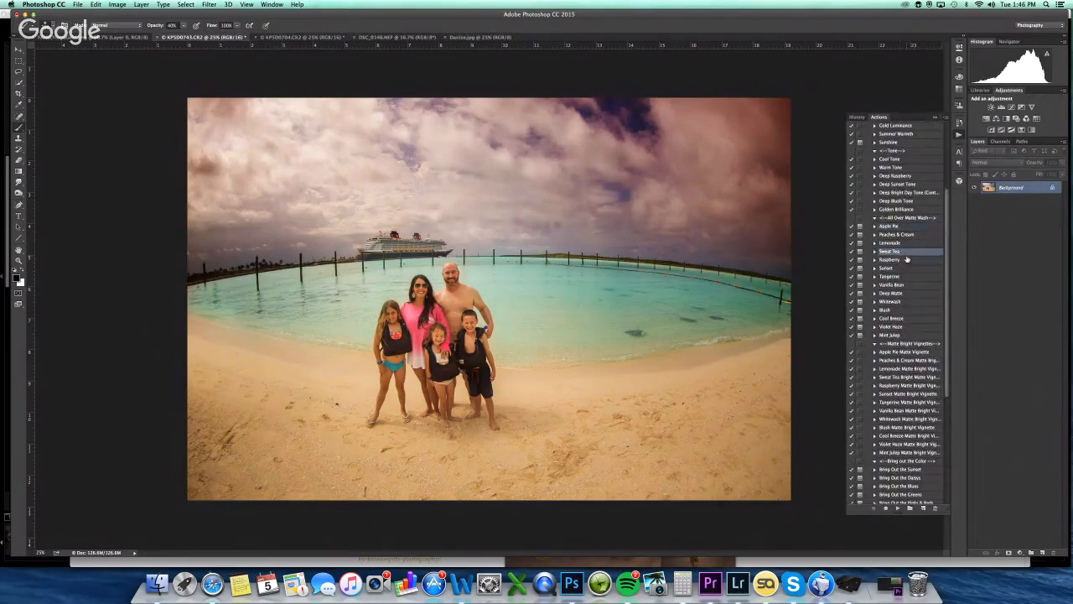
double_click(906, 251, "super")
key("Return")
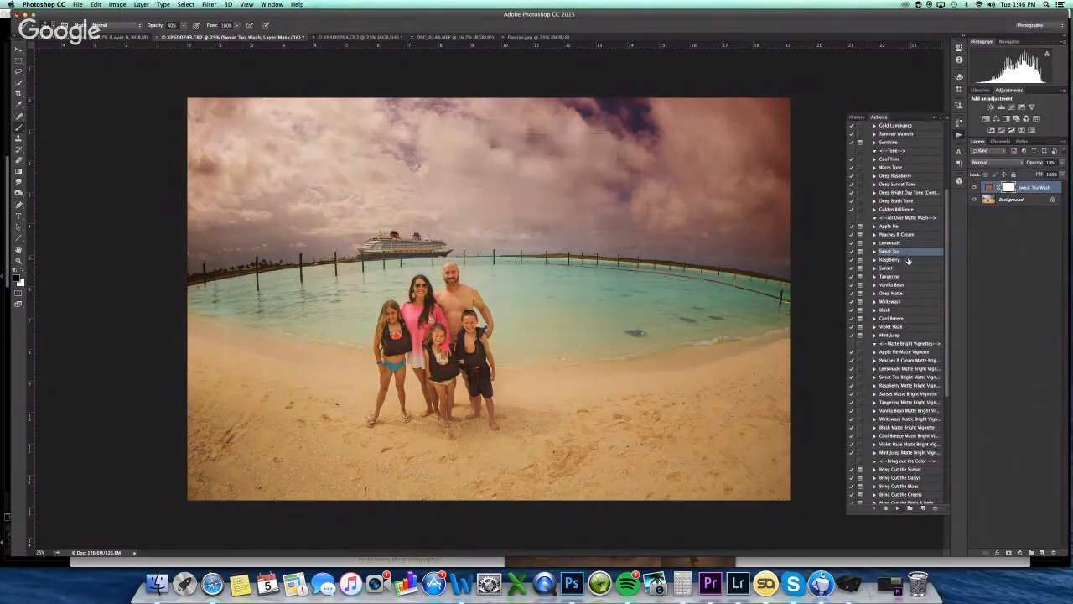
key("super+z")
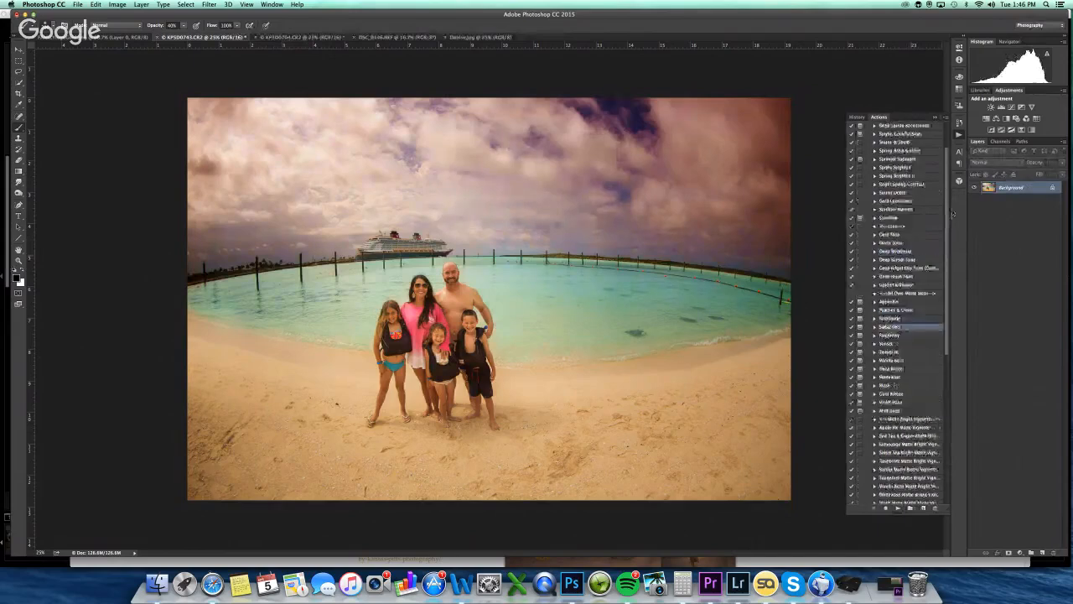
Run the Spring Depth and Summer Spotlight actions on the family photo
scroll(948, 239, "up", 3)
scroll(922, 251, "up", 1)
left_click(912, 225)
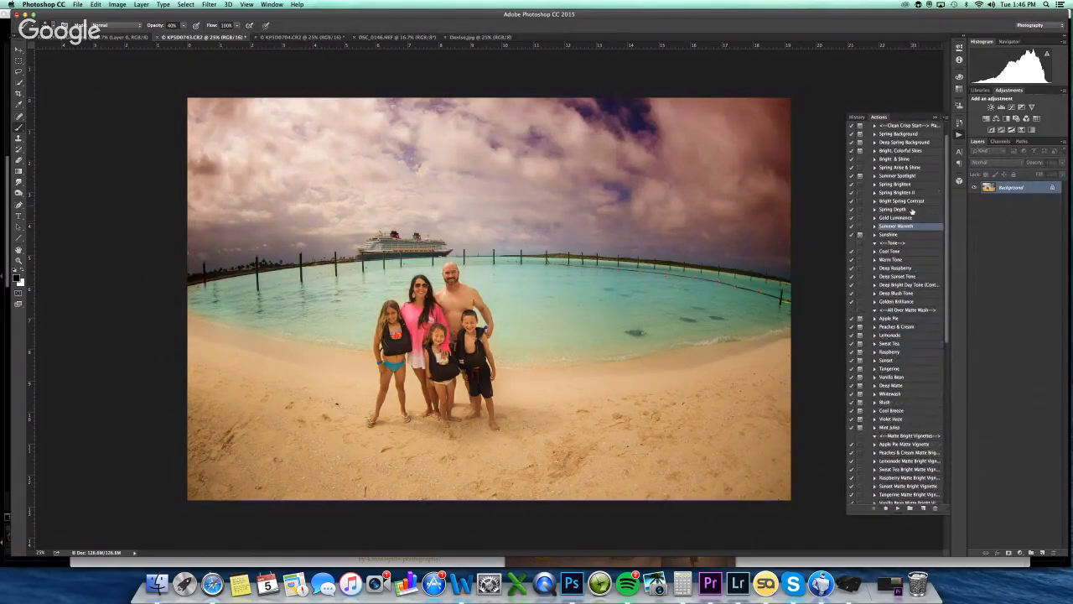
left_click(912, 210)
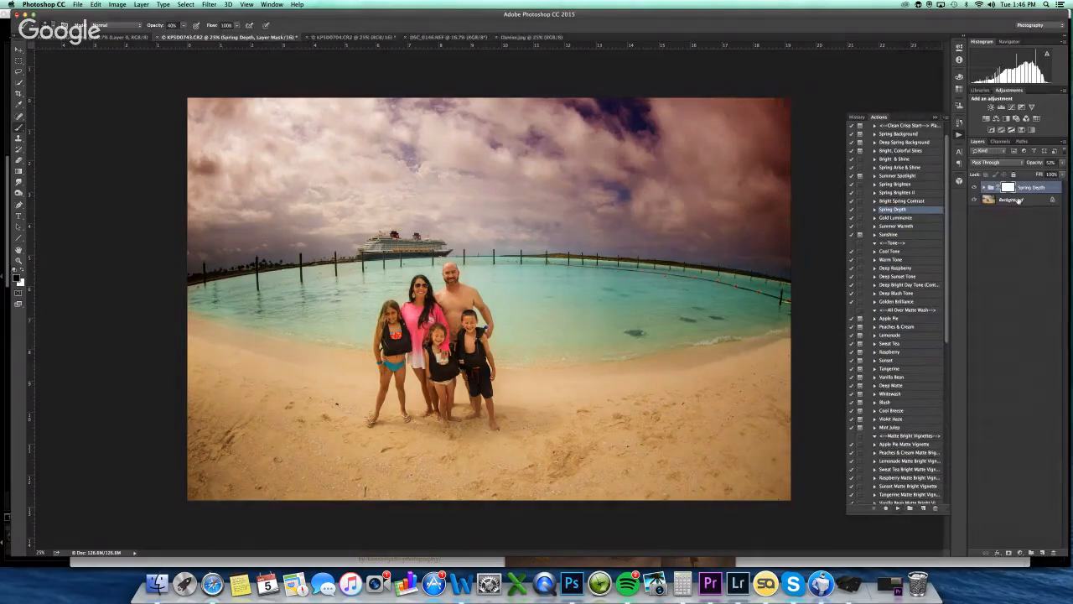
left_click(919, 179)
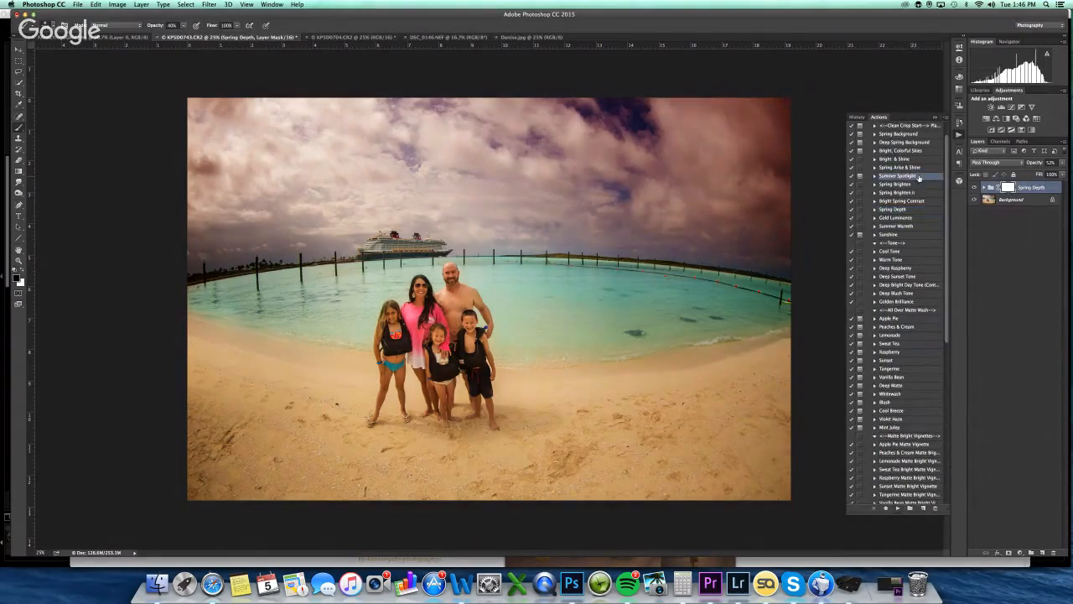
key("Return")
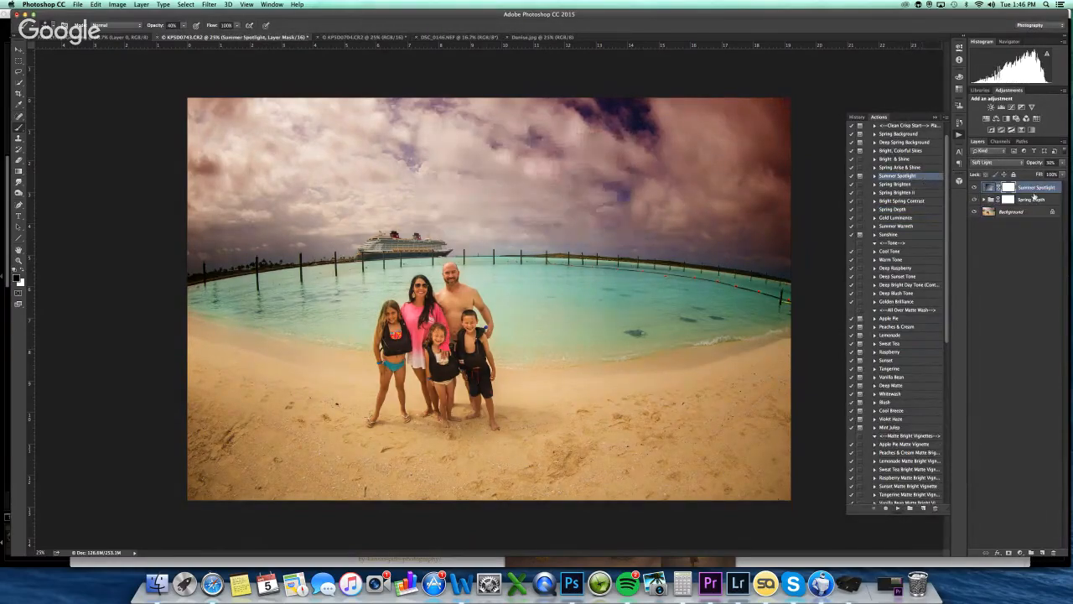
Compare the original state with the finished edit for both the family photo and the cruise ship beach photo
left_click(857, 116)
scroll(894, 252, "up", 10)
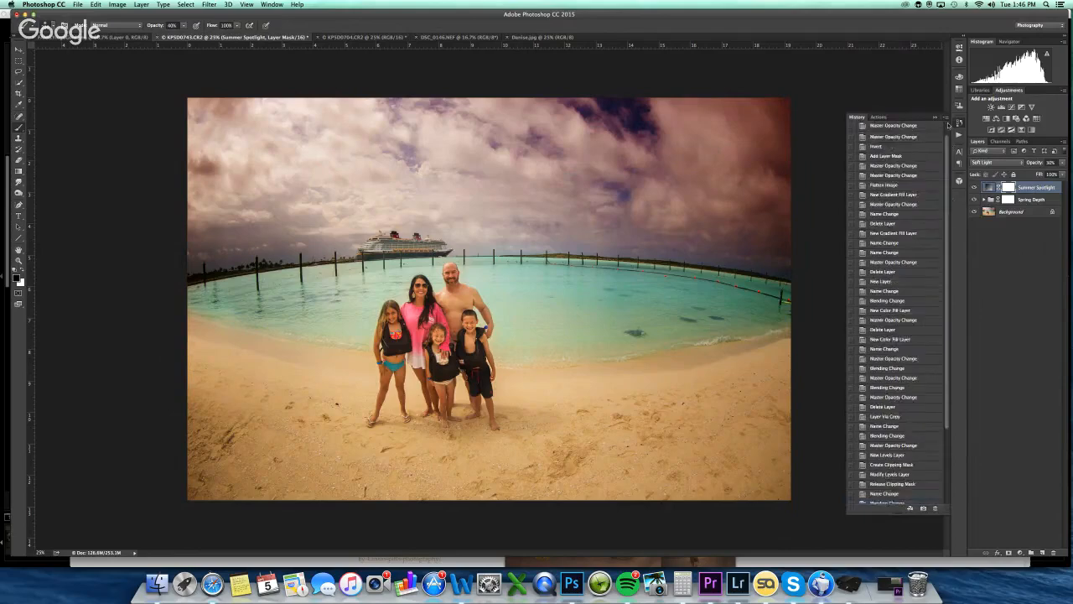
left_click(902, 125)
key("super+z")
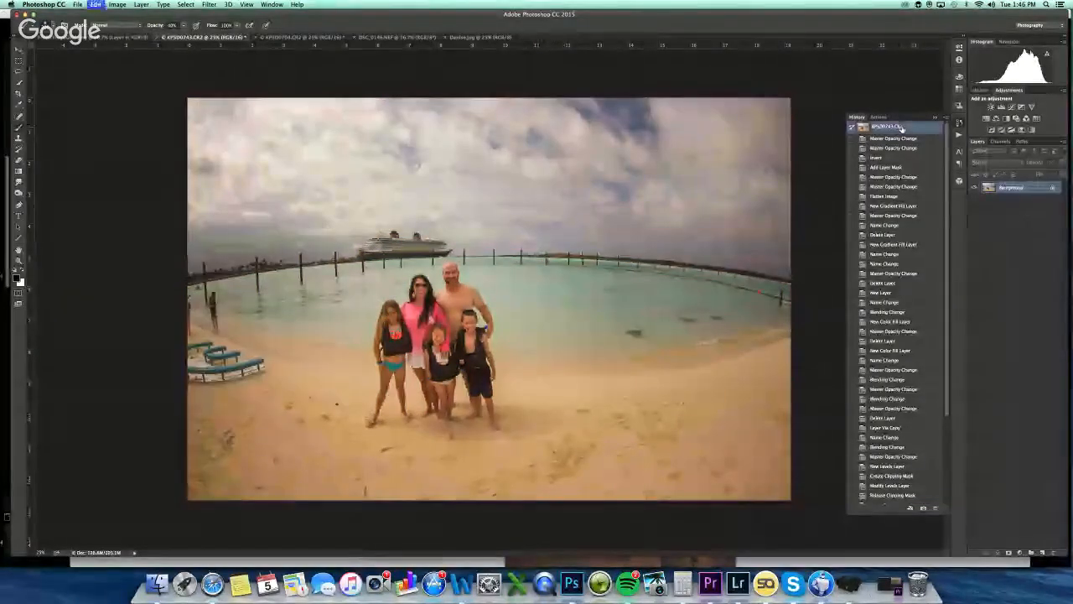
left_click(357, 37)
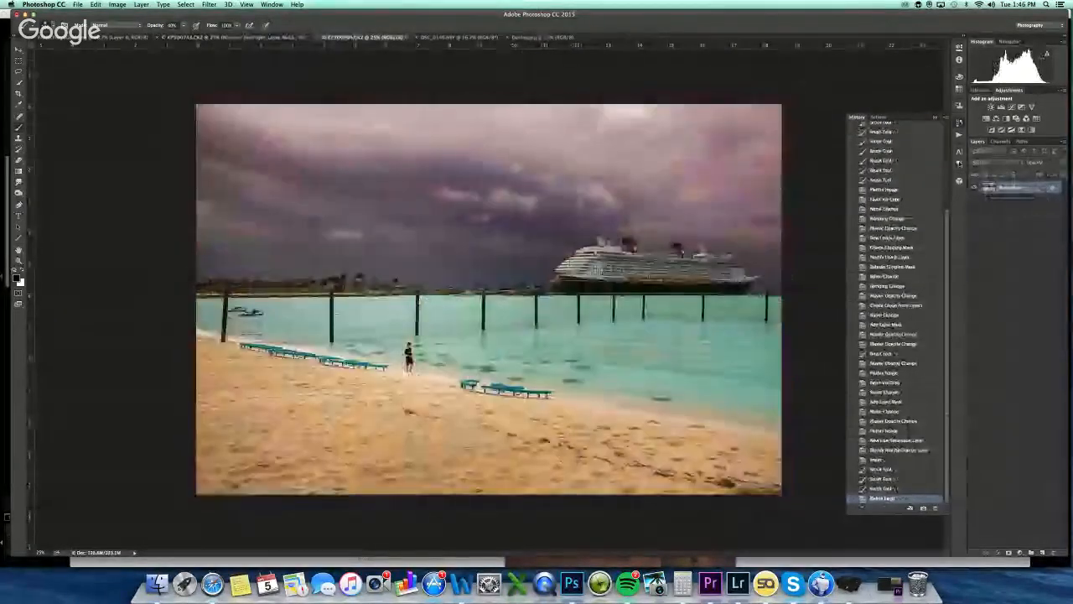
left_click(893, 129)
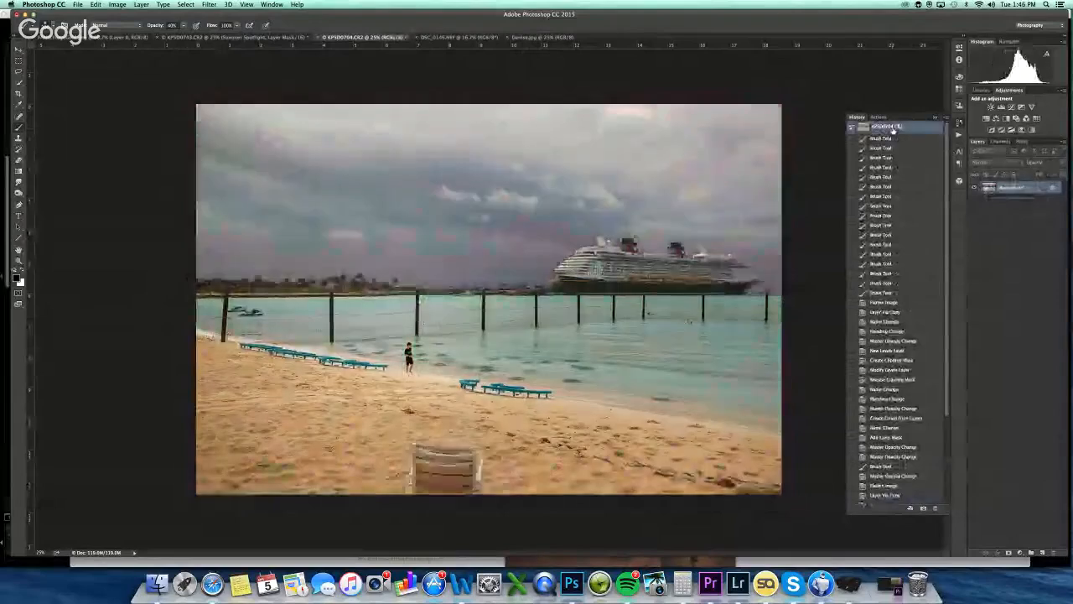
key("super+z")
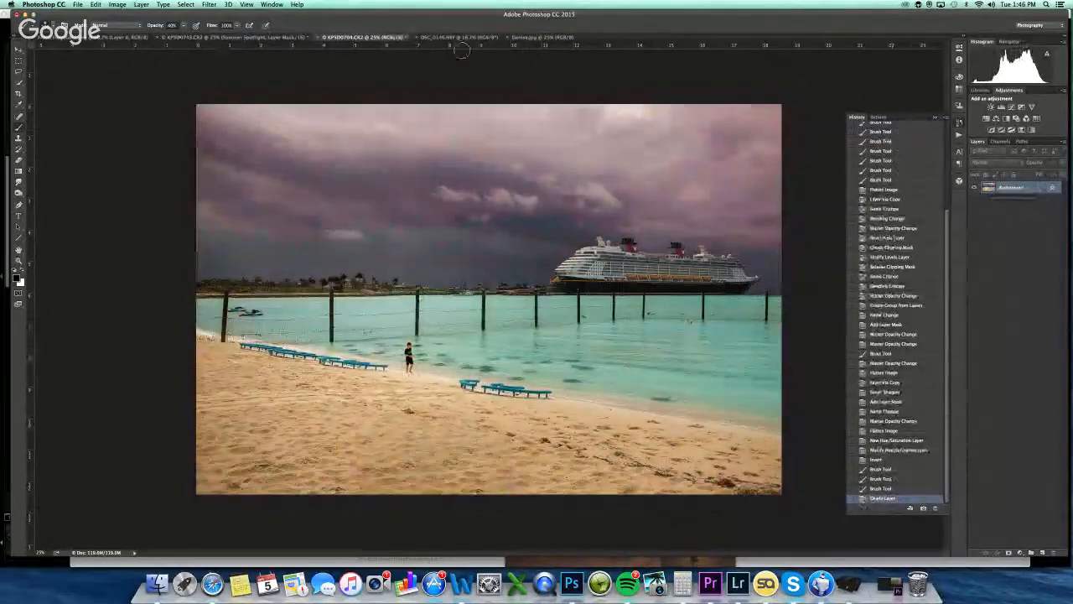
Switch to the couple's sunset photo DSC_0146.NEF and run the Deep Spring Background action on it
left_click(459, 37)
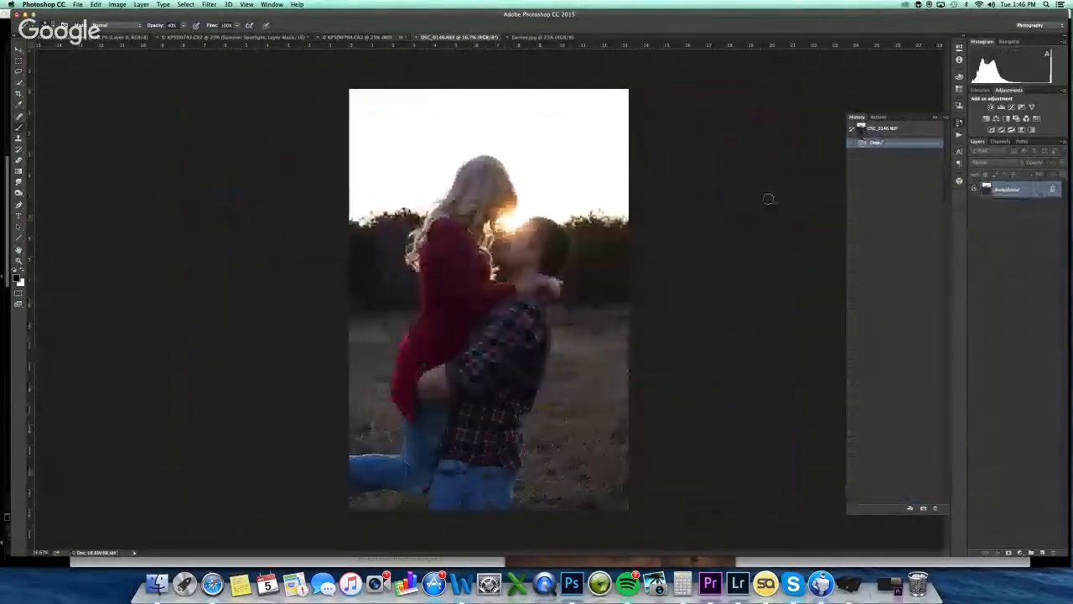
left_click(879, 117)
left_click(918, 142)
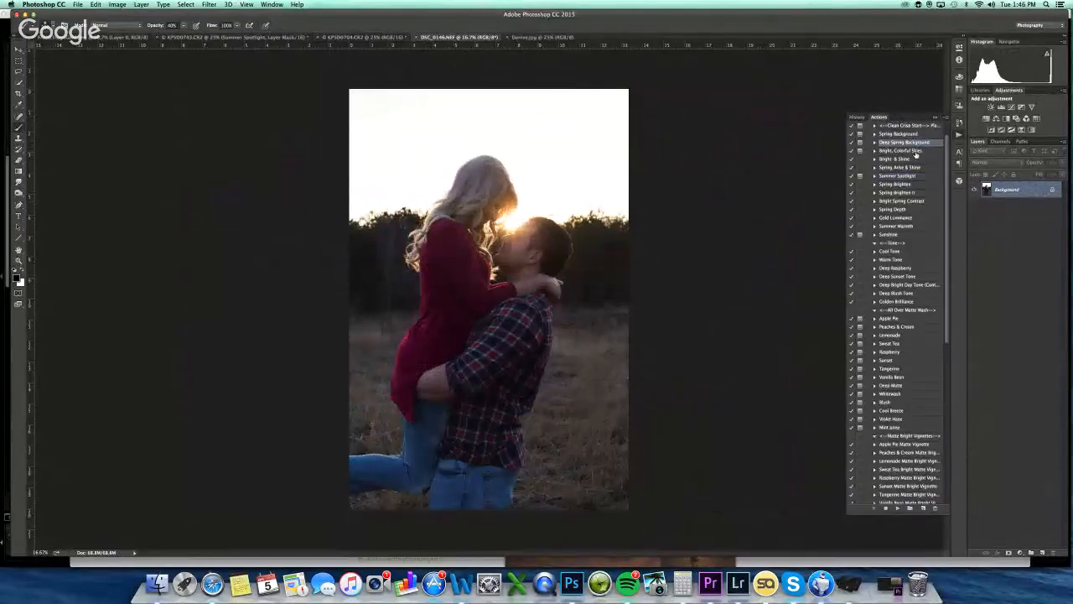
left_click(898, 508)
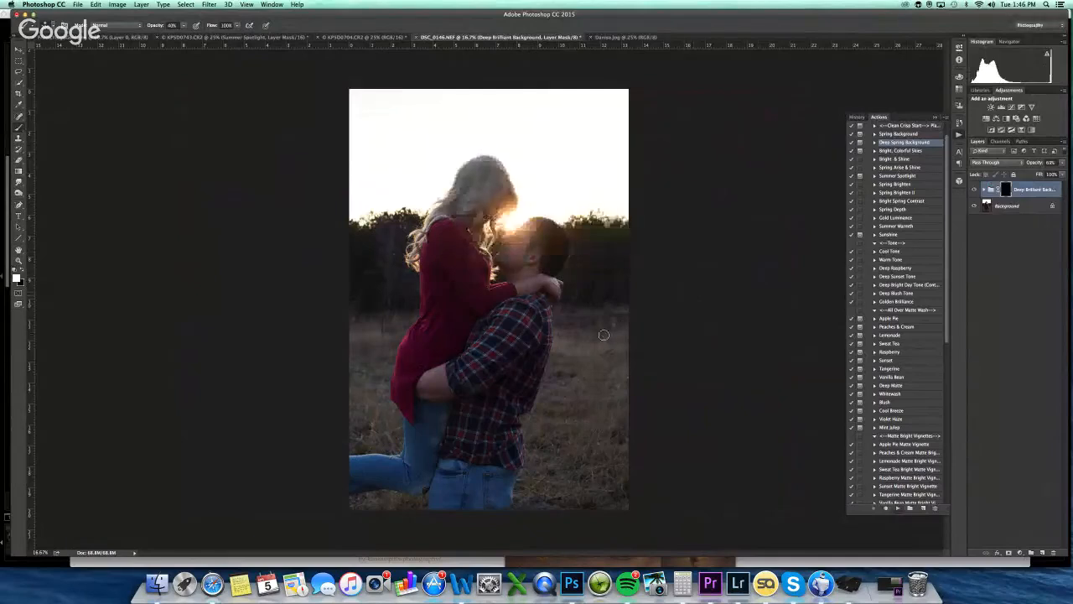
Paint the background effect over the trees and field around the couple with an enlarged white brush at 40% opacity, and merge the visible layers
key("bracketright")
key("bracketright")
key("bracketright")
key("bracketright")
key("bracketright")
key("bracketright")
key("bracketright")
key("bracketright")
mouse_move(574, 403)
left_mouse_down()
mouse_move(560, 476)
mouse_move(559, 419)
mouse_move(549, 505)
mouse_move(611, 485)
mouse_move(609, 404)
mouse_move(596, 395)
mouse_move(603, 289)
left_mouse_up()
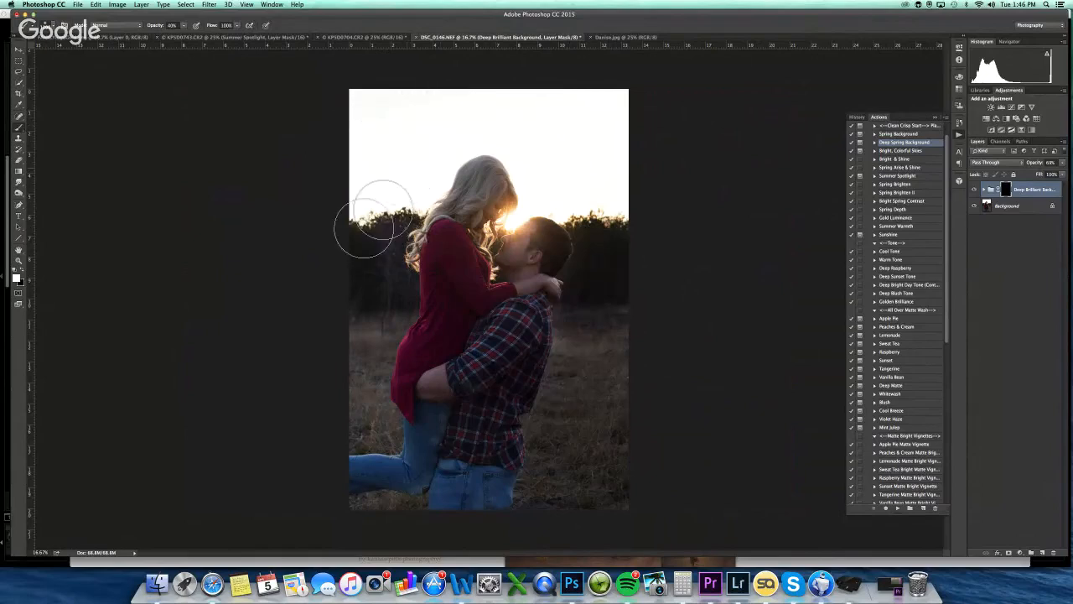
mouse_move(391, 297)
left_mouse_down()
mouse_move(367, 360)
mouse_move(378, 428)
left_mouse_up()
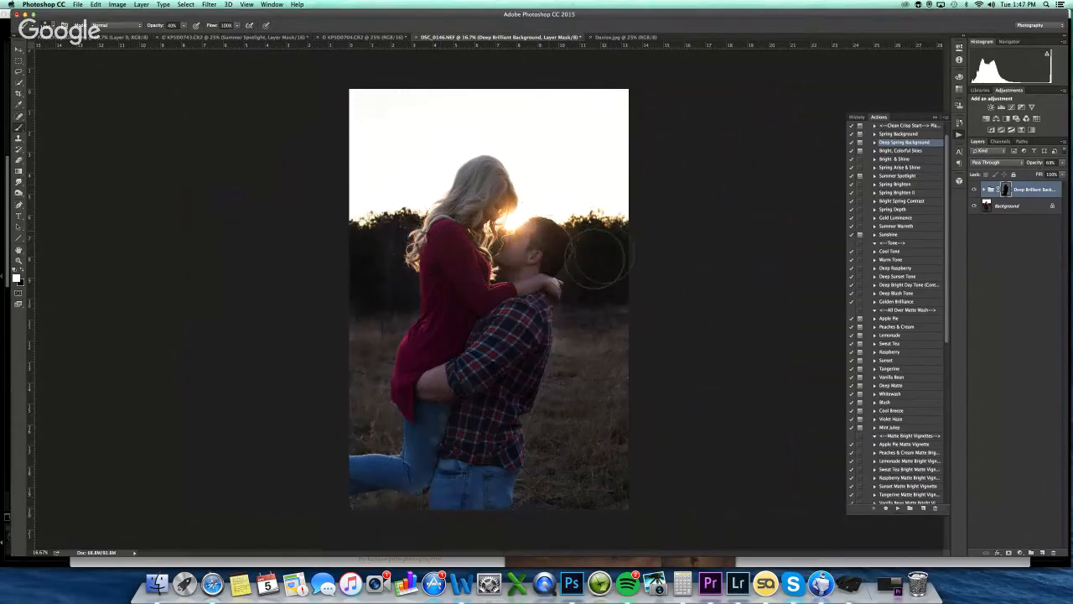
mouse_move(570, 362)
left_mouse_down()
mouse_move(554, 412)
mouse_move(555, 398)
mouse_move(546, 510)
mouse_move(613, 483)
mouse_move(443, 492)
mouse_move(359, 517)
mouse_move(385, 408)
mouse_move(373, 429)
mouse_move(366, 396)
mouse_move(390, 322)
mouse_move(380, 281)
mouse_move(390, 226)
mouse_move(344, 249)
left_mouse_up()
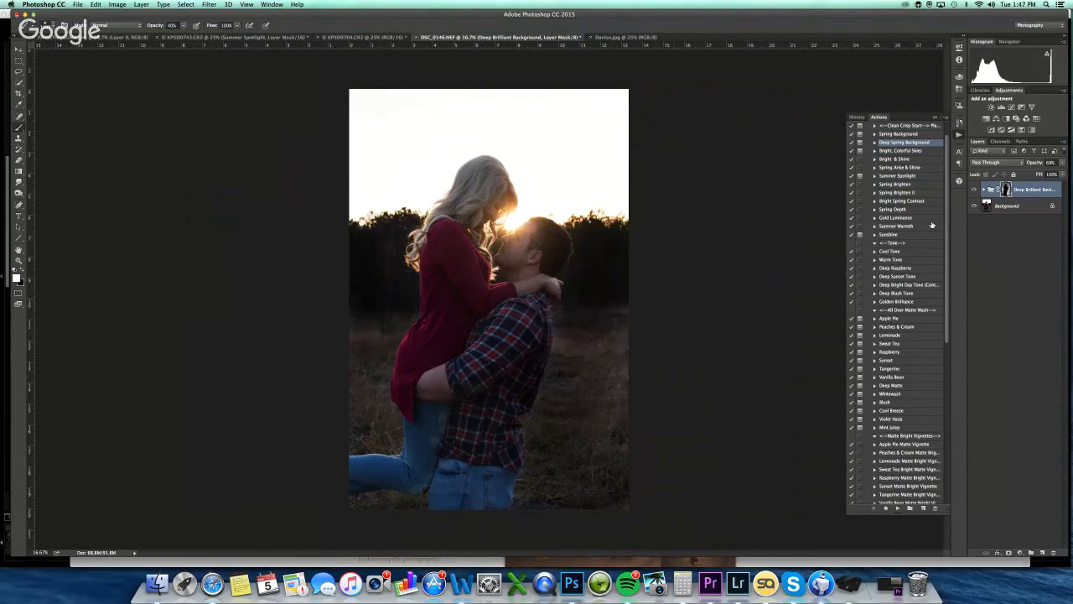
left_click(976, 189)
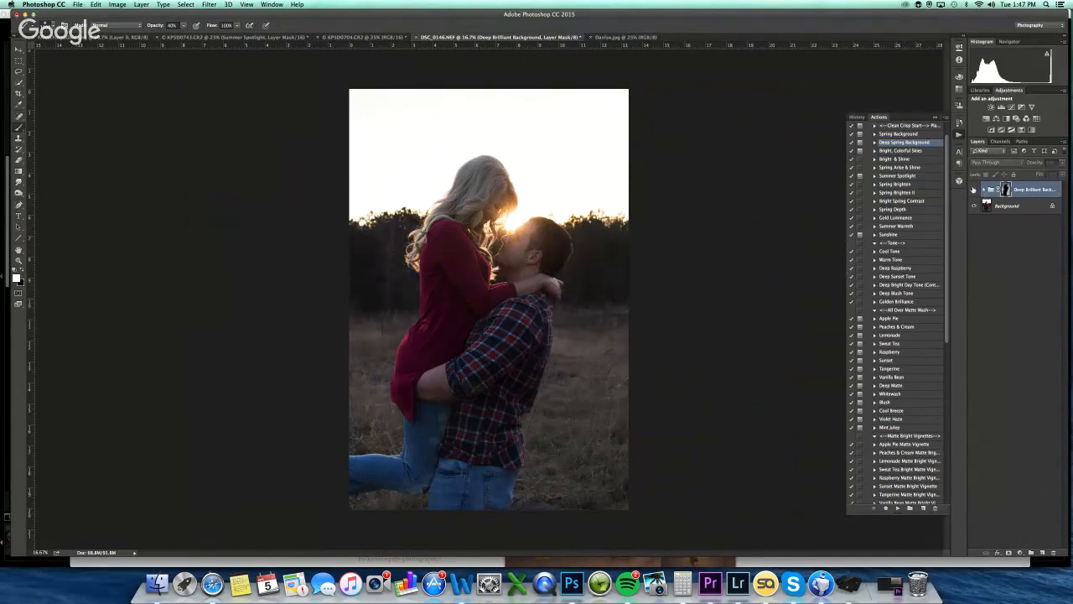
left_click(975, 189)
key("shift+super+e")
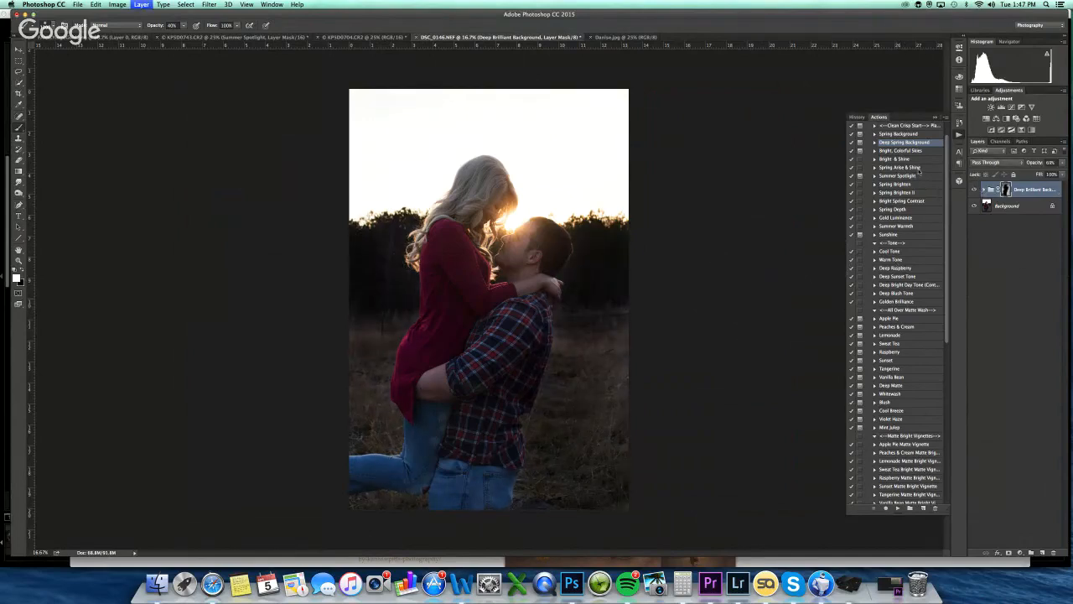
Run the Spring Arise & Shine and Summer Spotlight actions on the couple's photo
left_click(920, 169)
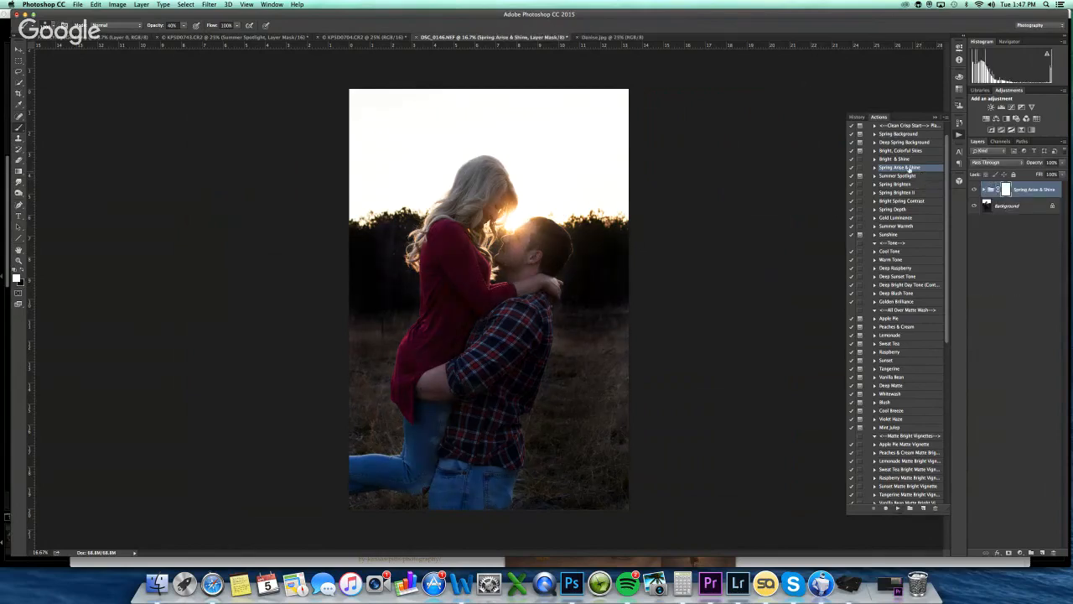
left_click(906, 176)
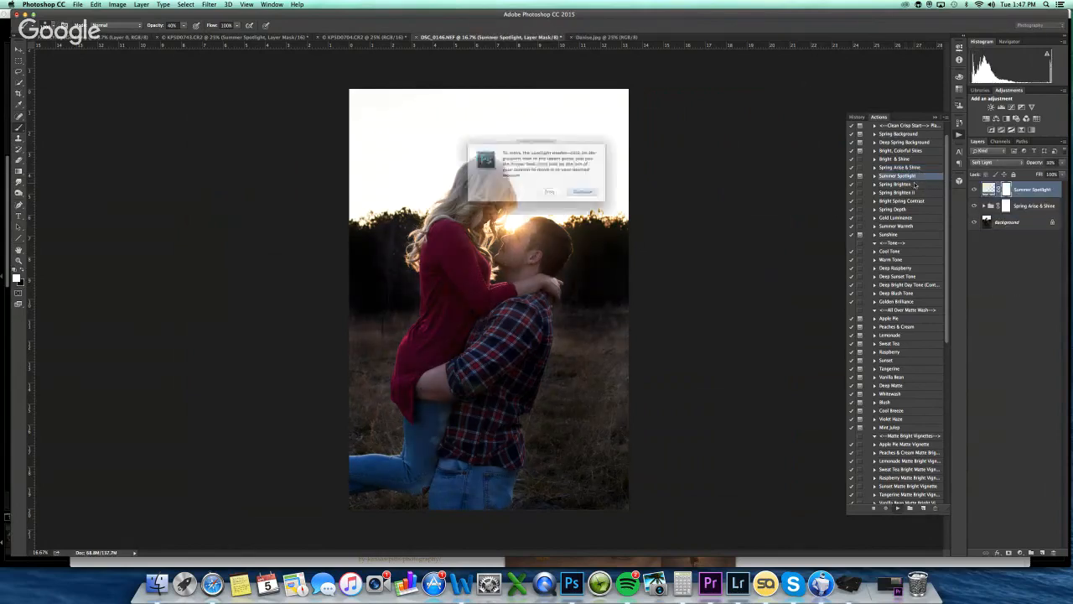
key("Return")
Run the Sunshine action on the couple's photo and compare the image with and without the Sunshine layer
left_click(905, 234)
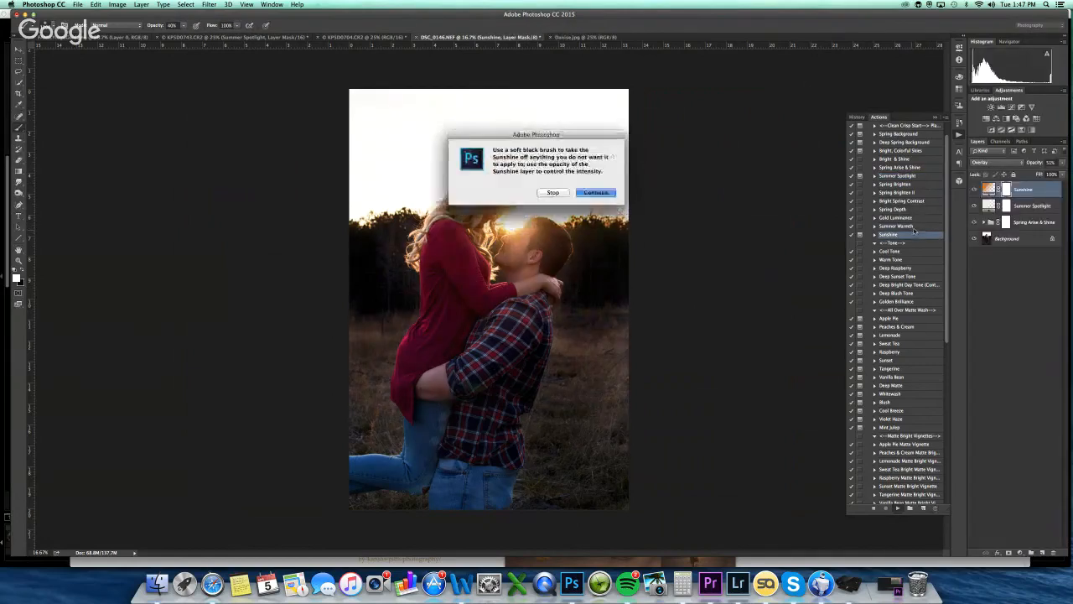
key("Return")
left_click(975, 190)
left_click(974, 190)
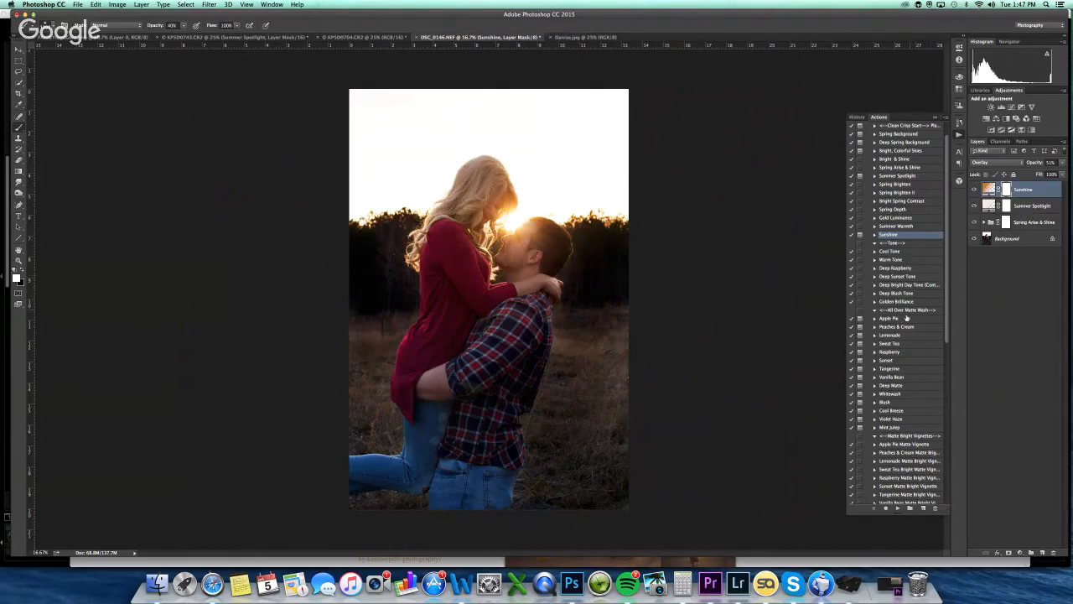
Run the Apple Pie matte action, lower its layer opacity to 22%, and compare the couple's photo with and without it
left_click(908, 319)
left_click(899, 508)
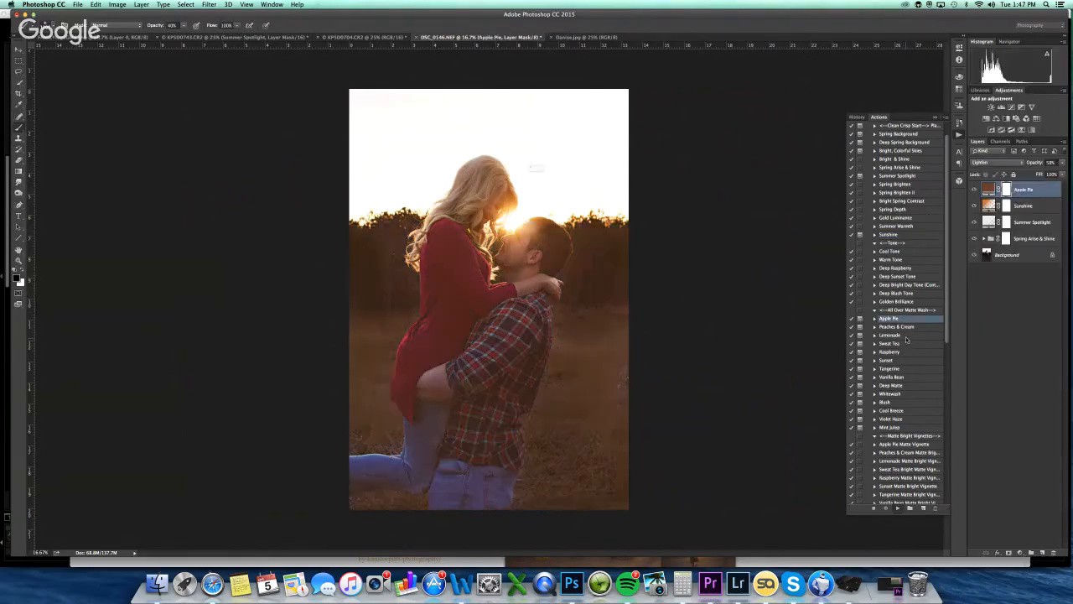
key("Return")
left_click_drag(1063, 163, 976, 190)
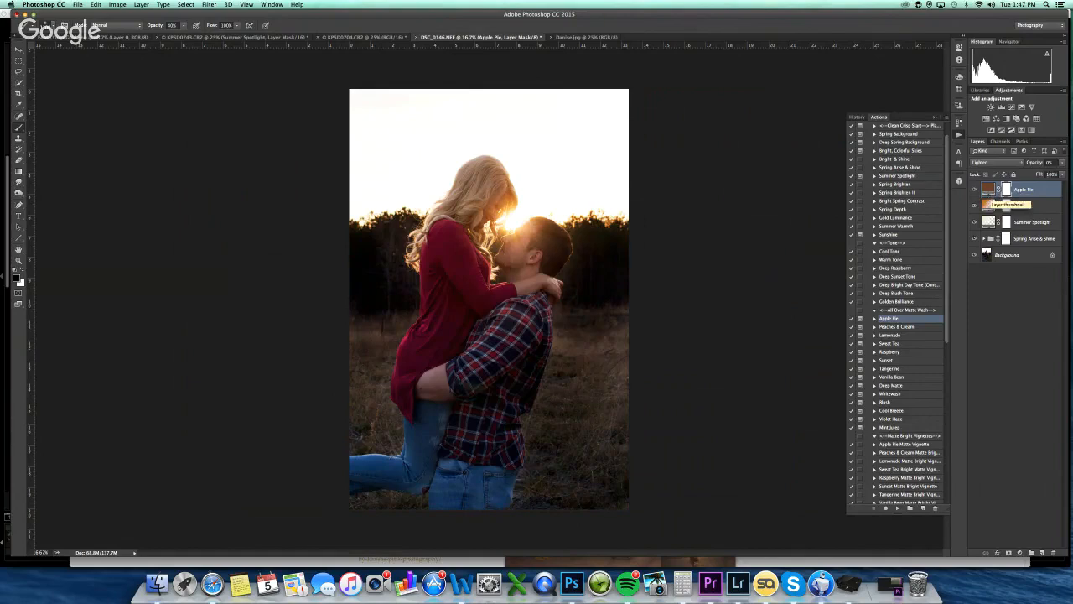
left_click_drag(1063, 163, 1032, 174)
left_click(976, 190)
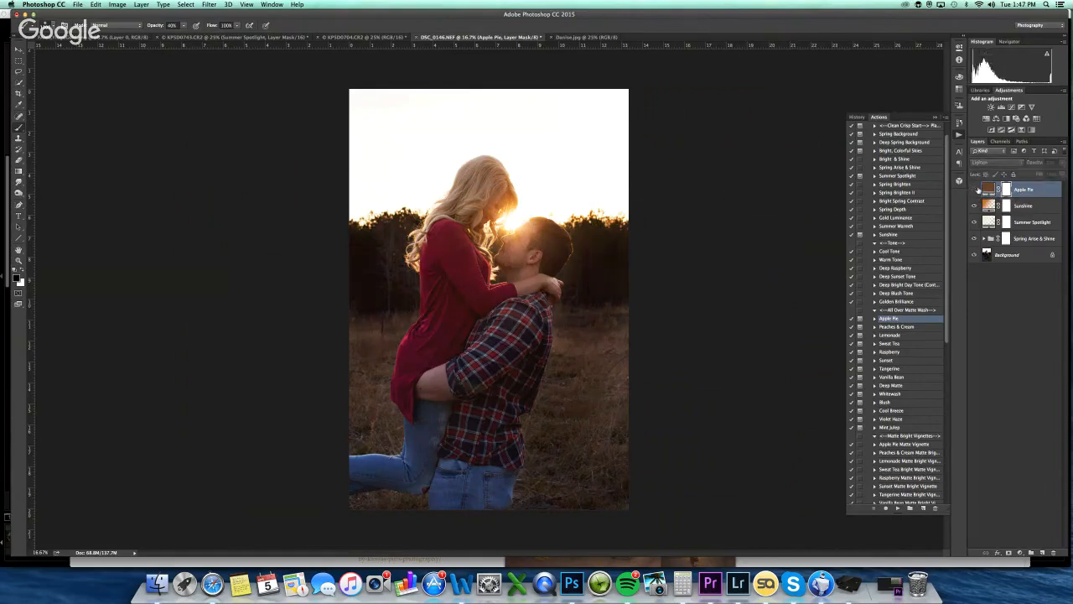
left_click(976, 189)
left_click(974, 189)
left_click(974, 190)
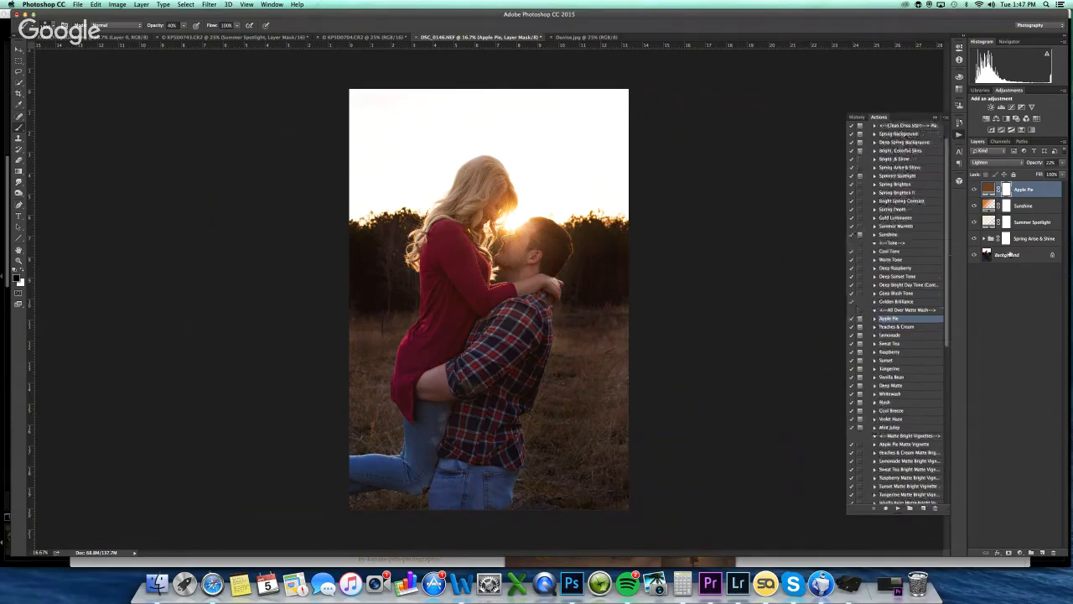
Run the Spring Depth action directly above the Background layer
left_click(1012, 255)
double_click(911, 210, "super")
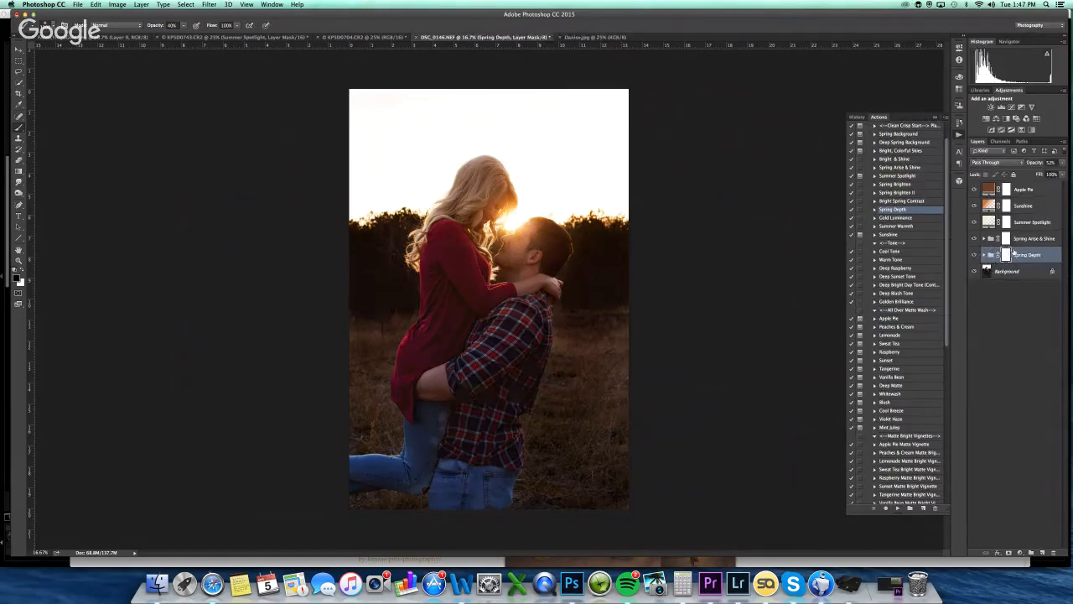
Try a second Apple Pie layer at 21% opacity above Spring Depth, compare it with the upper one, and delete it
scroll(947, 266, "down", 5)
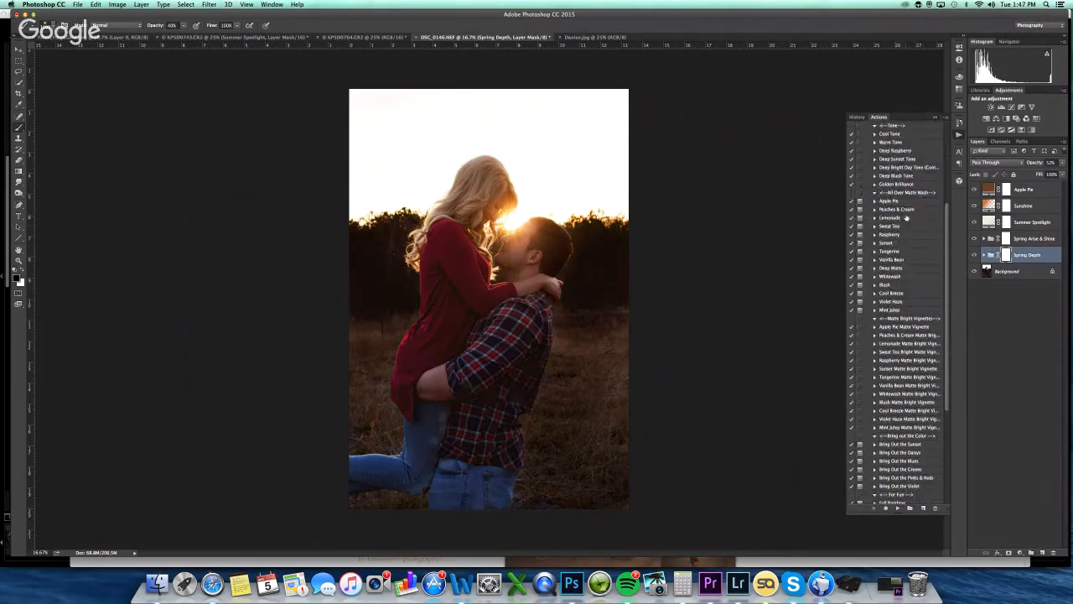
left_click(904, 202)
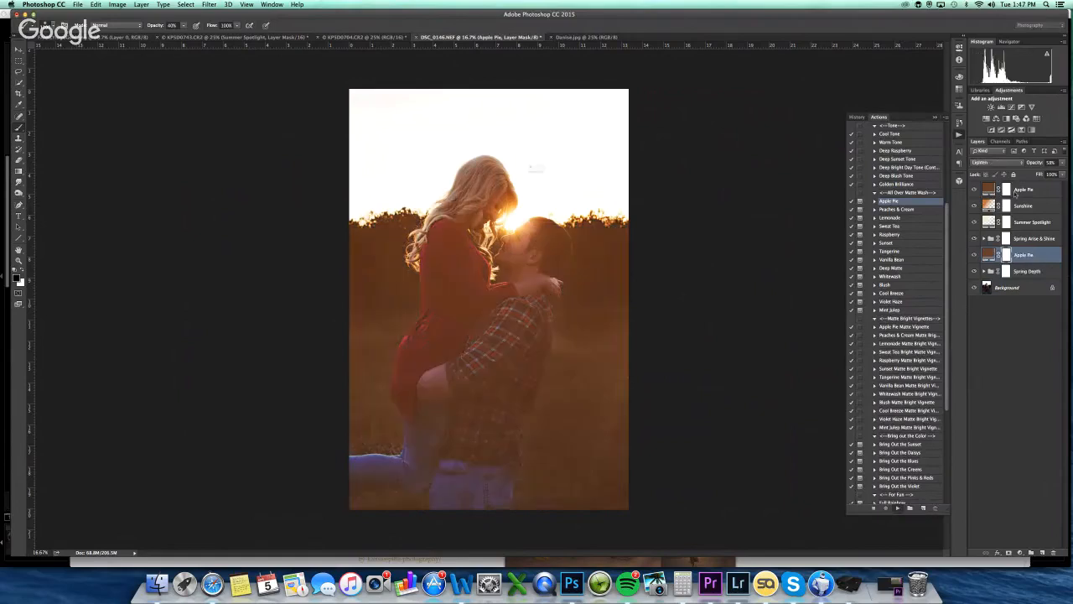
key("Return")
left_click(1062, 163)
left_click(1032, 173)
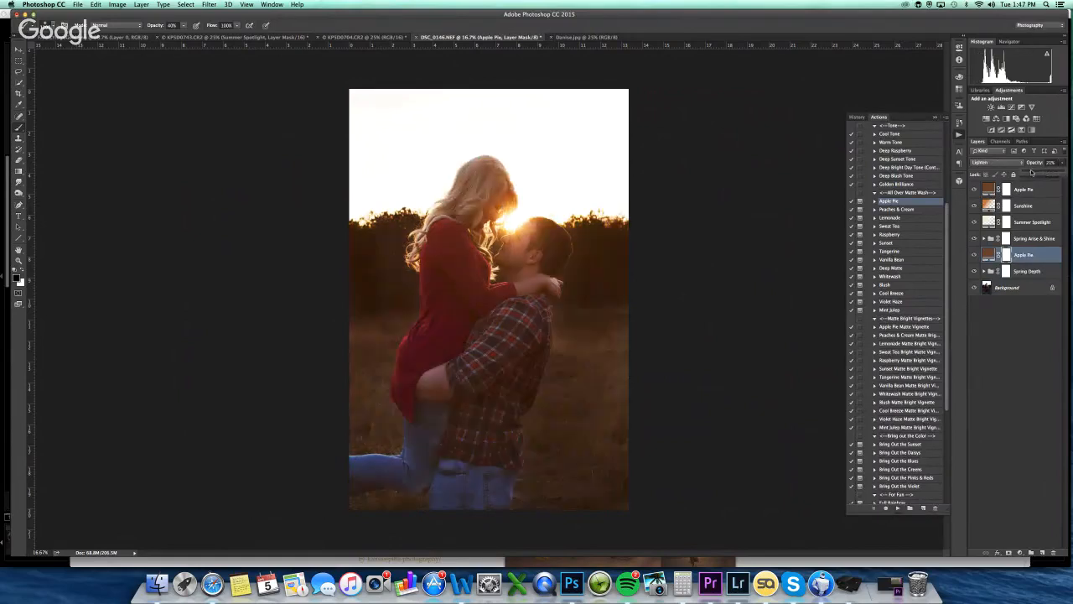
left_click(974, 191)
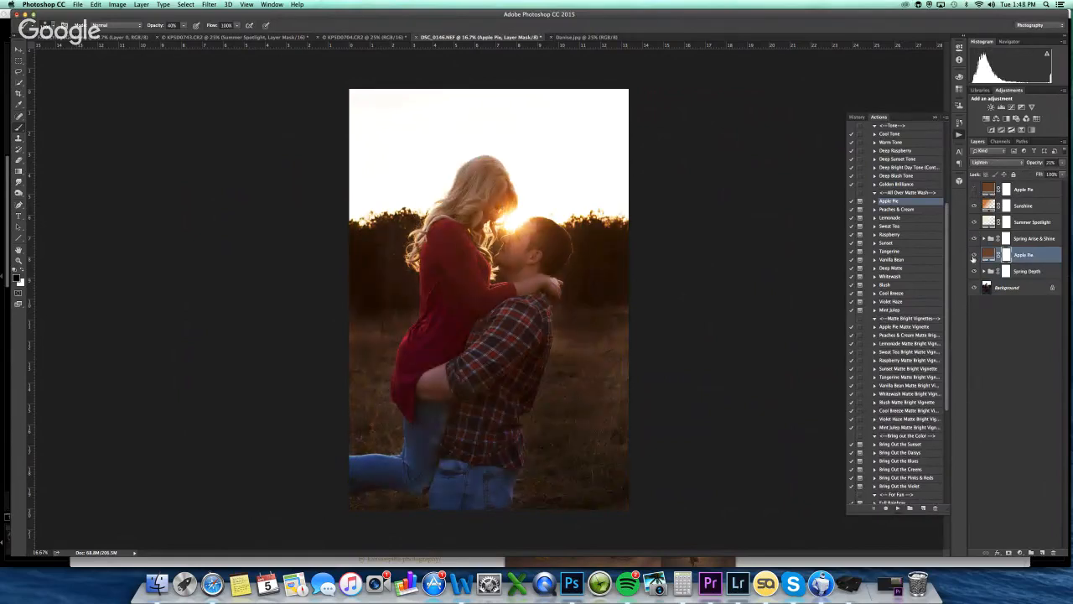
left_click(975, 255)
left_click(975, 255)
left_click(975, 188)
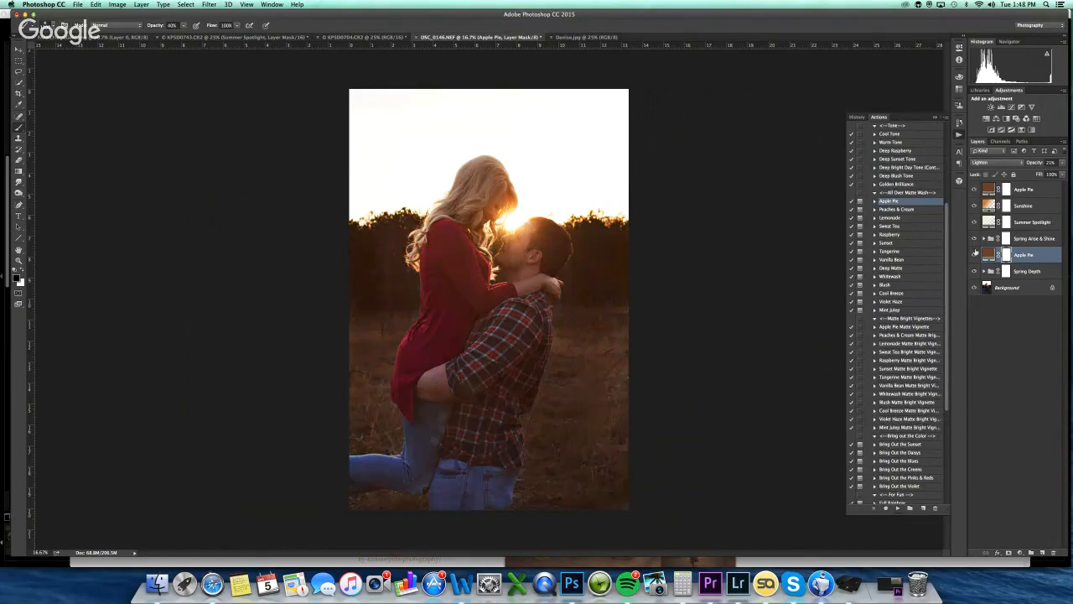
left_click(974, 254)
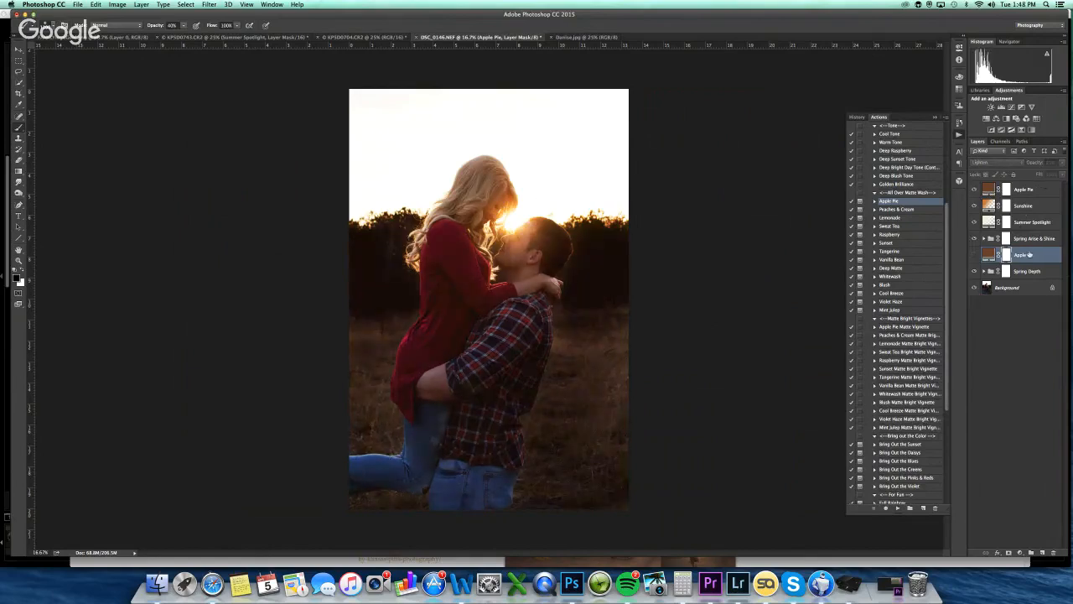
key("BackSpace")
Run the Bring Out the Sunset action, fine-tune its layer opacity to about 41%, and merge the visible layers
left_click_drag(948, 222, 939, 308)
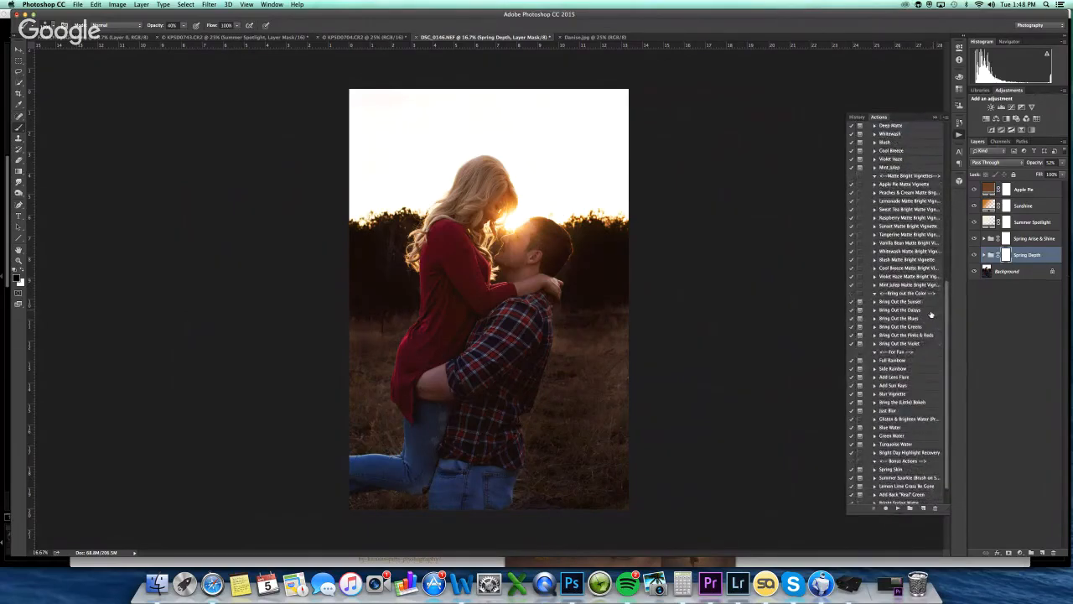
left_click(927, 305)
double_click(926, 308, "super")
key("Return")
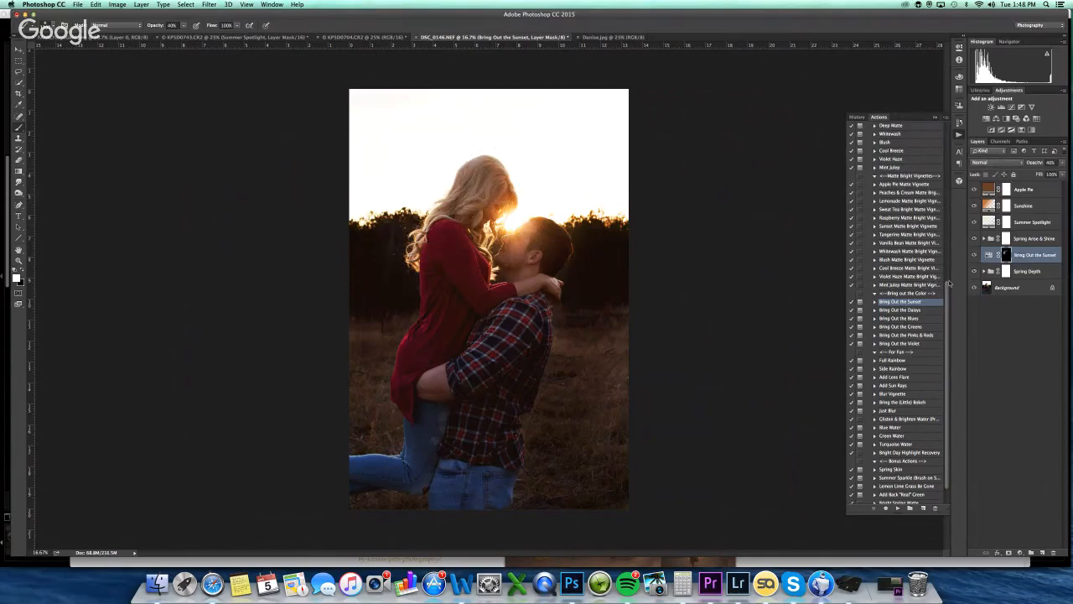
left_click_drag(1066, 166, 1043, 174)
left_click_drag(947, 291, 953, 320)
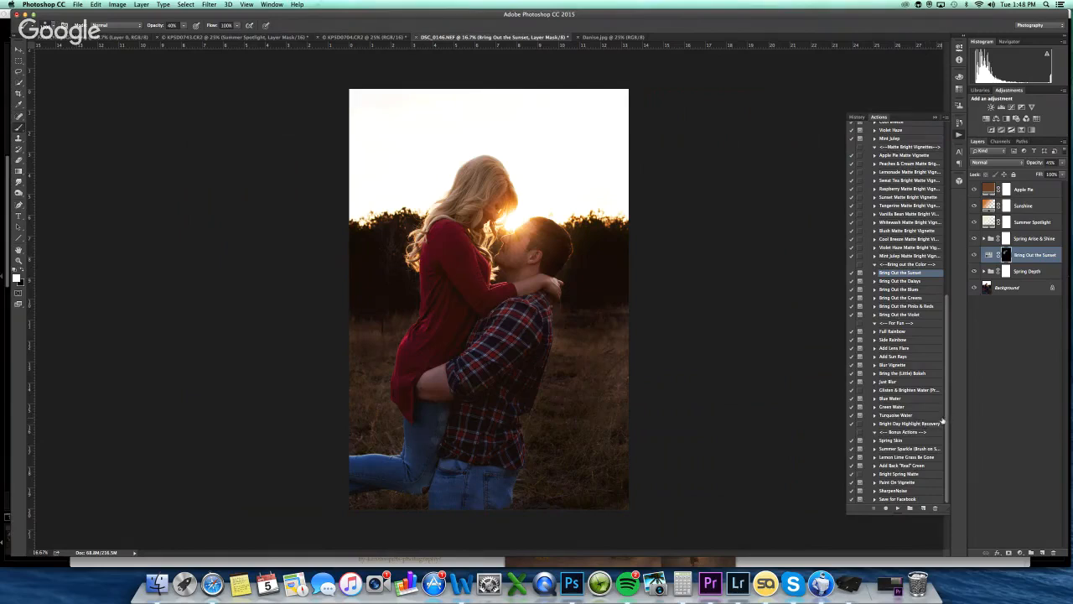
key("super+shift+e")
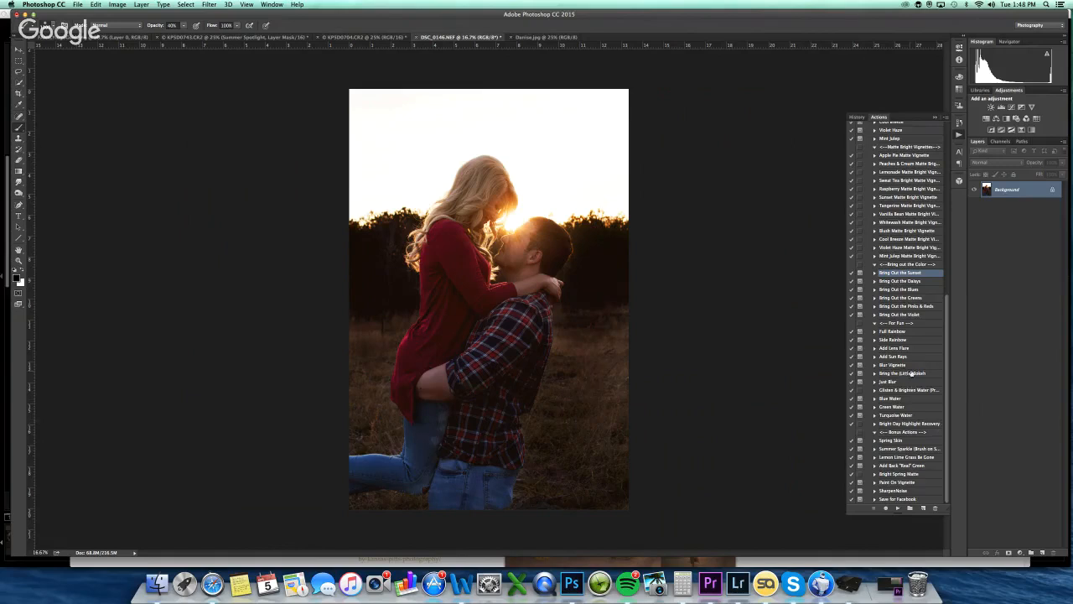
Run the Add Lens Flare action with a flare on the photo, compare it on and off, and lower its opacity to 44%
left_click(921, 348)
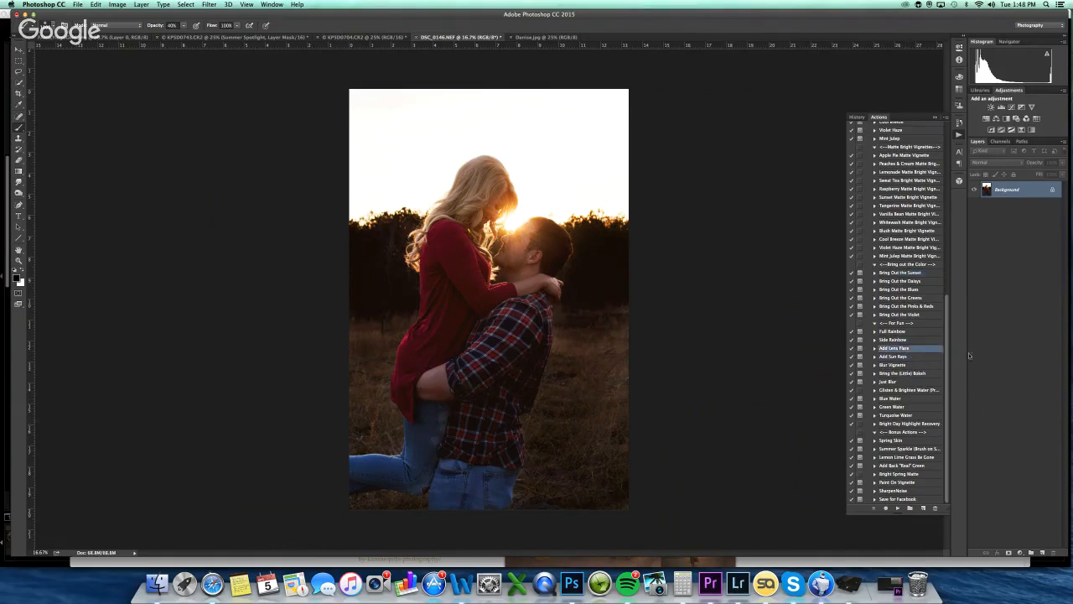
left_click(898, 508)
left_click(595, 185)
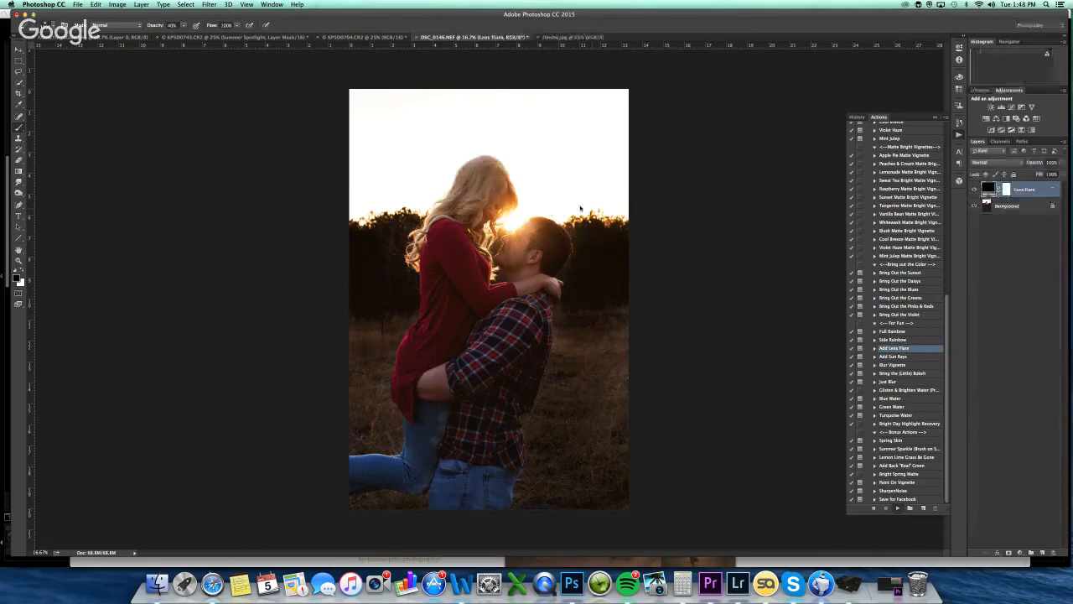
left_click(596, 184)
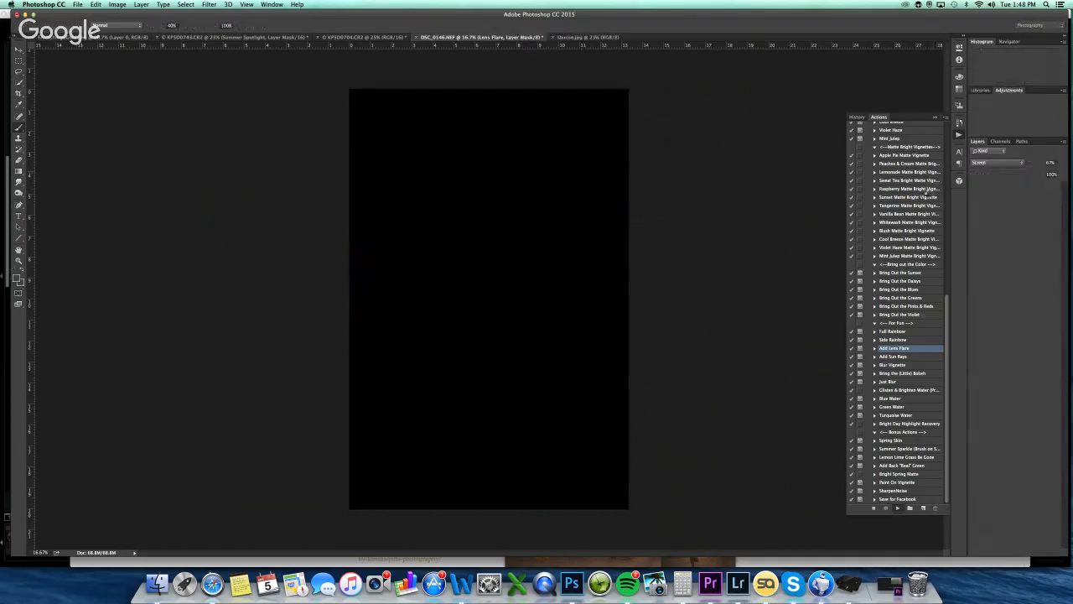
left_click(973, 190)
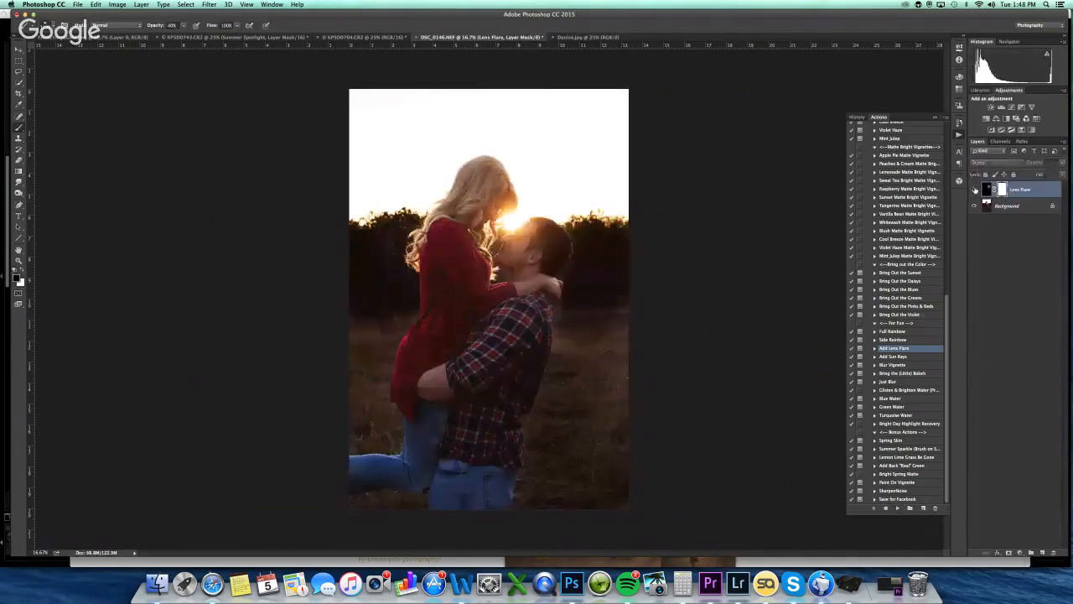
left_click(974, 190)
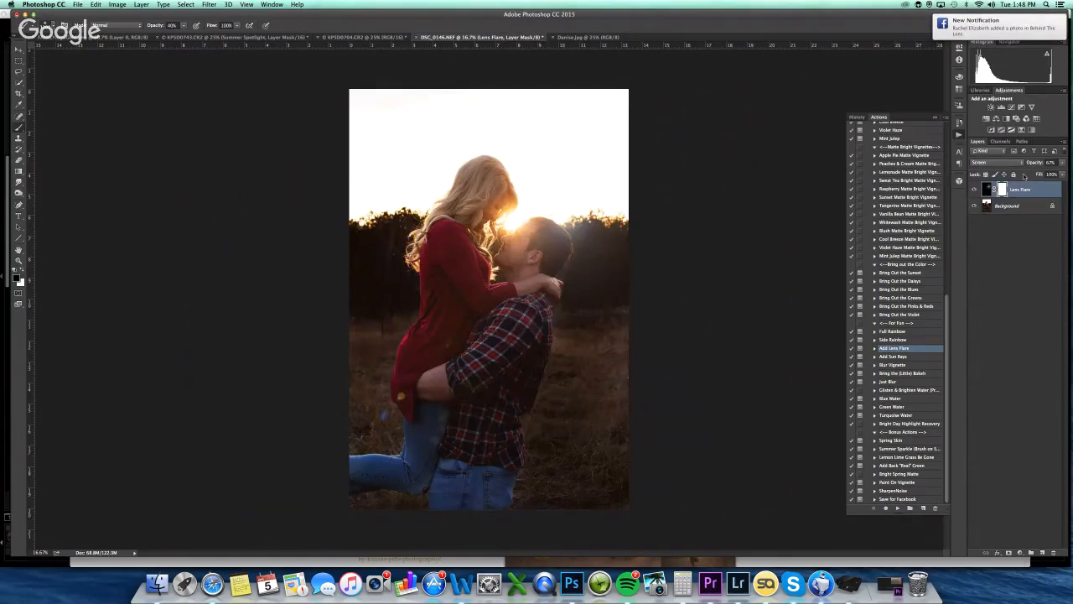
left_click(1008, 163)
left_click(1010, 165)
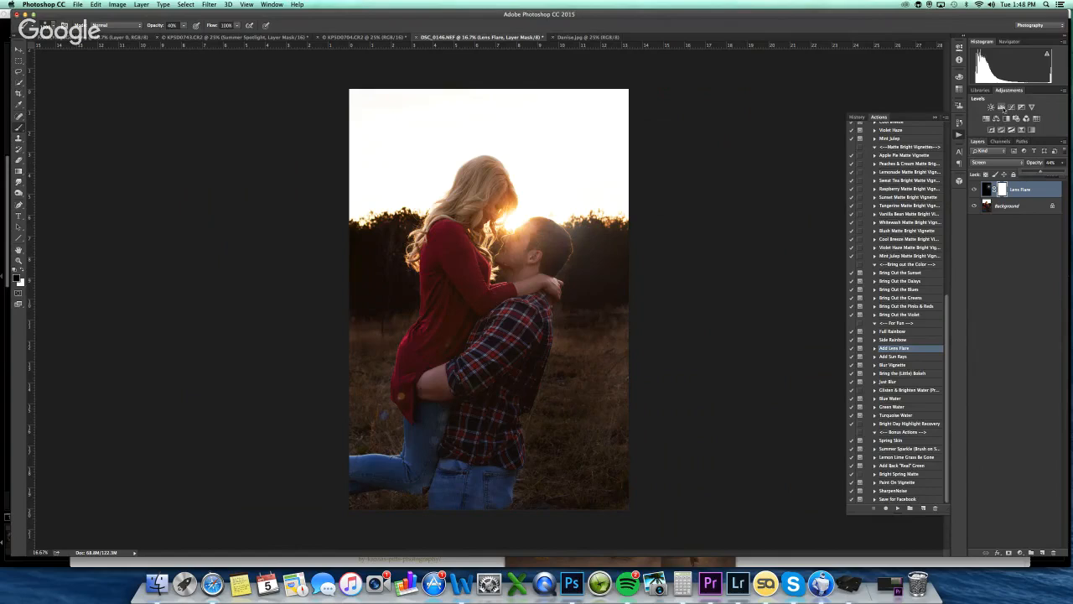
Clip a Levels adjustment to the Lens Flare layer with black input 43 and midtones 1.14, and compare it on and off
left_click(1003, 107)
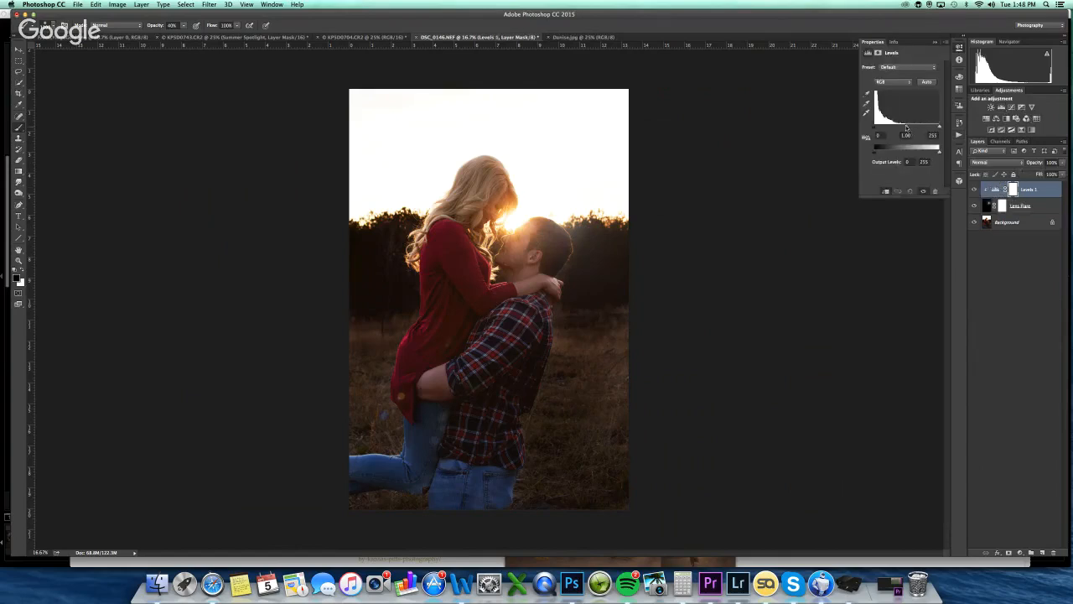
mouse_move(906, 127)
left_mouse_down()
mouse_move(919, 127)
mouse_move(881, 128)
mouse_move(909, 129)
left_mouse_up()
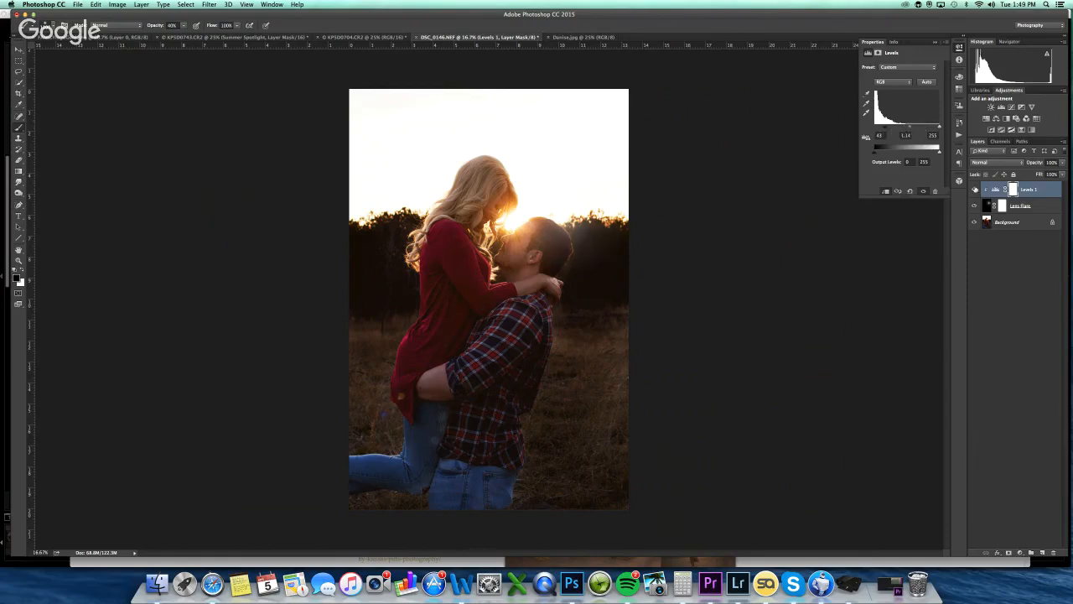
left_click(975, 190)
left_click(974, 190)
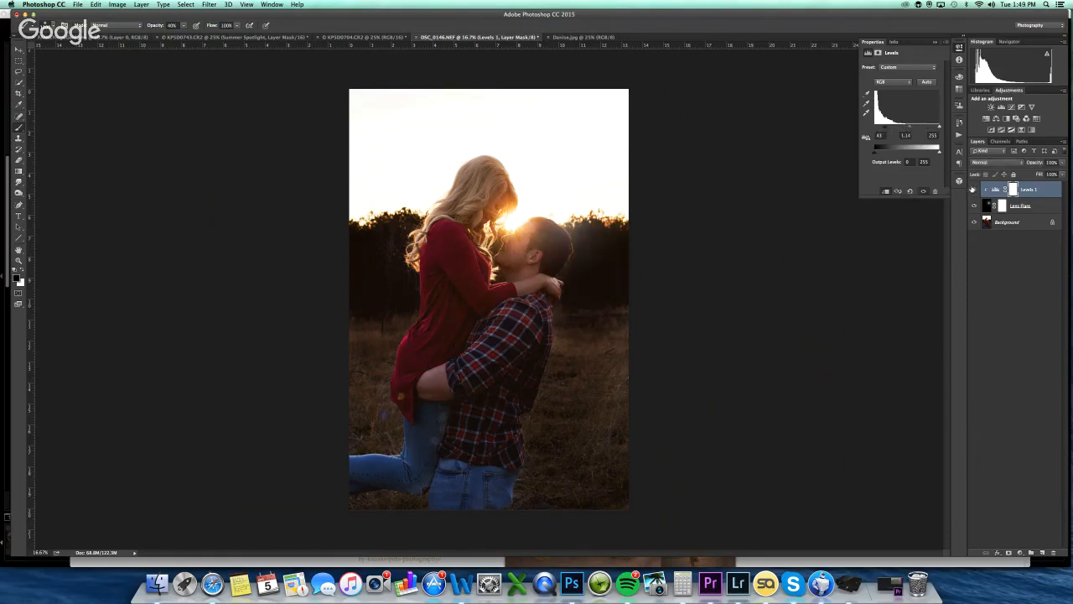
Compare the edited couple's photo with its original opening state in the history, and return to the edited version
left_click(895, 43)
left_click(960, 136)
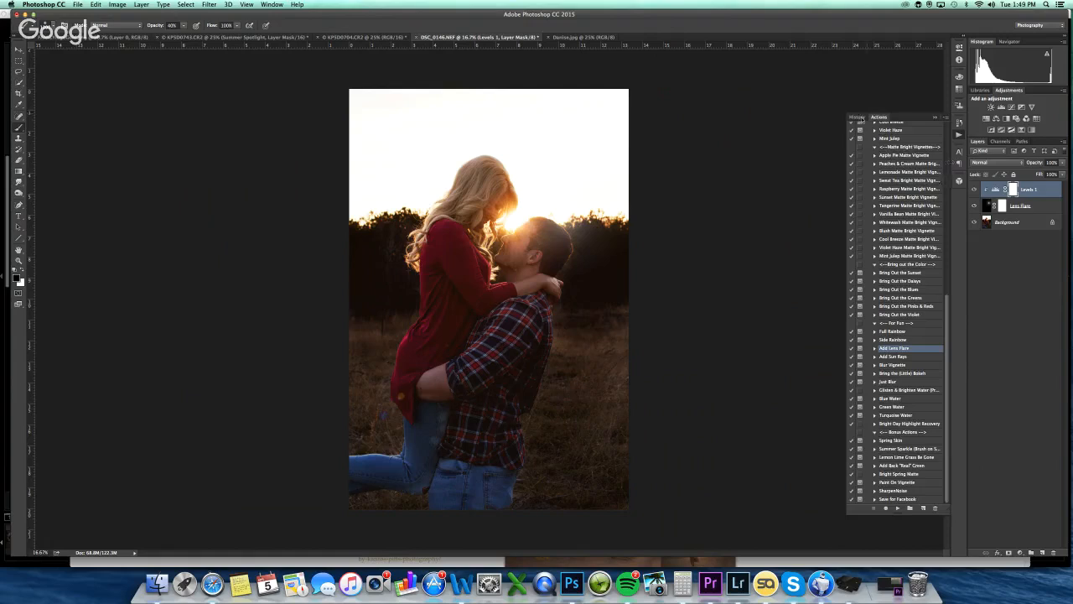
left_click(858, 117)
scroll(889, 251, "up", 10)
left_click(896, 130)
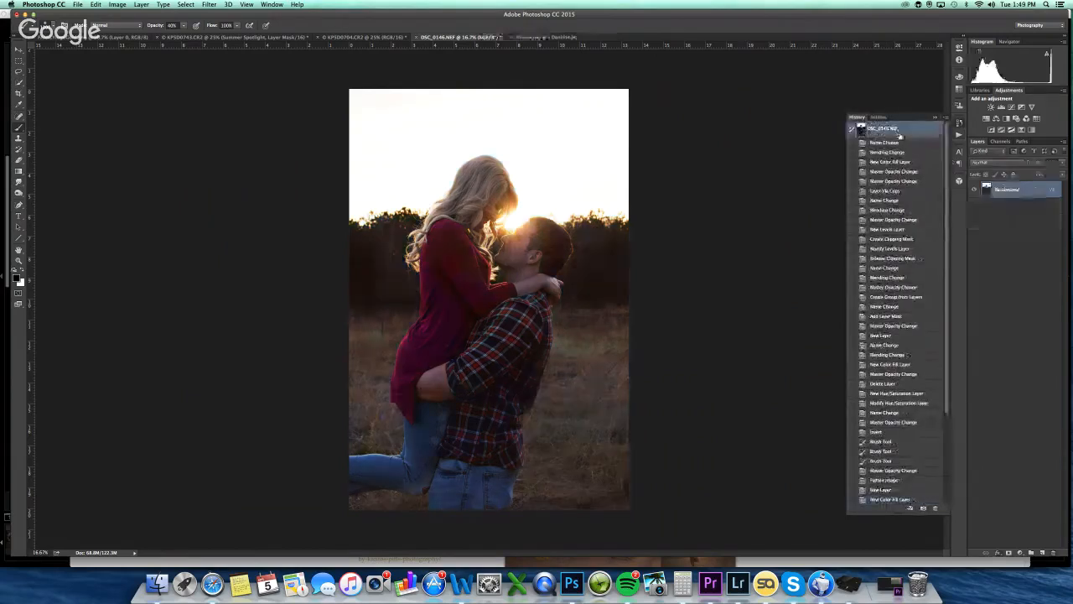
key("super+z")
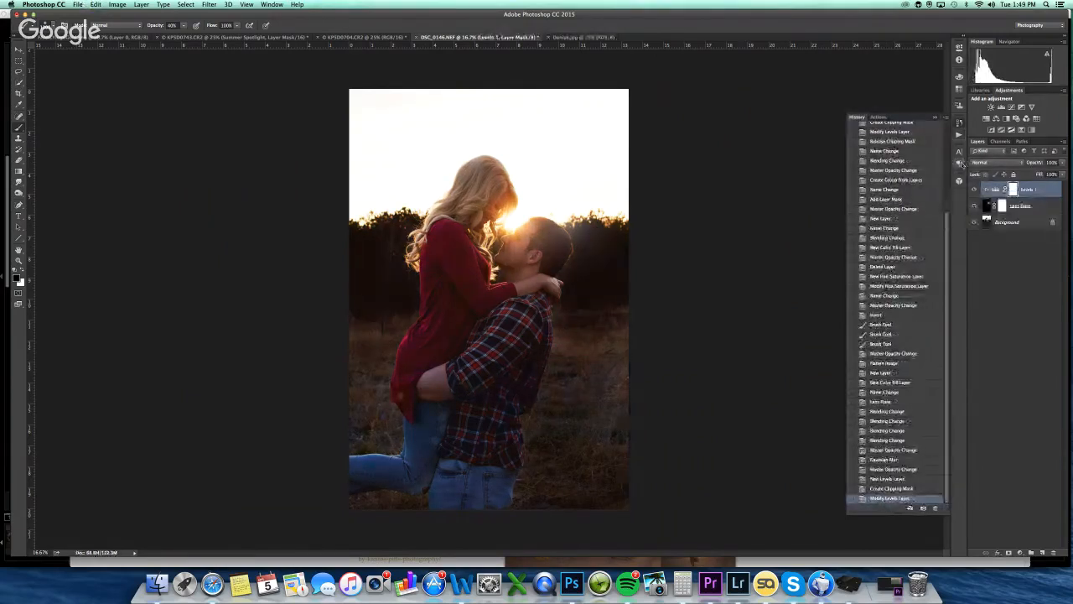
Switch to the photo of the little girl fishing and select her with Quick Selection, trimming the stick from the selection
left_click(575, 38)
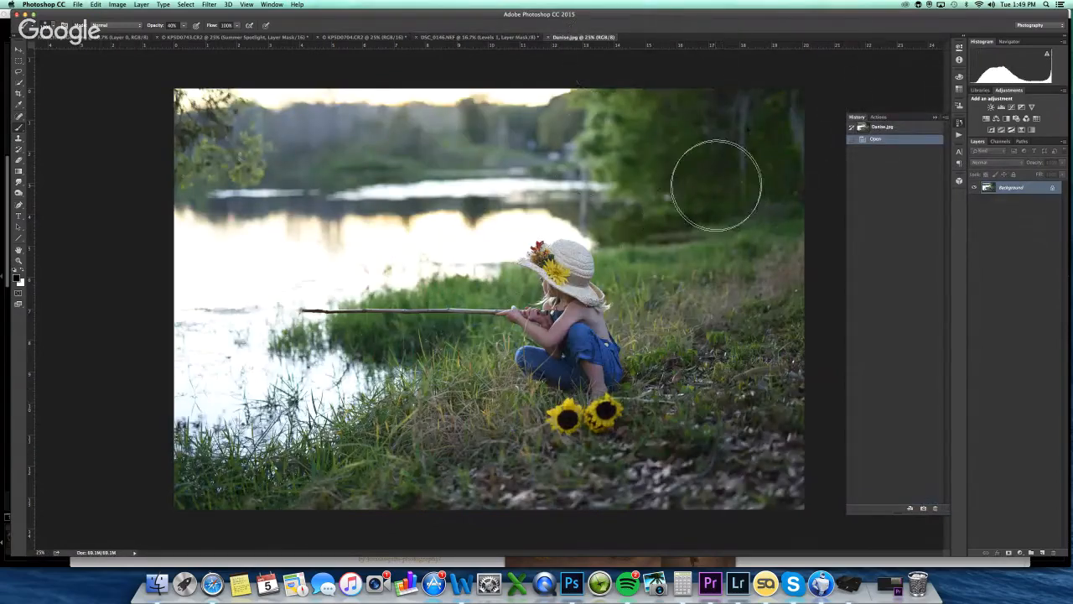
key("w")
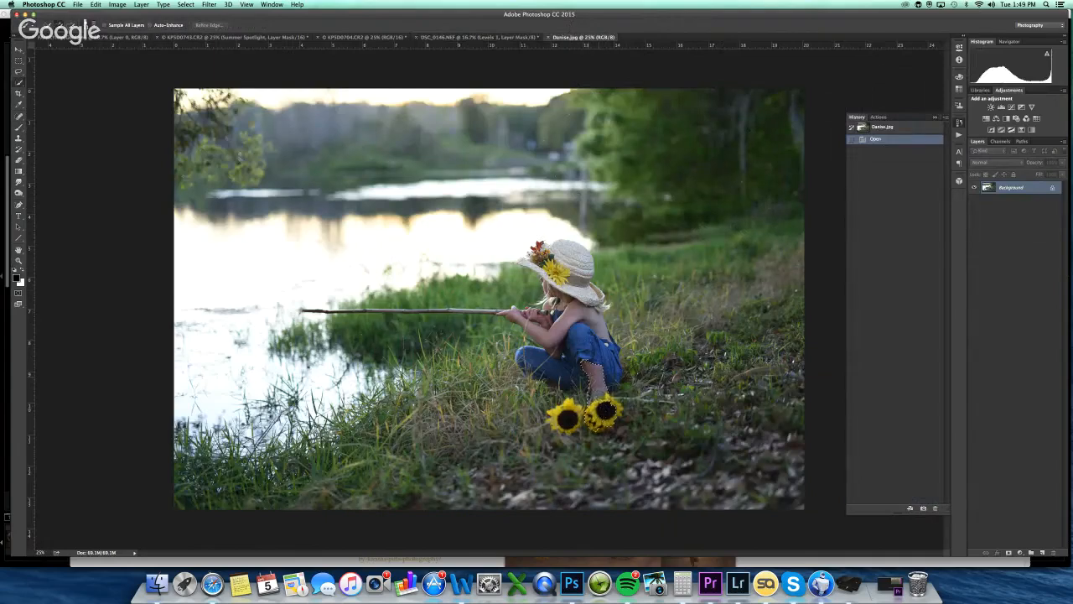
left_click_drag(566, 373, 536, 361)
left_click_drag(547, 323, 552, 295)
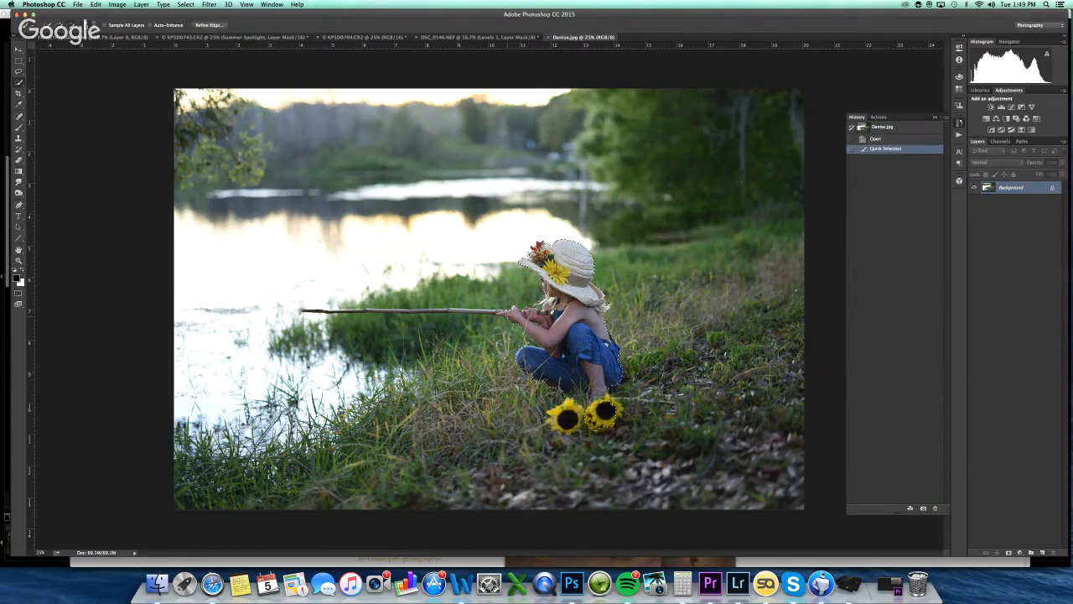
left_click(603, 304)
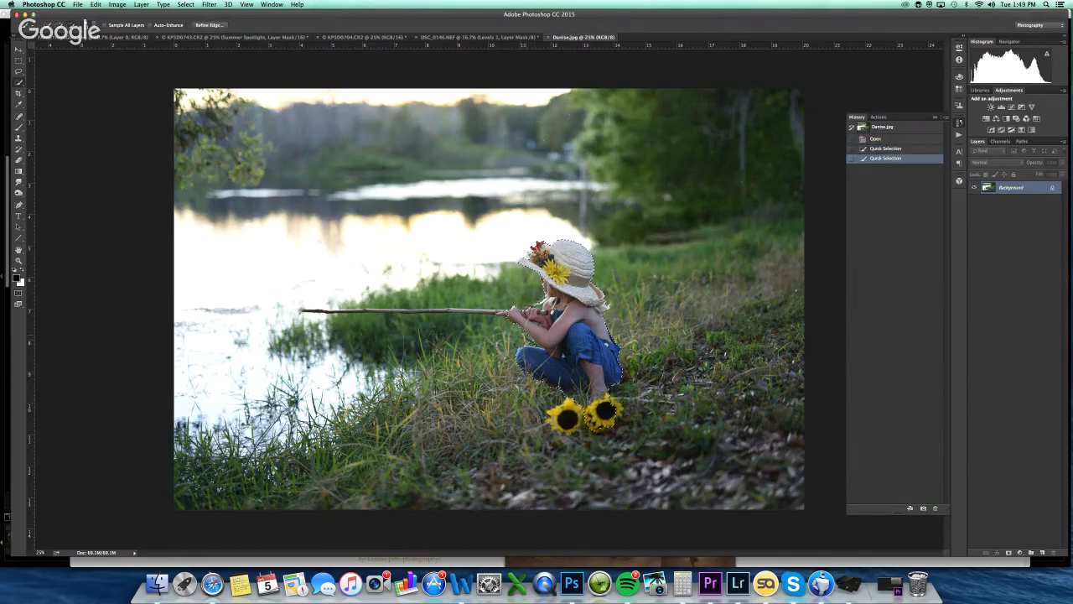
left_click(610, 375)
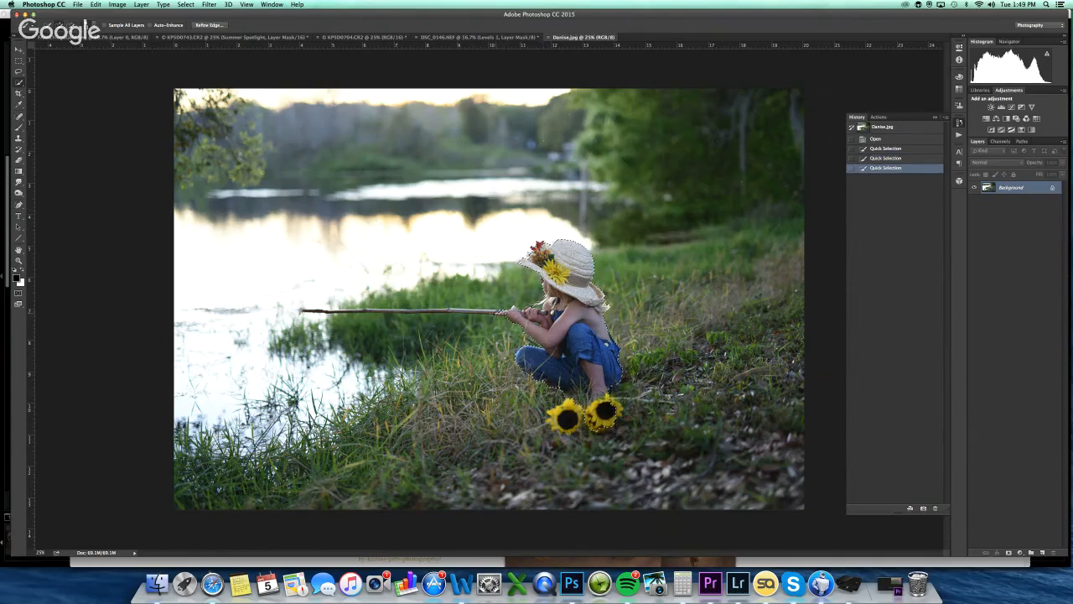
left_click(466, 313, "alt")
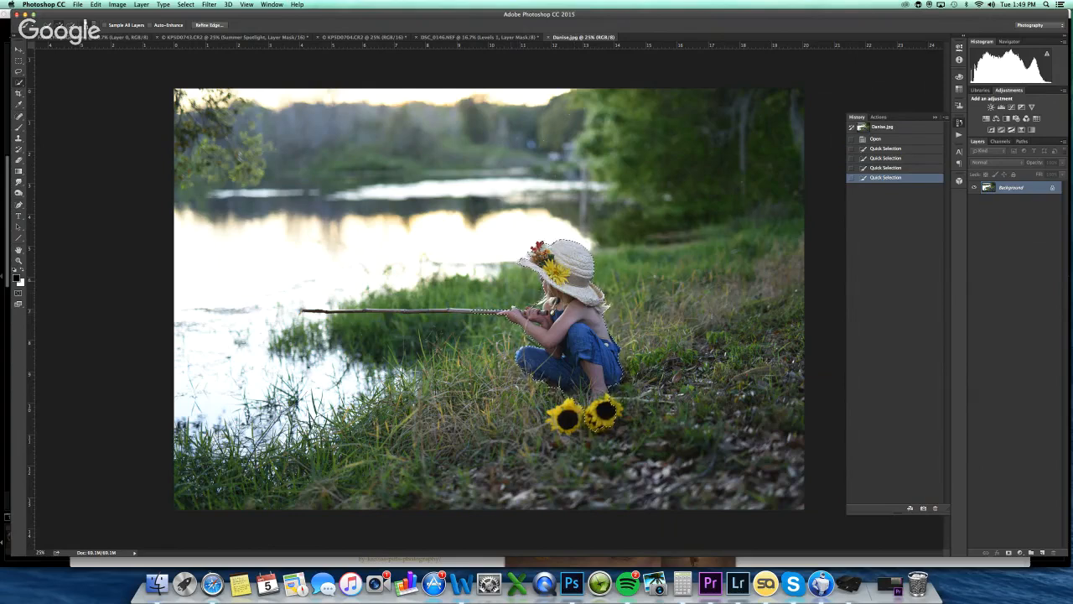
left_click(546, 290)
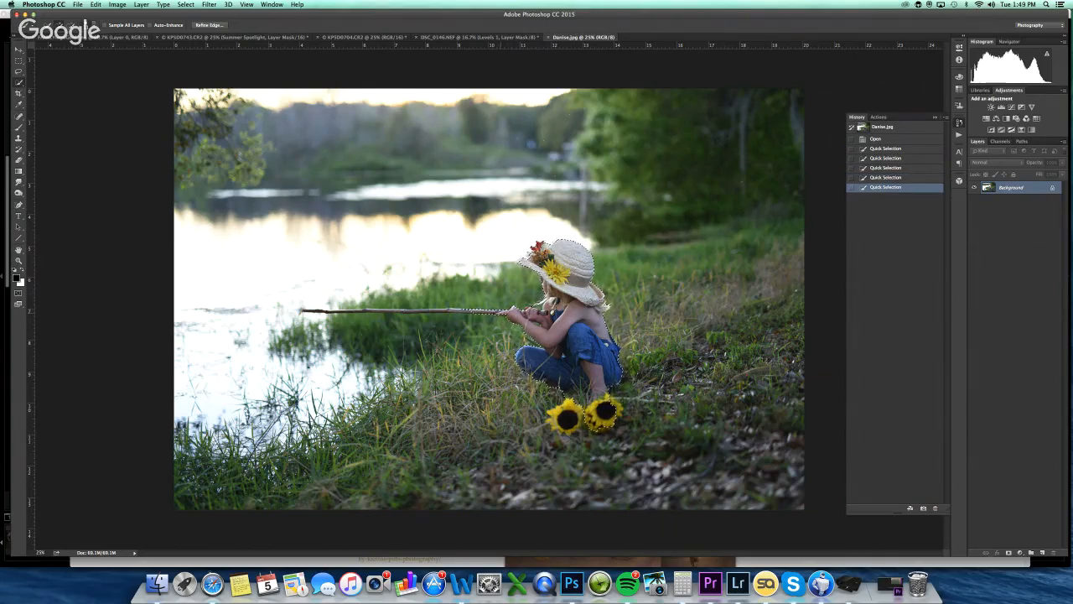
left_click(539, 313)
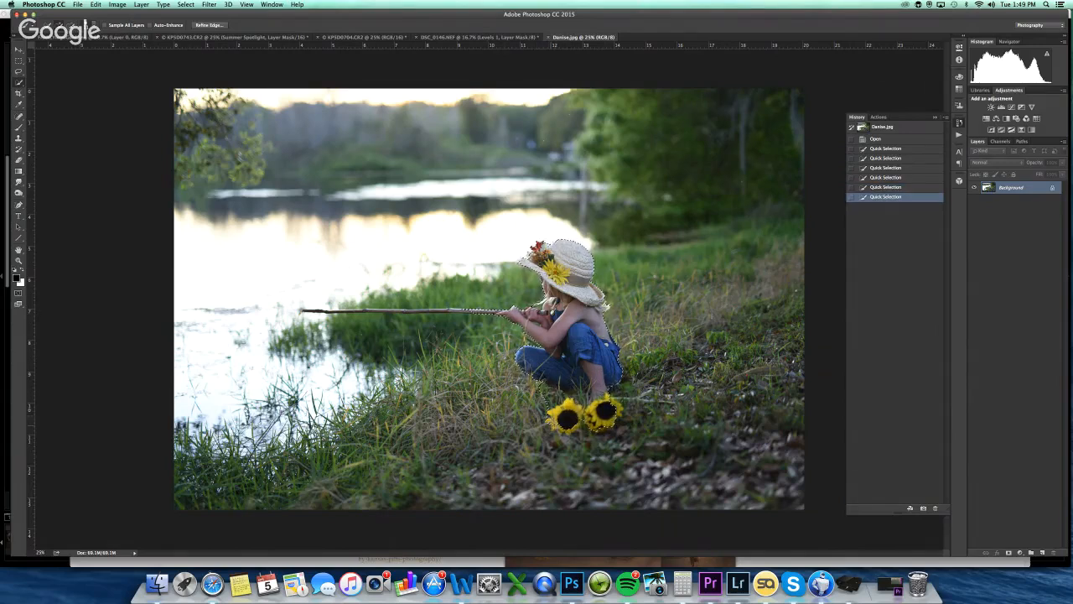
Refine the Quick Selection along the stick in the girl's hands and around the sunflowers at her feet
left_click(466, 311)
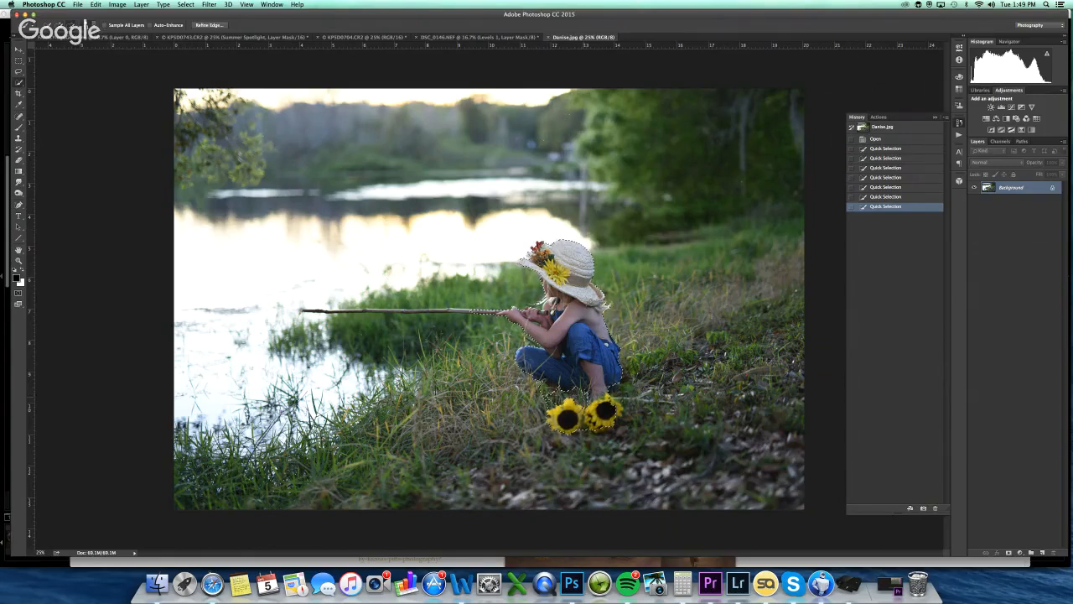
left_click(585, 418)
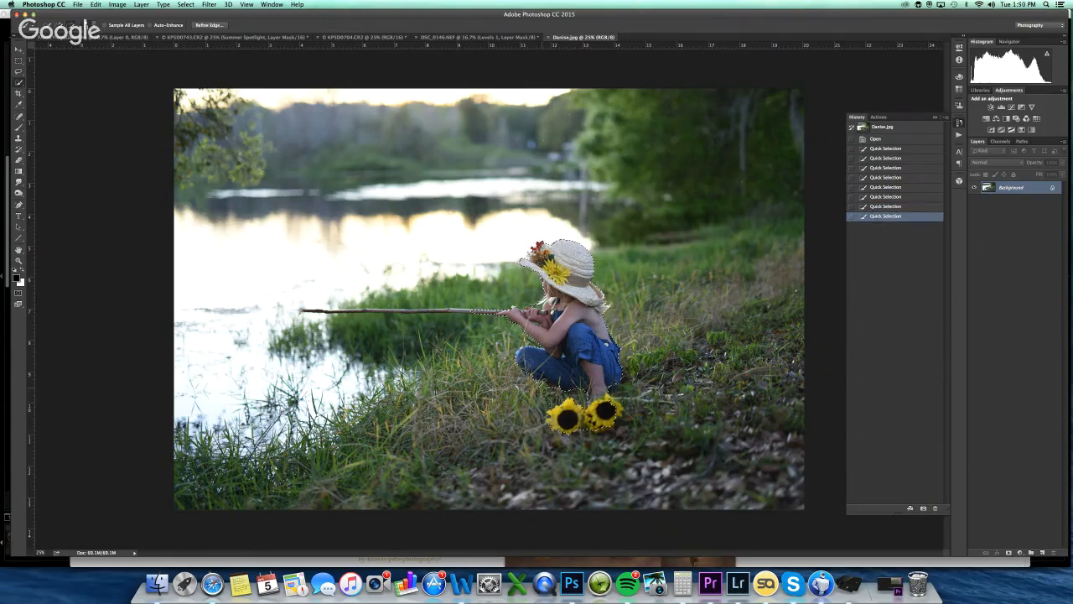
left_click(554, 430)
left_click(555, 430)
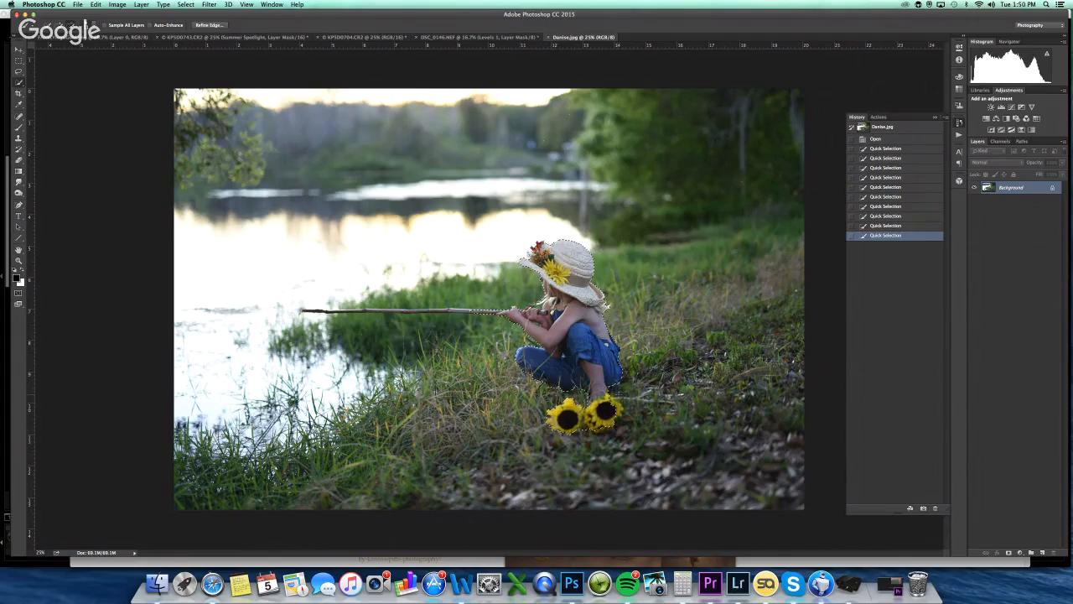
key("ctrl+Up")
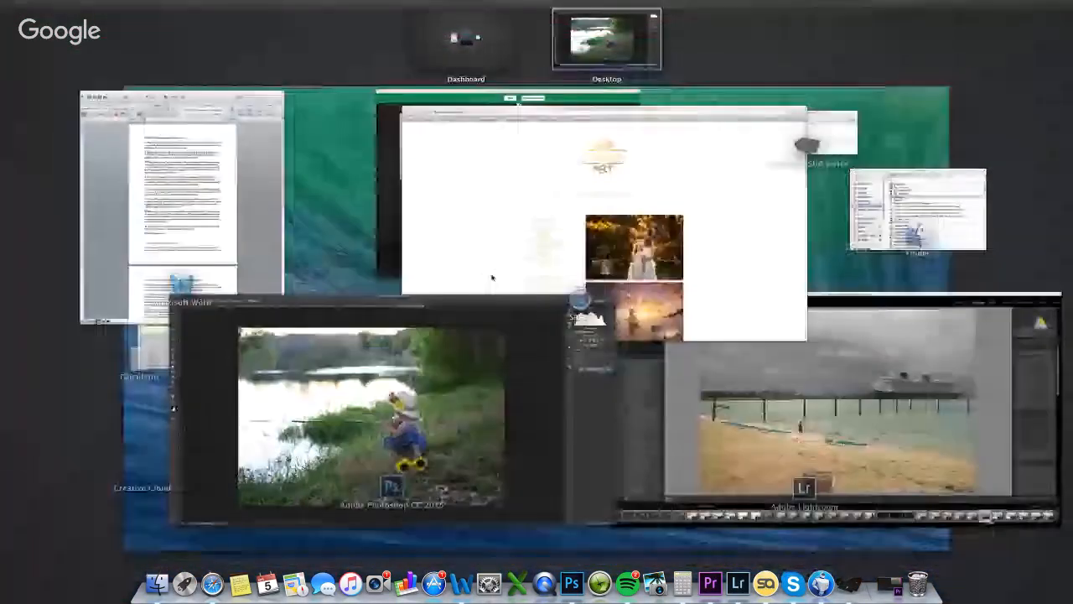
left_click(492, 277)
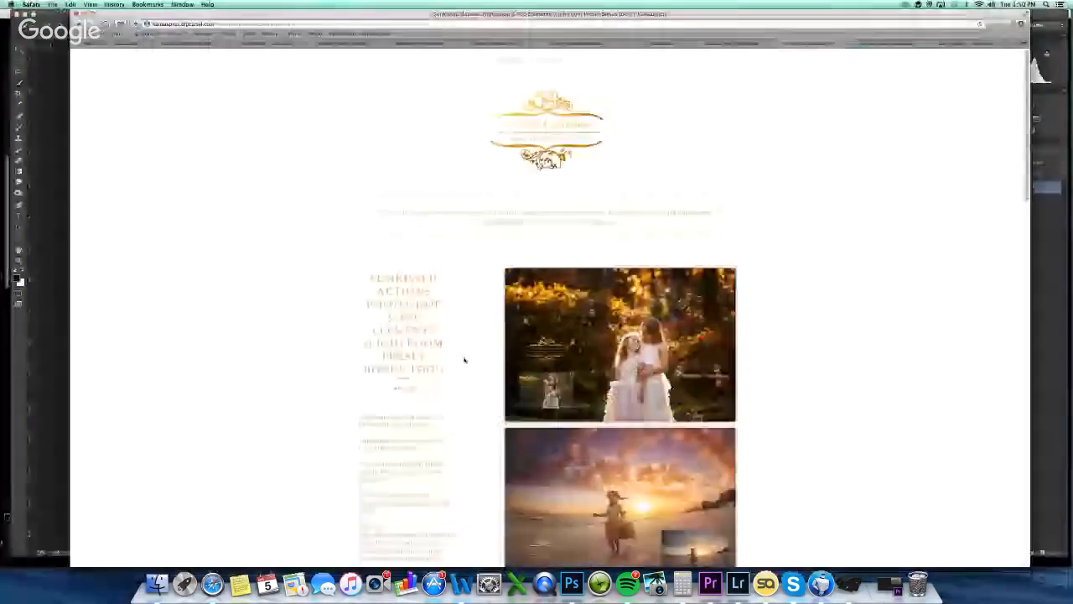
left_click(572, 584)
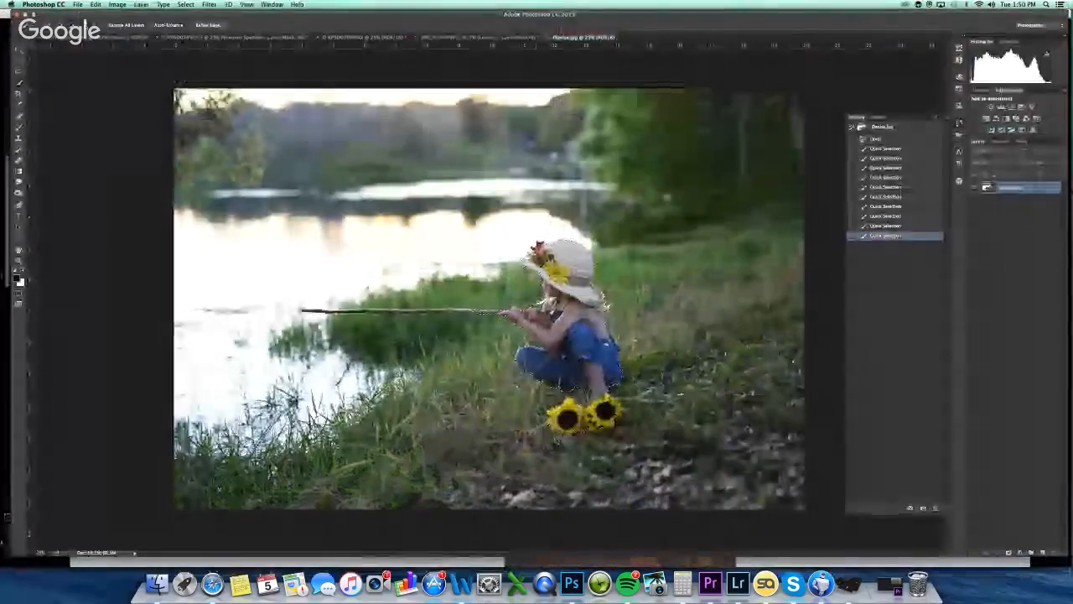
Feather the girl's selection, copy it to a new layer, and check the cutout with the Background layer hidden and shown
key("shift+F6")
key("Return")
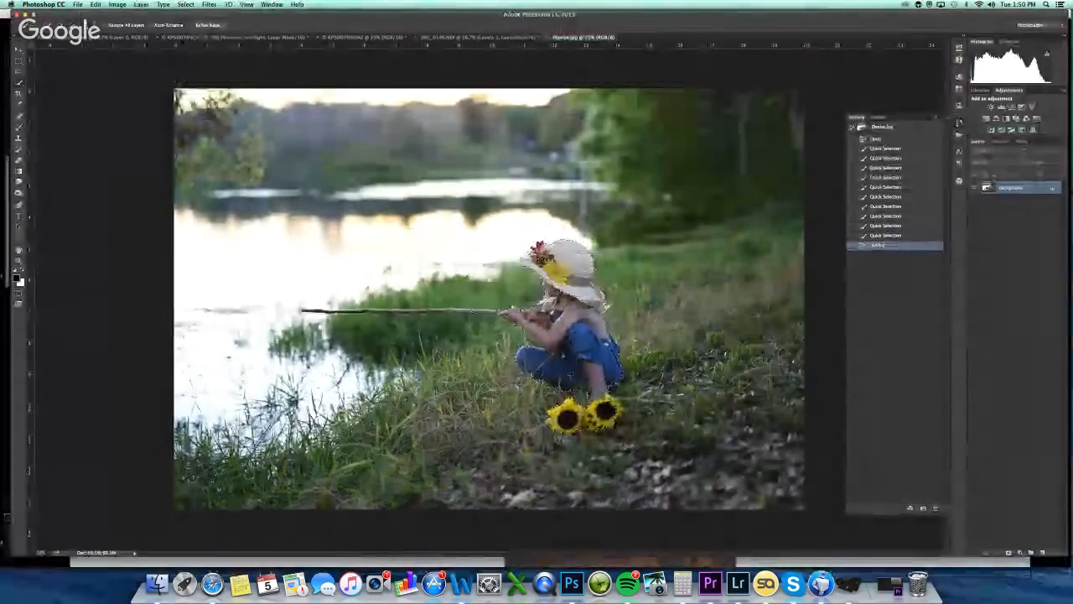
key("ctrl+j")
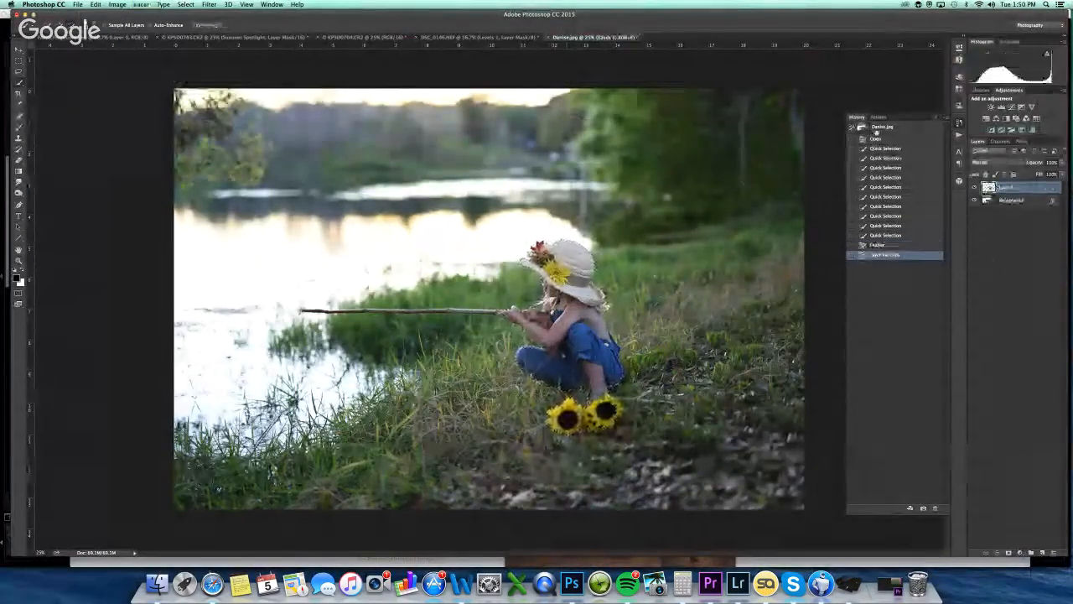
key("alt+F9")
left_click(975, 199)
left_click(975, 200)
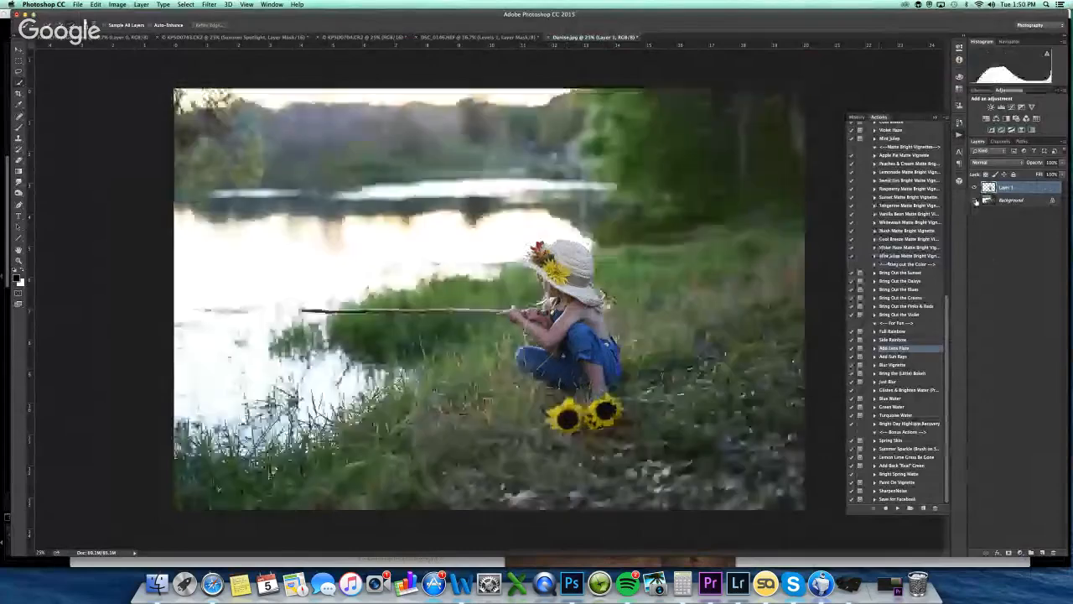
Try the Deep Spring Background action on the Background layer with its mask inverted to white, and remove the resulting group
key("alt+bracketleft")
left_click_drag(949, 300, 947, 128)
left_click(922, 153)
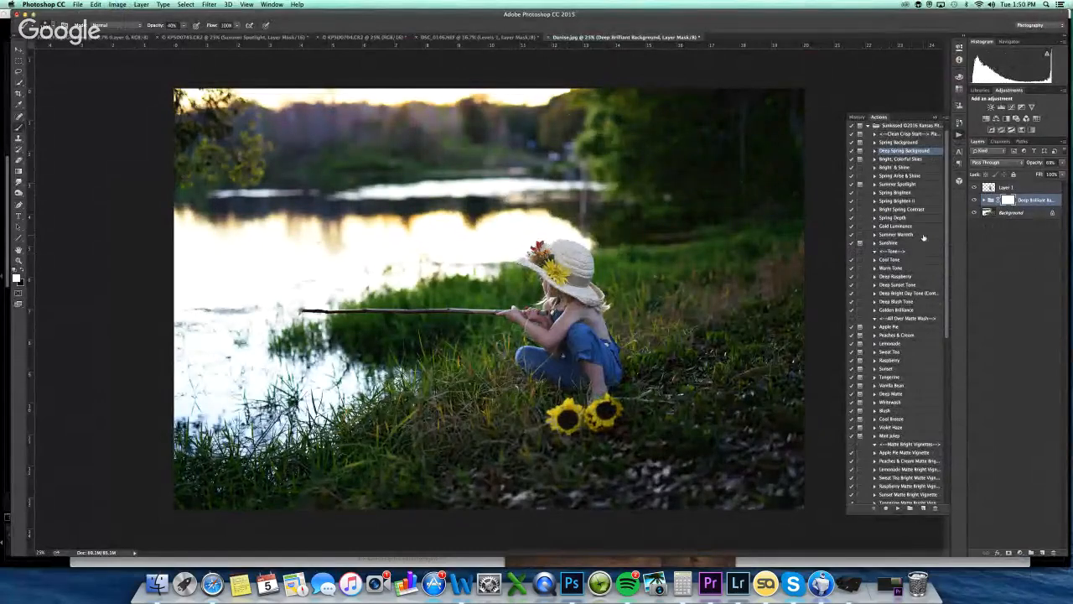
left_click(906, 158)
left_click(918, 151)
left_click(920, 160)
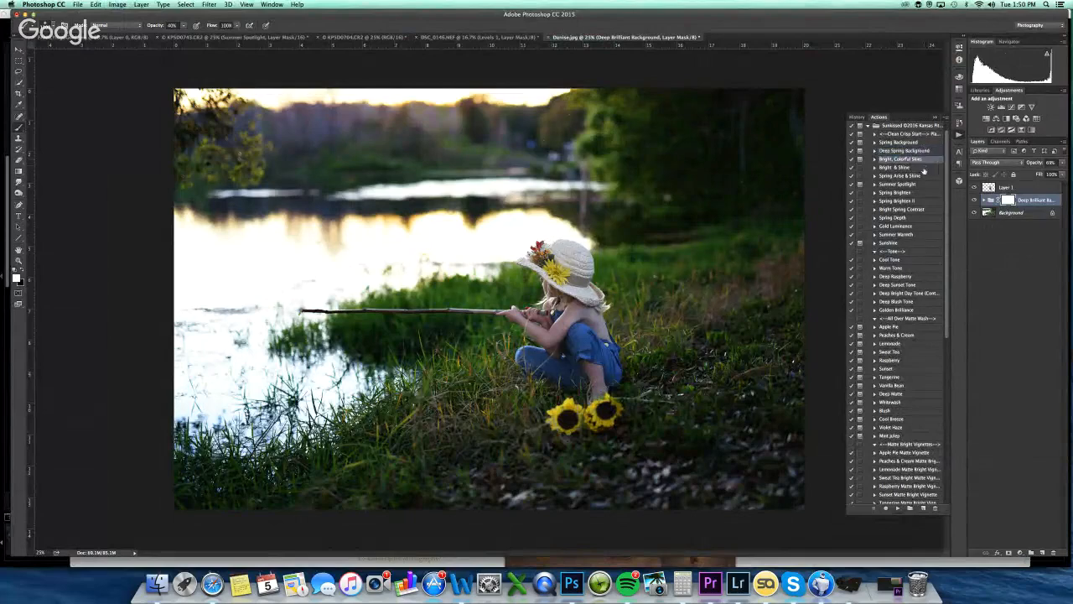
Run the Bright, Colorful Skies action beneath the girl's layer, delete its group, run it again, and invert its mask
left_click(898, 508)
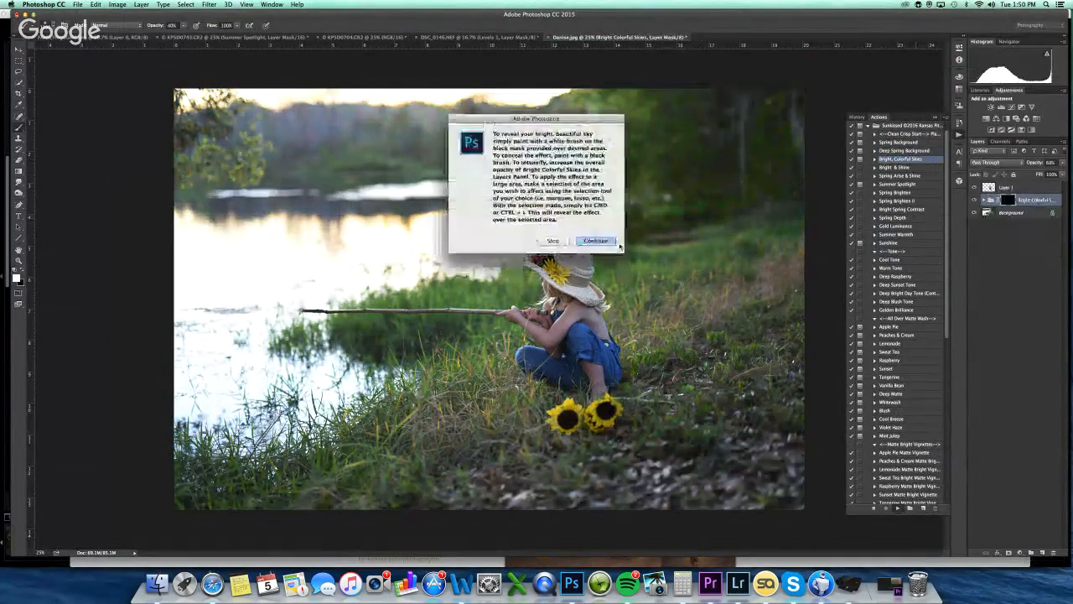
left_click(597, 241)
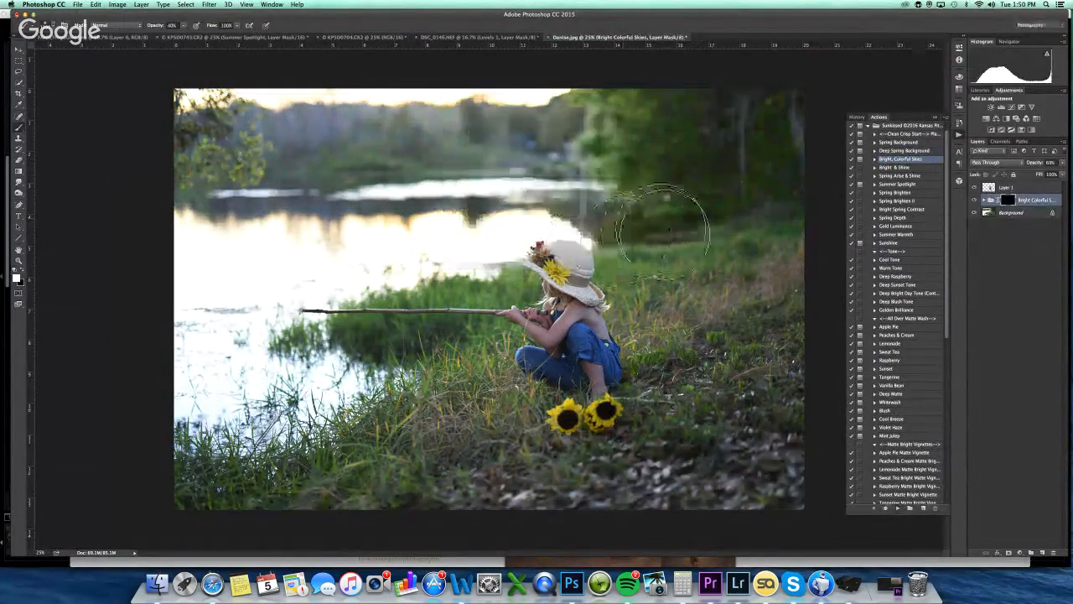
key("Delete")
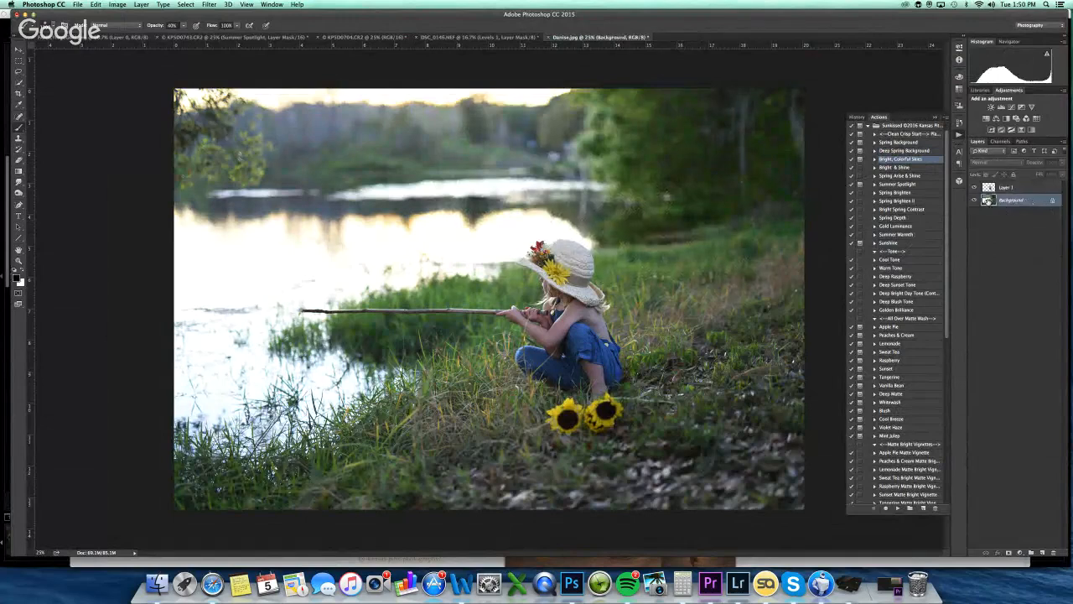
left_click(898, 508)
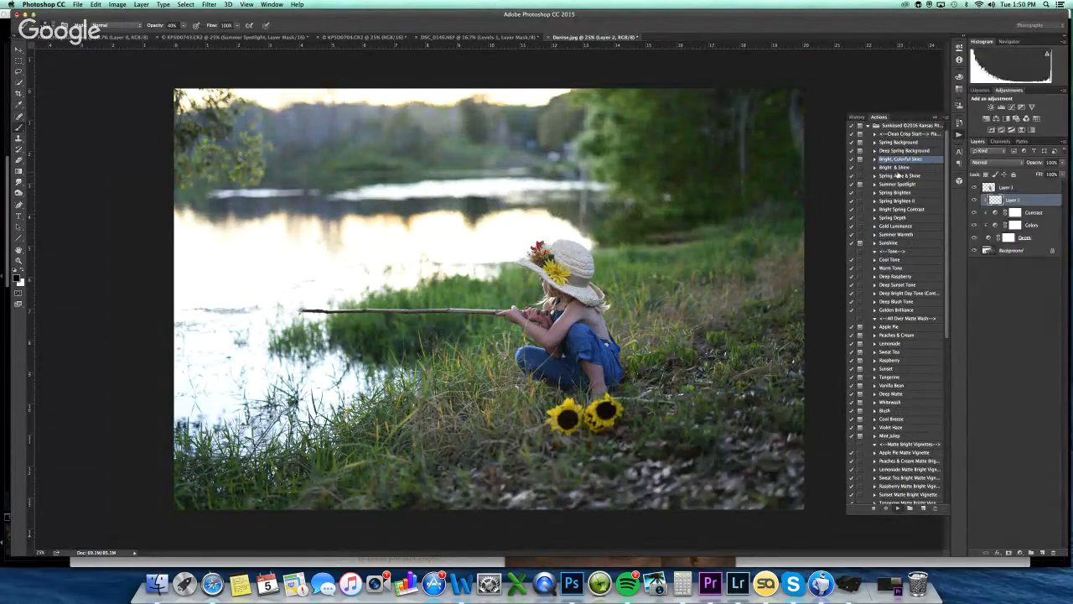
key("Return")
key("super+i")
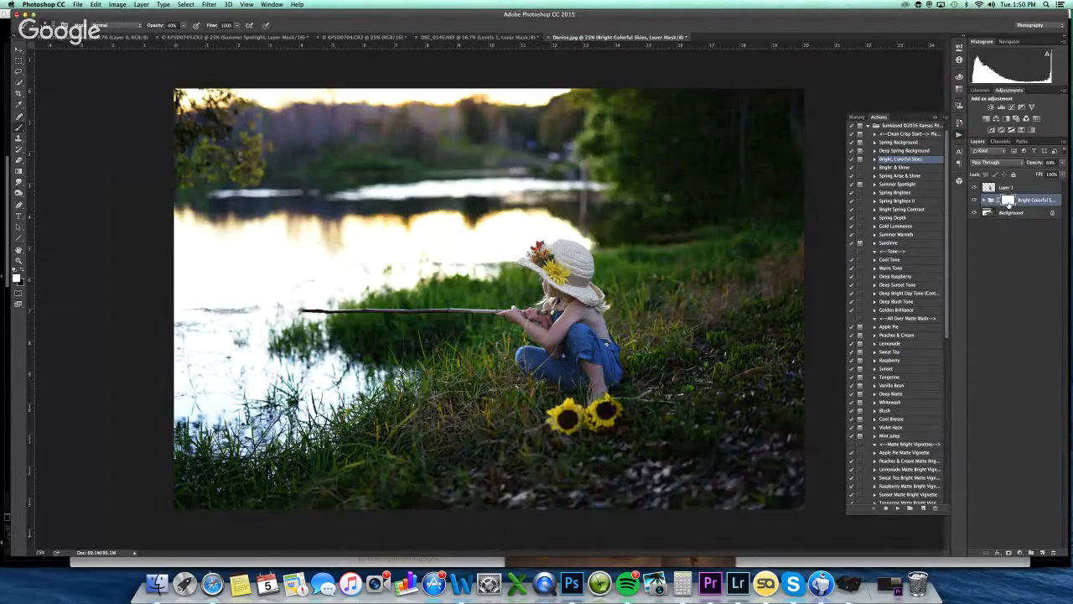
Run the Deep Spring Background action directly above the Background layer and invert its mask to reveal the effect everywhere
left_click(1013, 213)
left_click(914, 151)
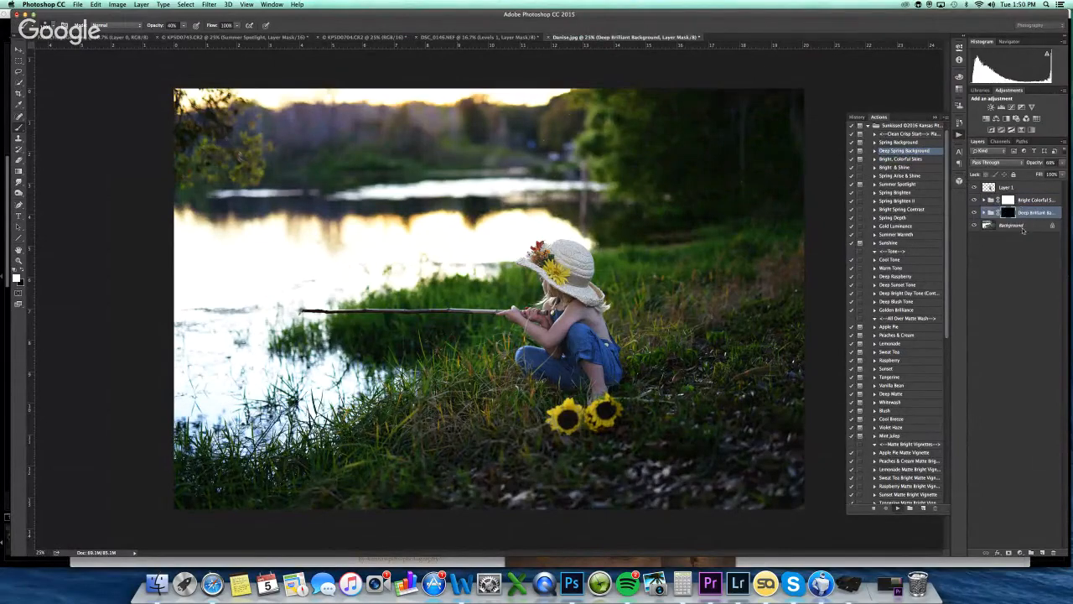
key("Return")
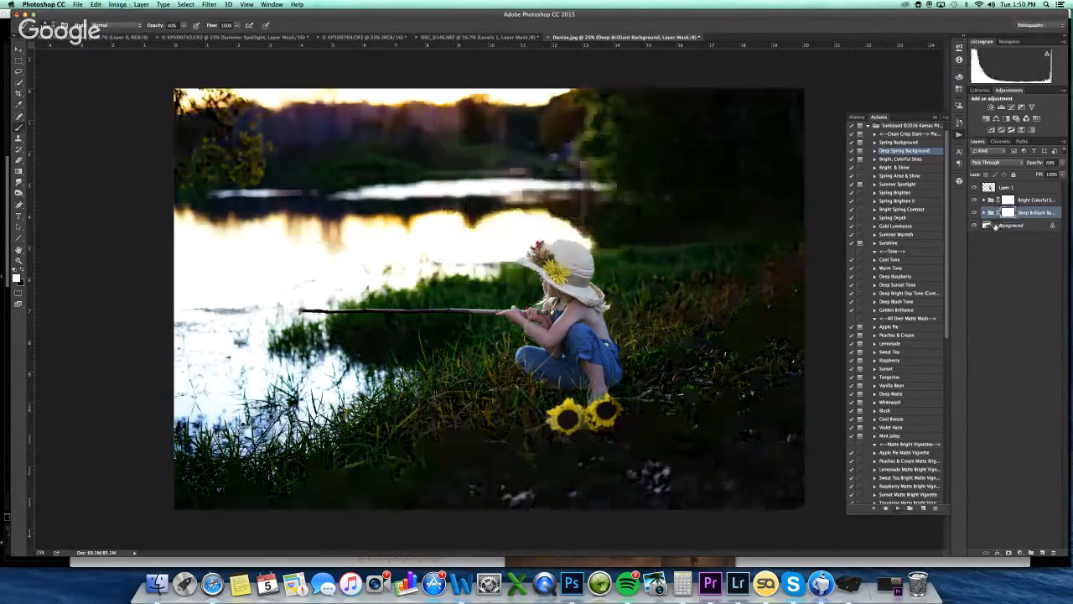
Compare the Bright Colorful Skies and Deep Brilliant Background groups by toggling their visibility, and delete the Bright Colorful Skies group
left_click(974, 212)
left_click(975, 200)
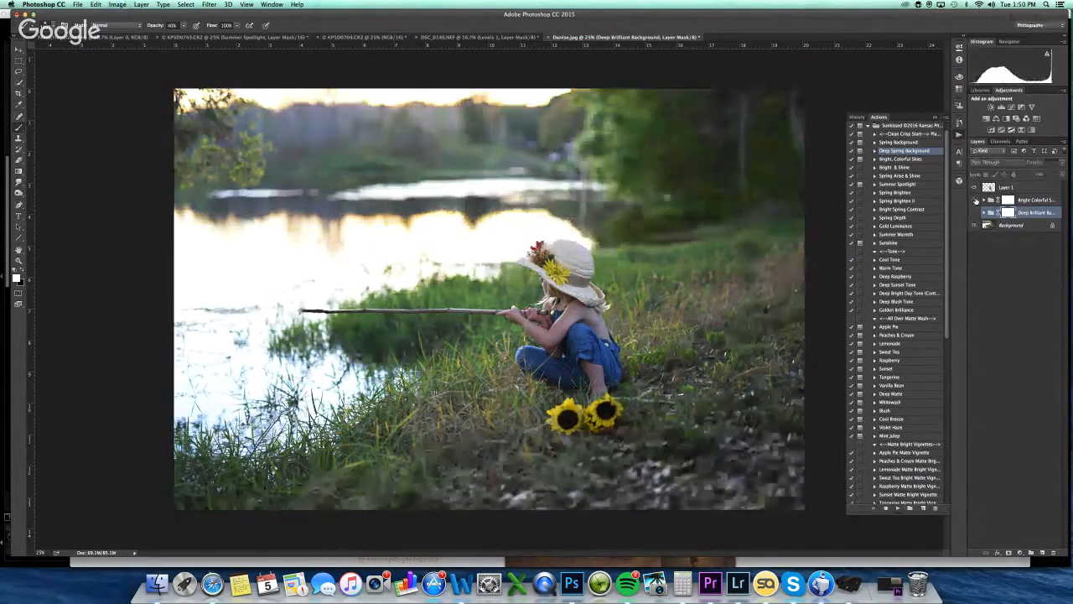
left_click(974, 211)
left_click(974, 212)
left_click(975, 214)
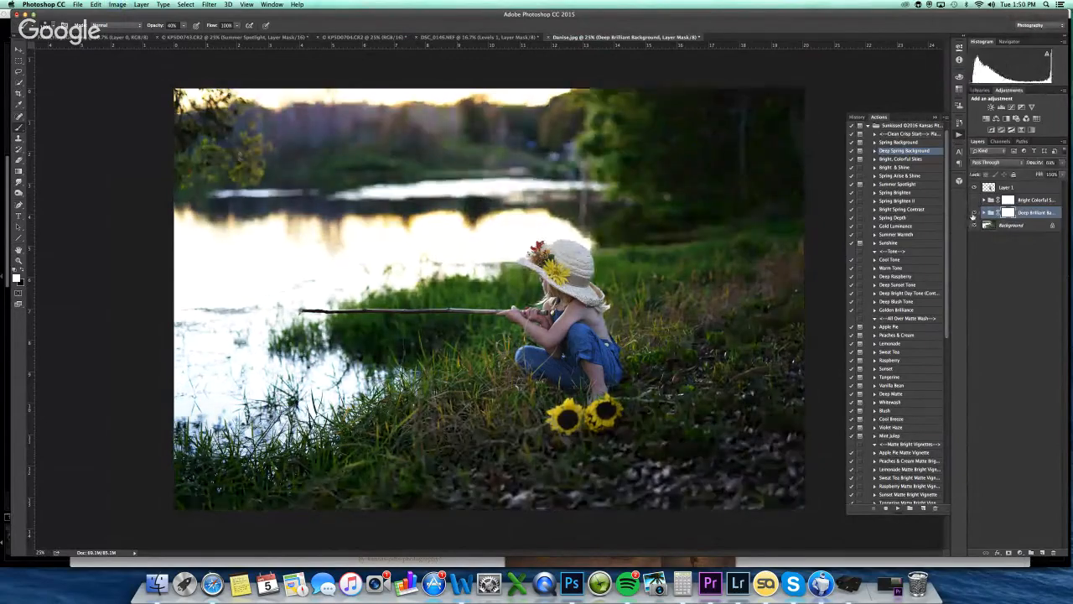
left_click(1040, 201)
key("BackSpace")
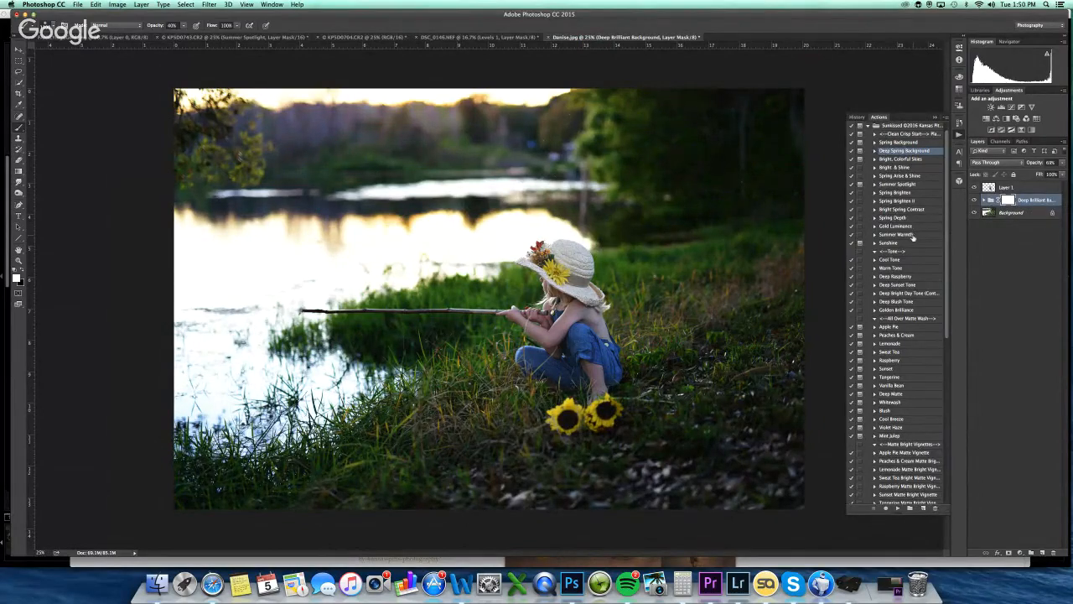
Run the Warm Tone action above the Deep Brilliant Background group, set its opacity to 100%, and duplicate the Warm Tone layer
left_click(907, 263)
double_click(911, 269, "super")
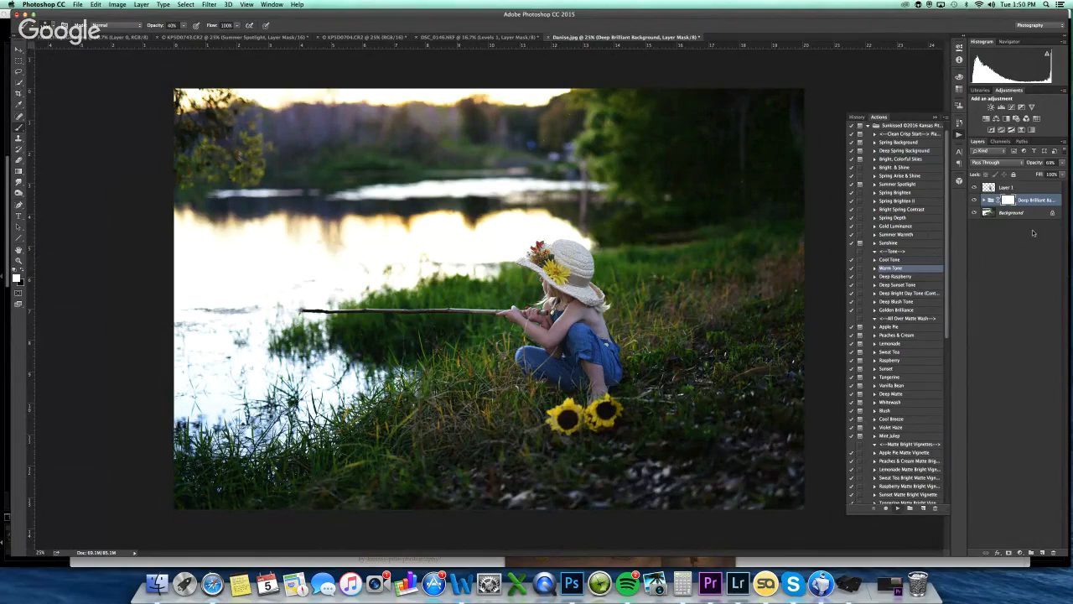
left_click(1065, 163)
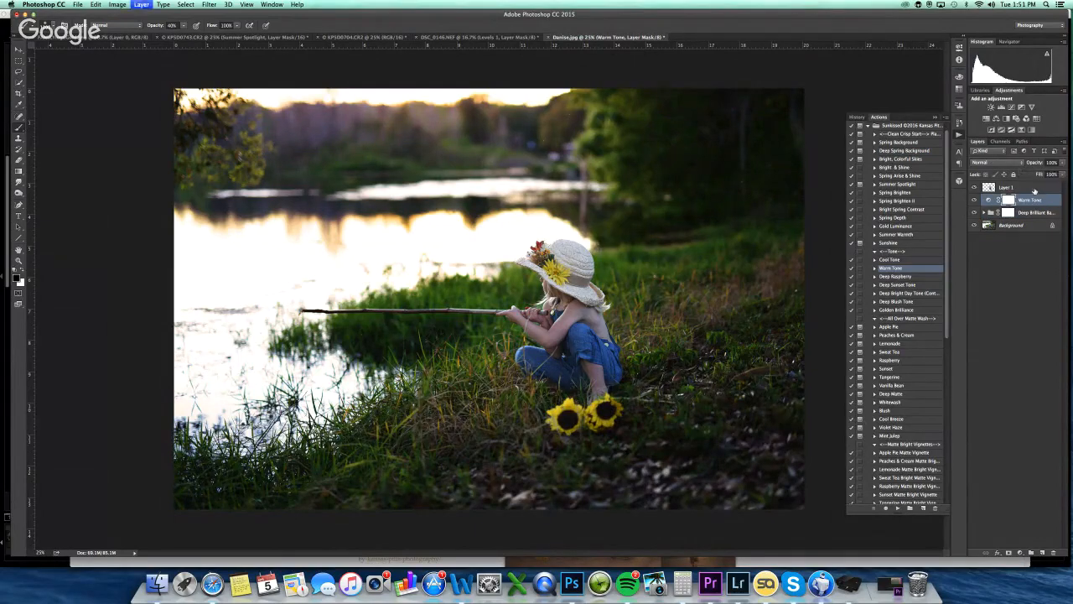
key("ctrl+j")
Try the Deep Raspberry tone action on the photo and delete its layer
left_click(909, 277)
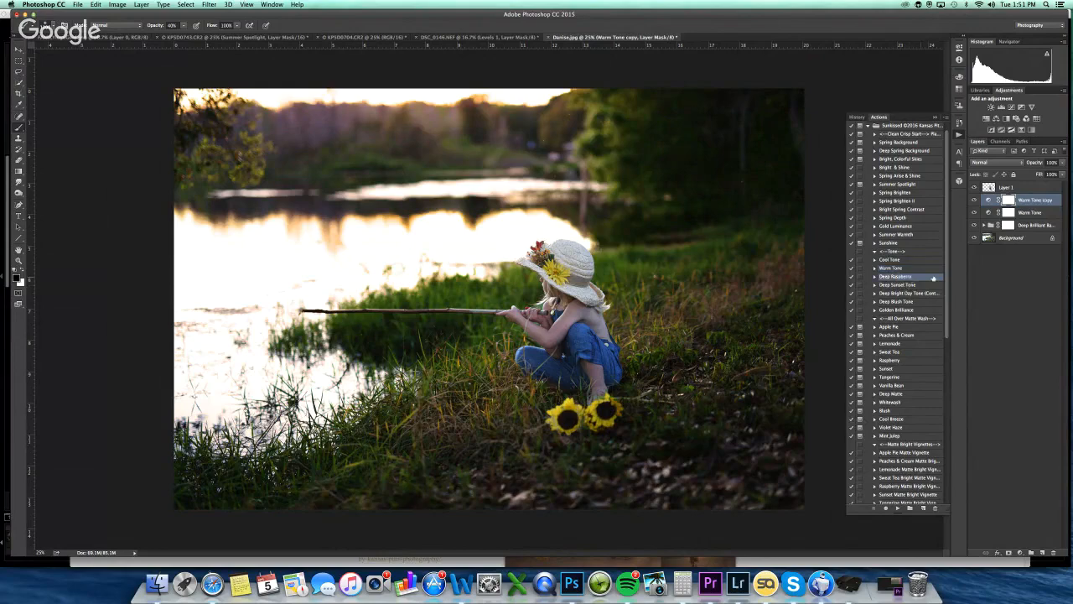
key("ctrl+j")
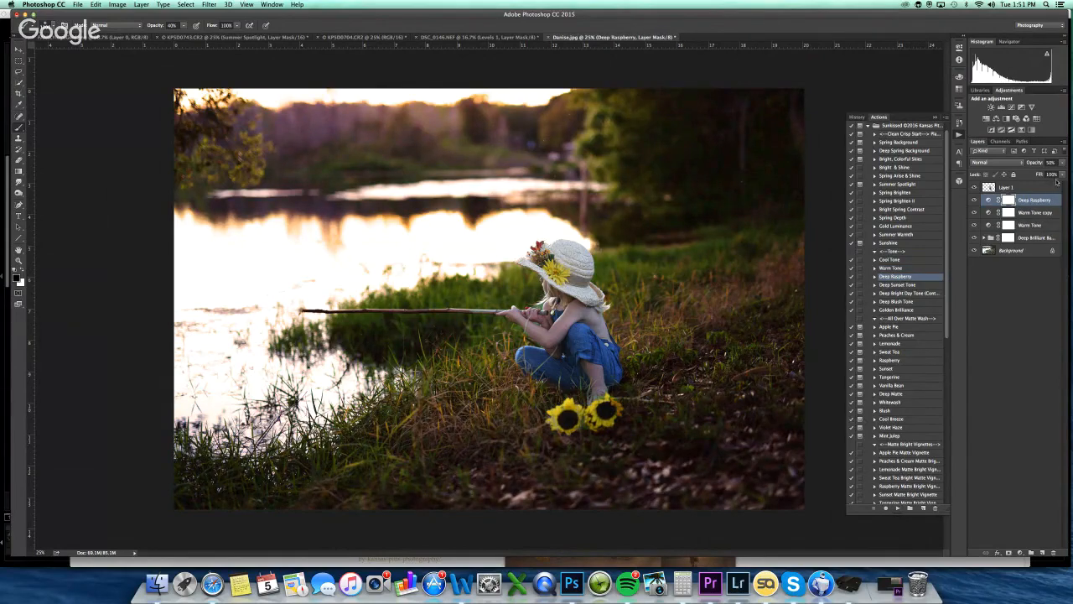
key("Delete")
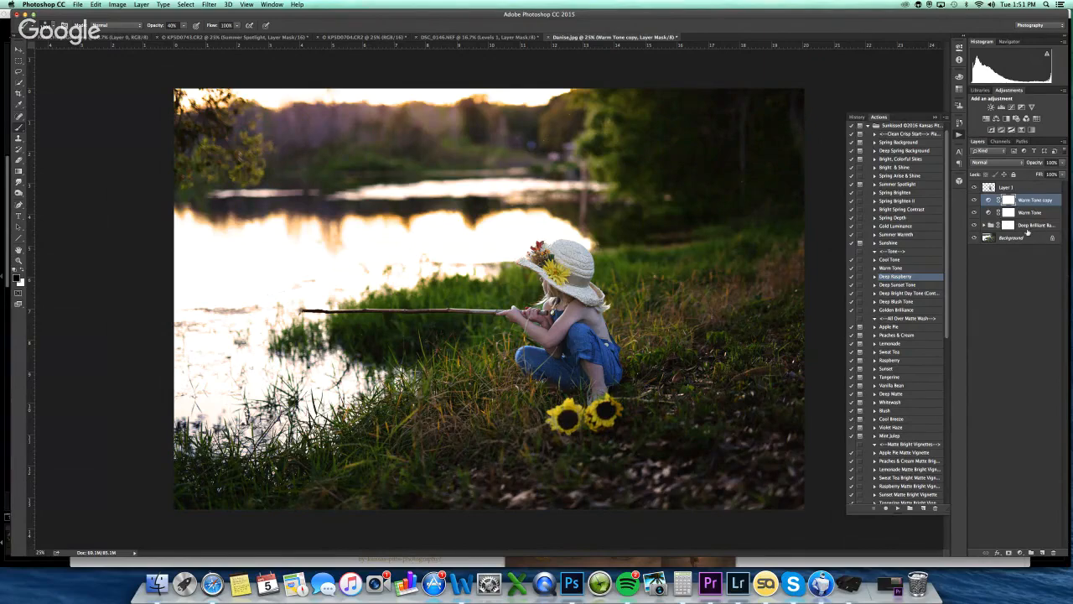
Set the Deep Brilliant Background group's opacity to 88% and merge all visible layers
left_click(1033, 227)
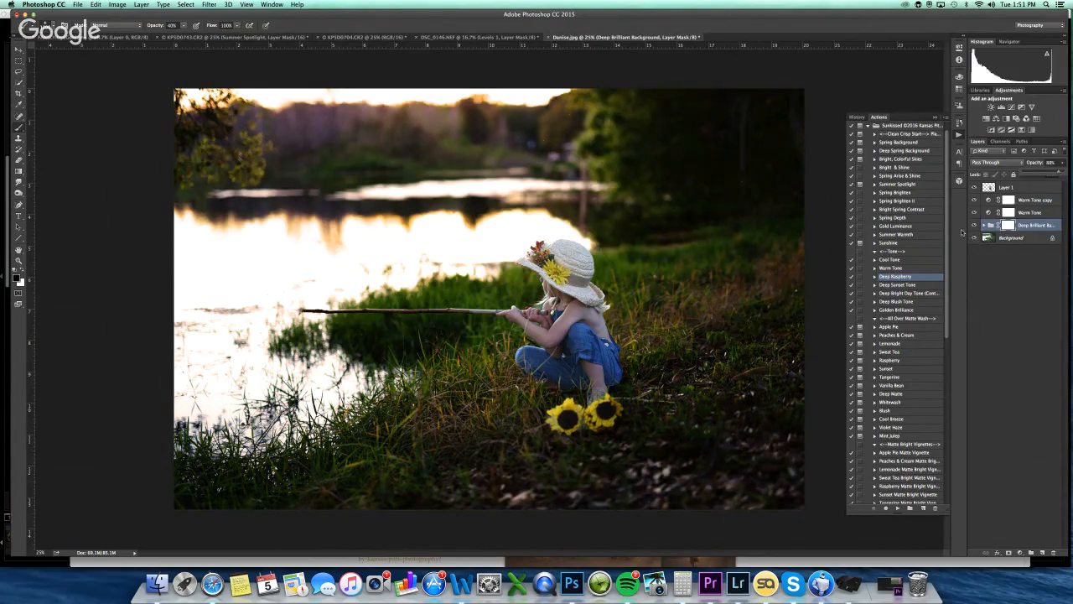
key("shift+super+e")
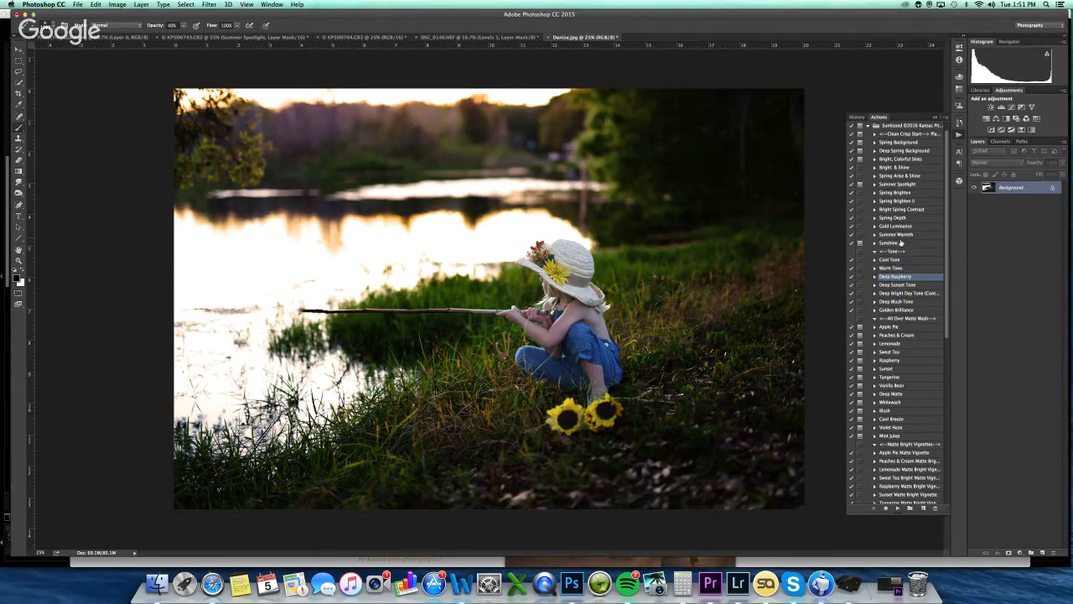
Run the Sunshine action on the merged photo and merge its layer down into the Background
left_click(896, 243)
double_click(897, 245, "super")
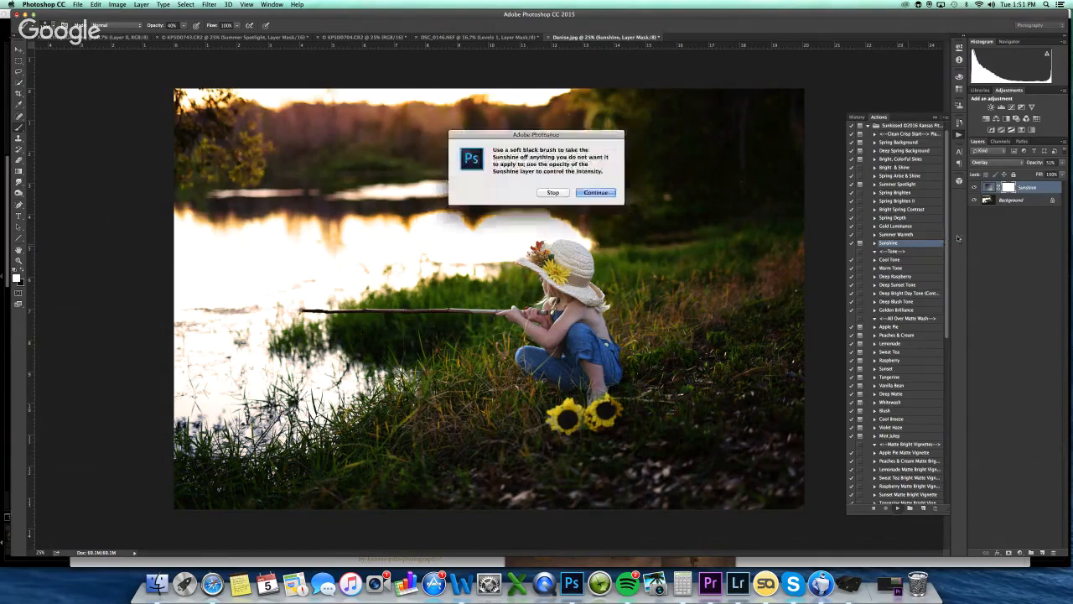
key("Return")
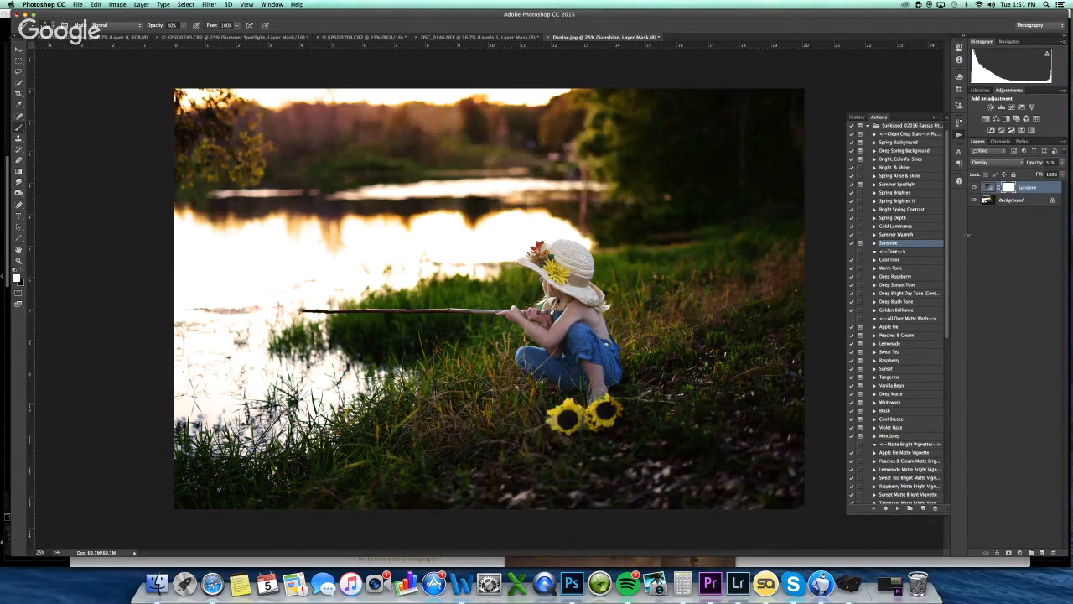
key("super+e")
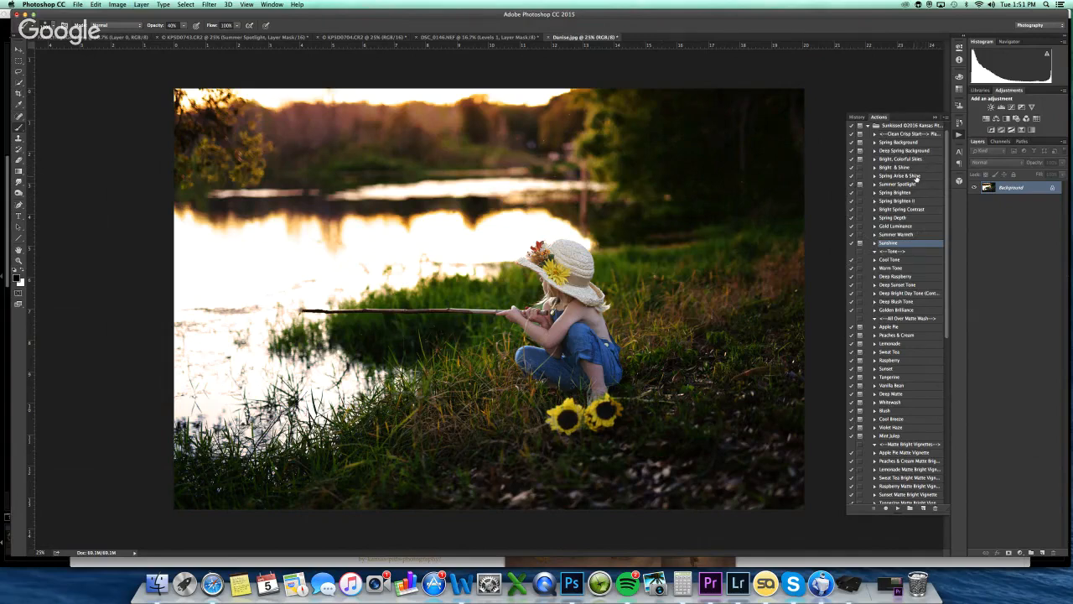
Run the Spring Arise & Shine action followed by the Summer Spotlight action on the photo
left_click(922, 176)
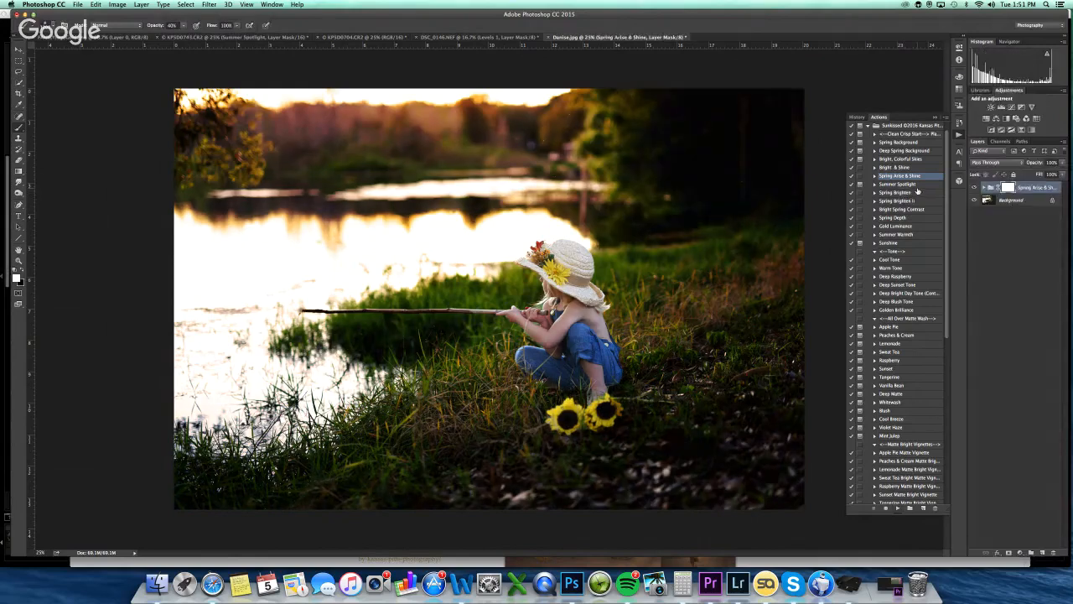
left_click(918, 184)
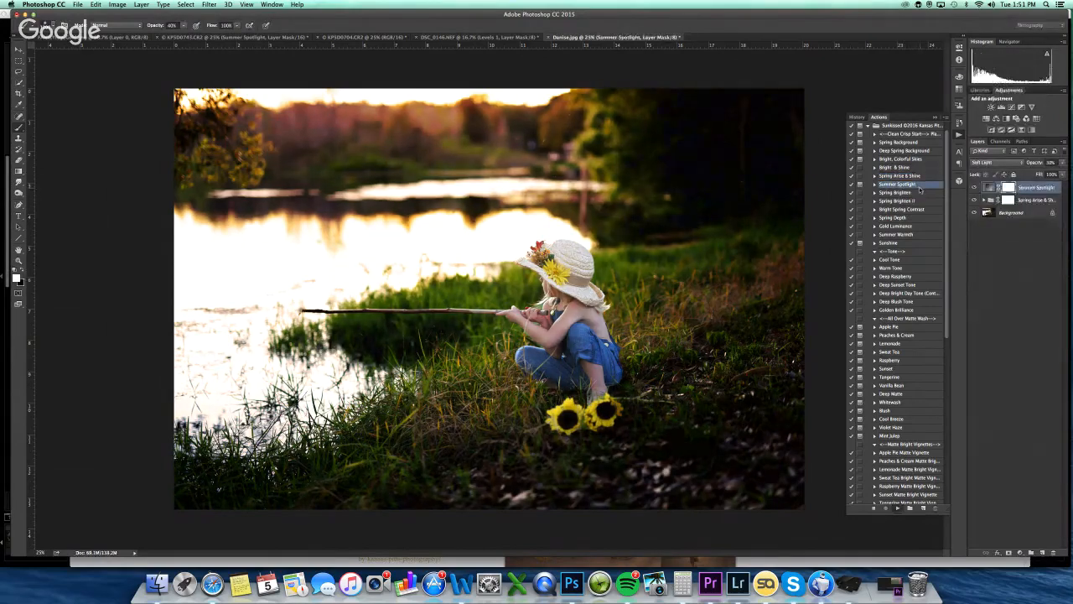
left_click(598, 198)
Run the Warm Tone action, adjust its layer's opacity, compare it on and off, and merge all visible layers
left_click(905, 268)
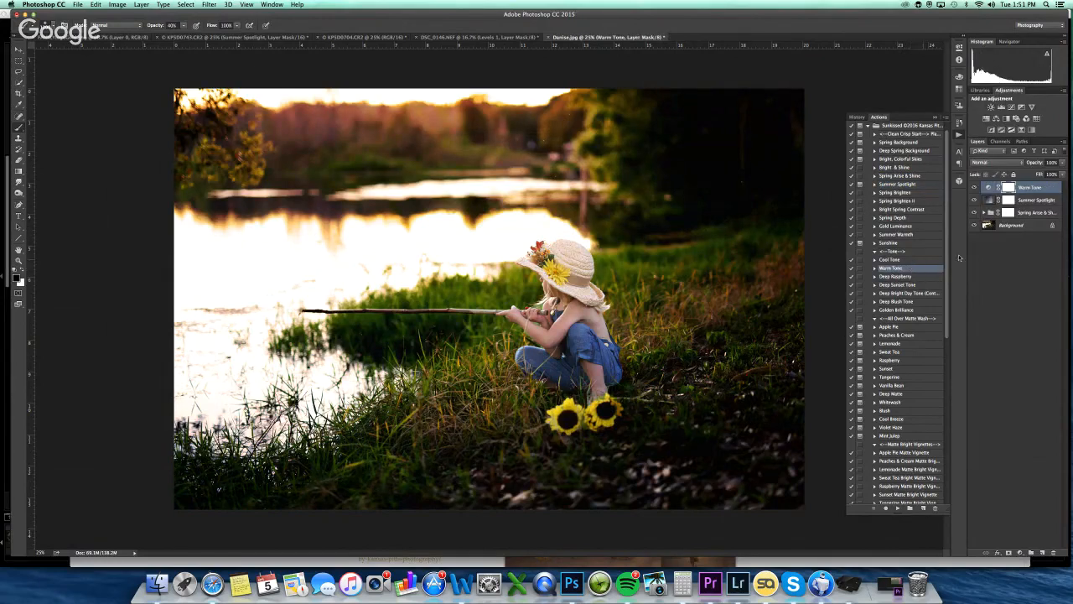
left_click_drag(1063, 163, 1045, 172)
left_click(975, 187)
left_click(978, 187)
key("super+shift+e")
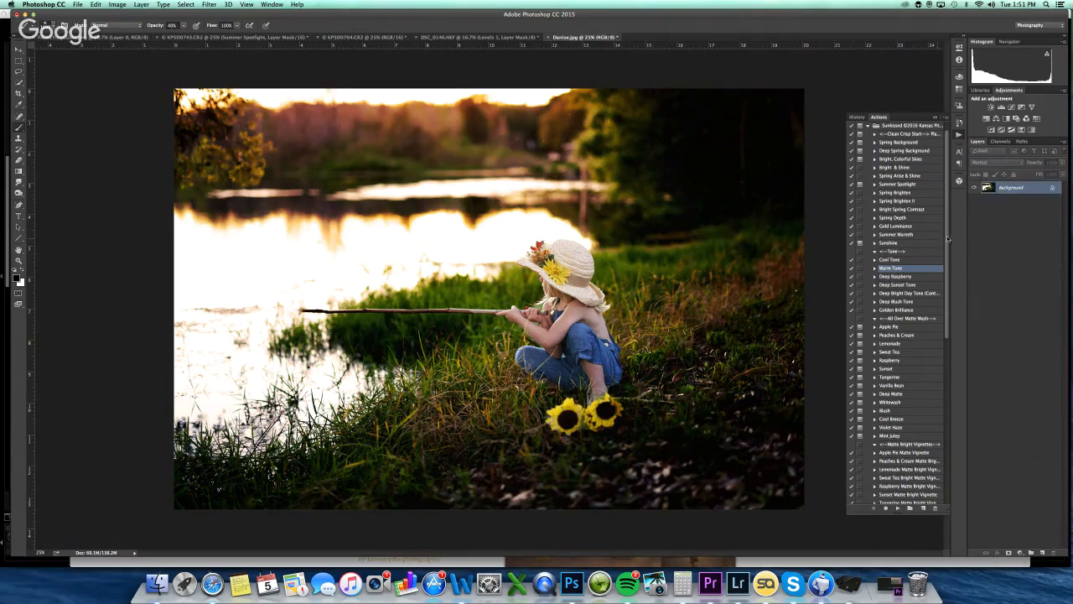
Run the Summer Warmth action on the photo and merge its layer down into the Background
left_click(905, 227)
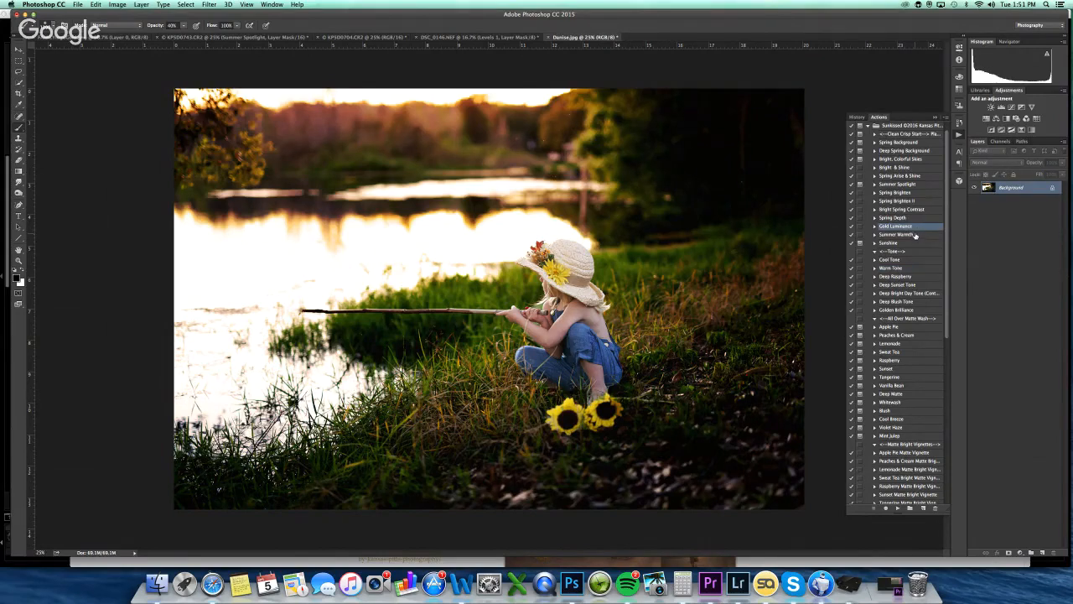
left_click(916, 235)
double_click(929, 235, "super")
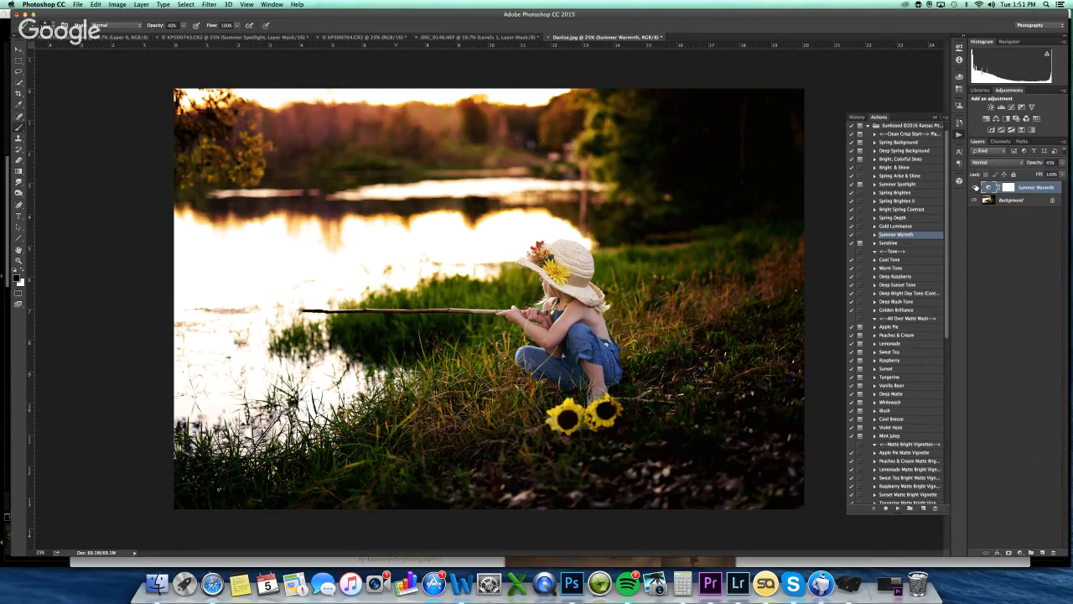
left_click(1061, 162)
key("super+e")
Run the Apple Pie action from the All Over Matte Wash group and hide its layer
left_click_drag(948, 231, 909, 280)
left_click(920, 236)
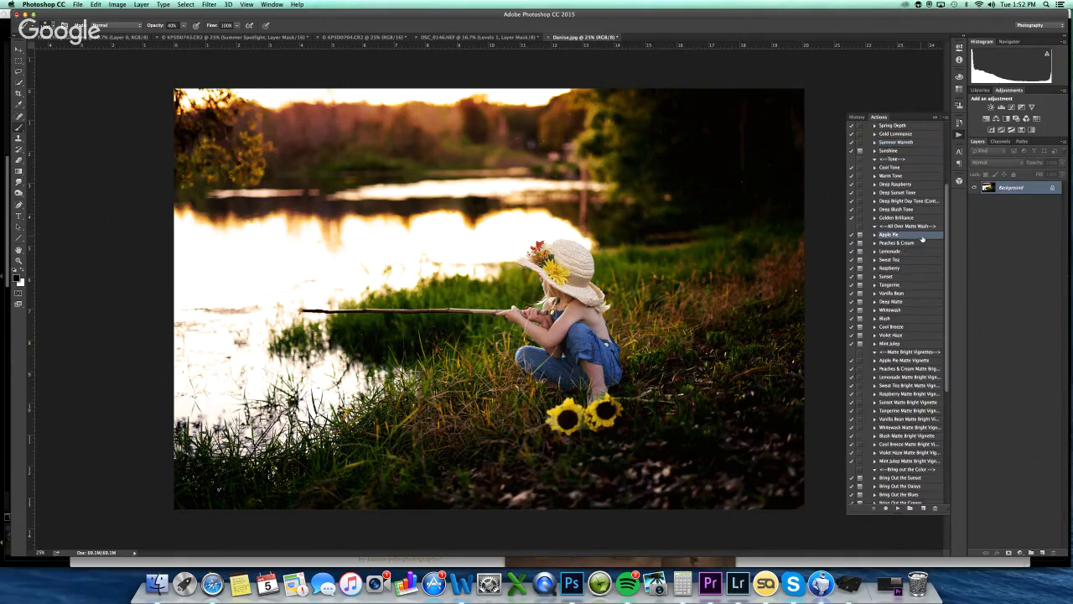
double_click(922, 239, "super")
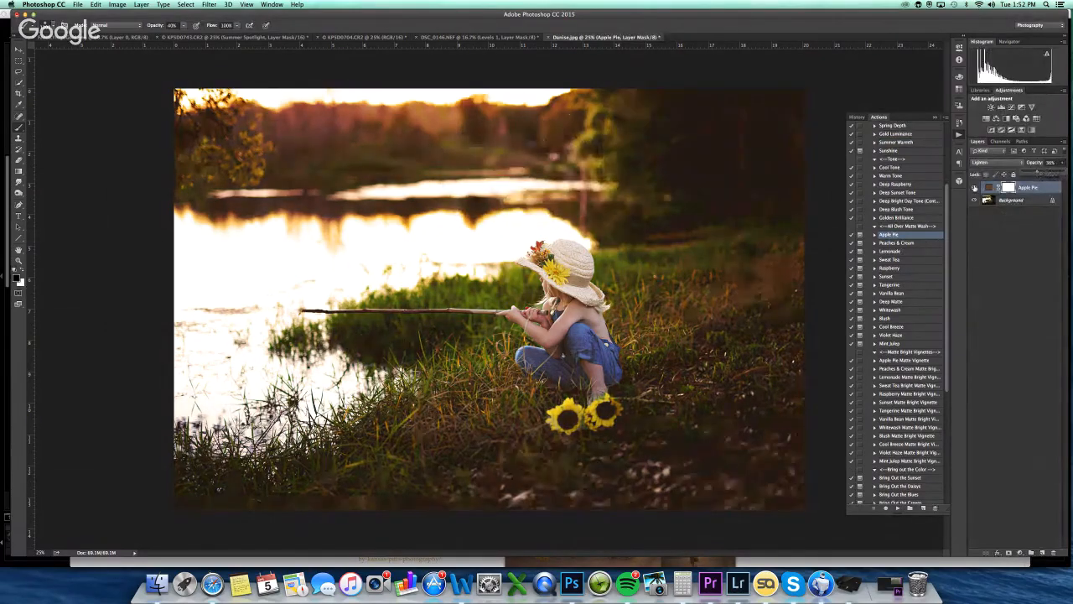
scroll(951, 266, "down", 5)
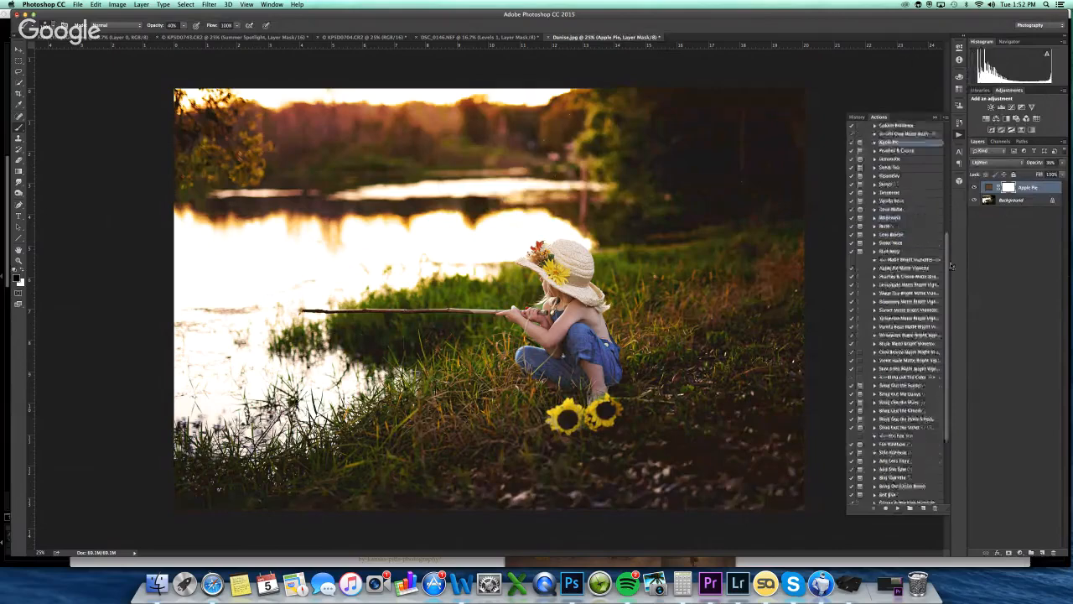
scroll(951, 265, "up", 1)
left_click(975, 187)
Try the Apple Pie Matte Vignette action, compare its layer on and off, and delete that layer
left_click(923, 275)
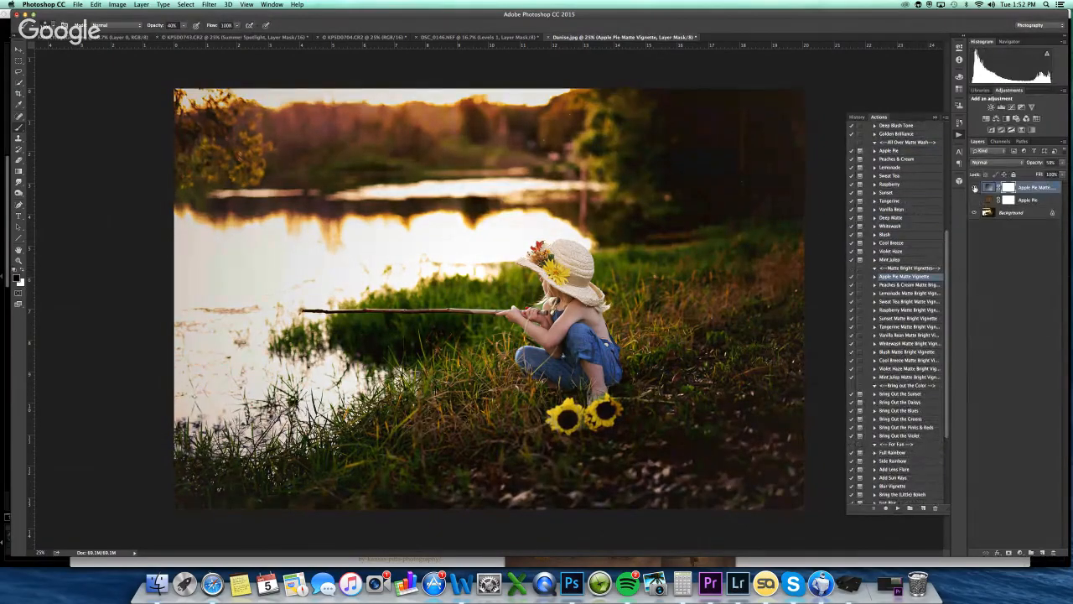
left_click(975, 189)
left_click(974, 188)
key("Delete")
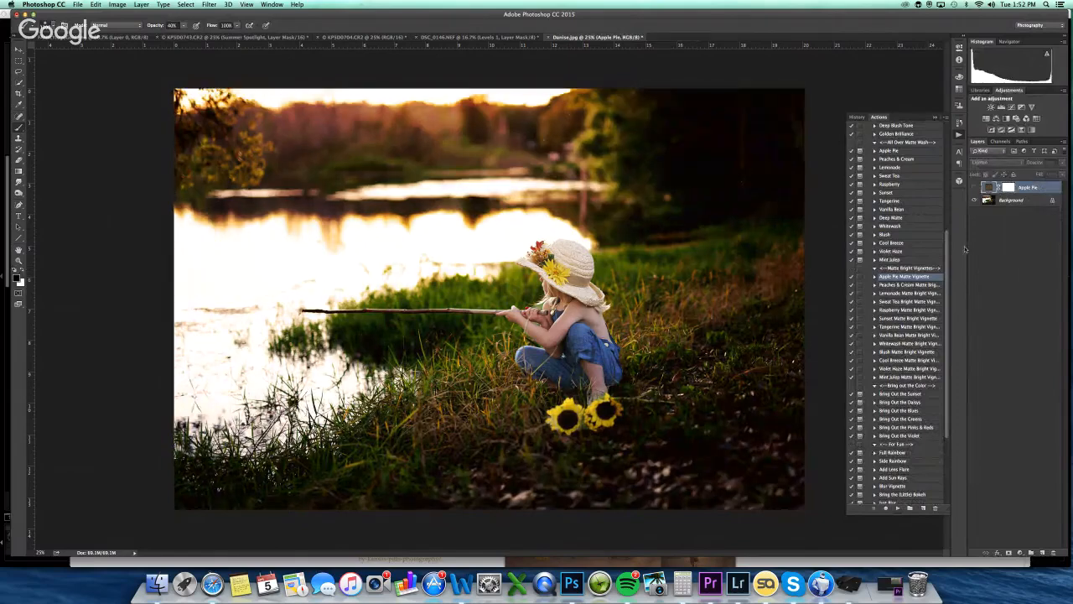
Look through the Bring out the Color actions and run the Bright Spring Matte action from the Bonus Actions
scroll(935, 311, "down", 3)
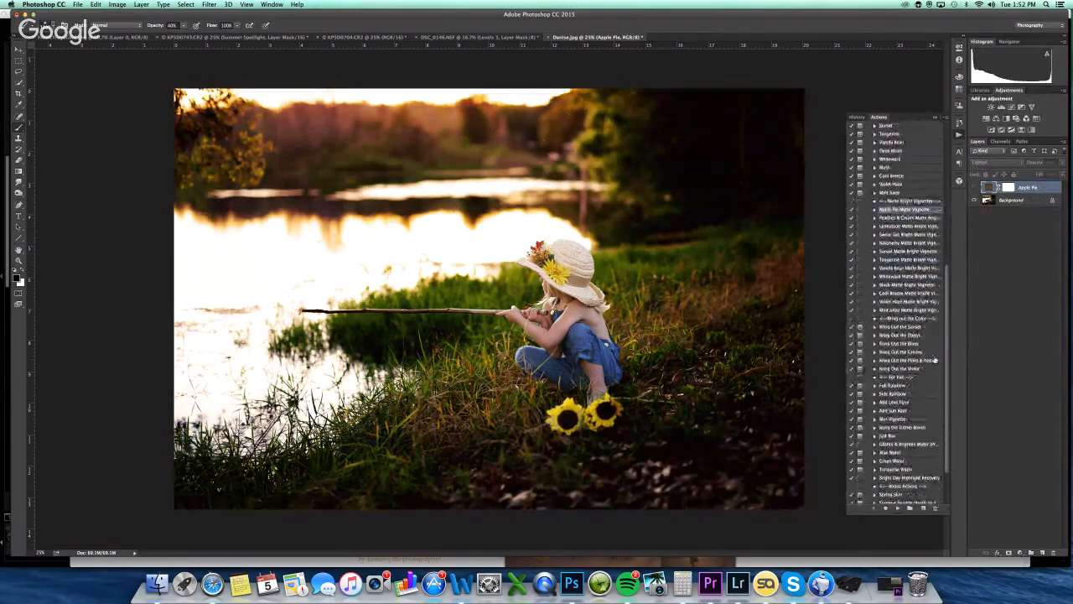
left_click(926, 331)
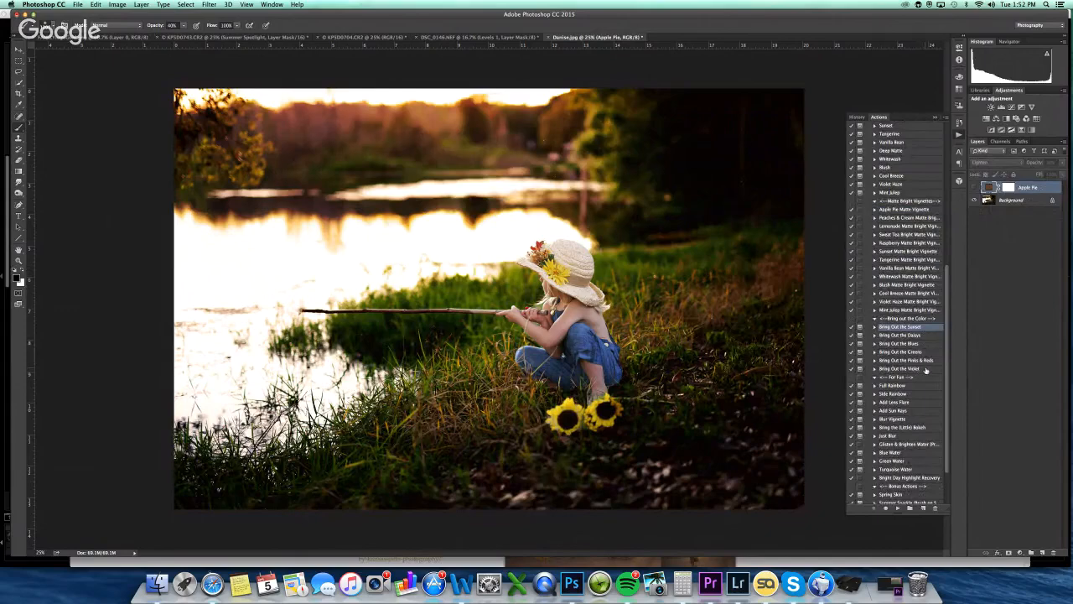
left_click(921, 335)
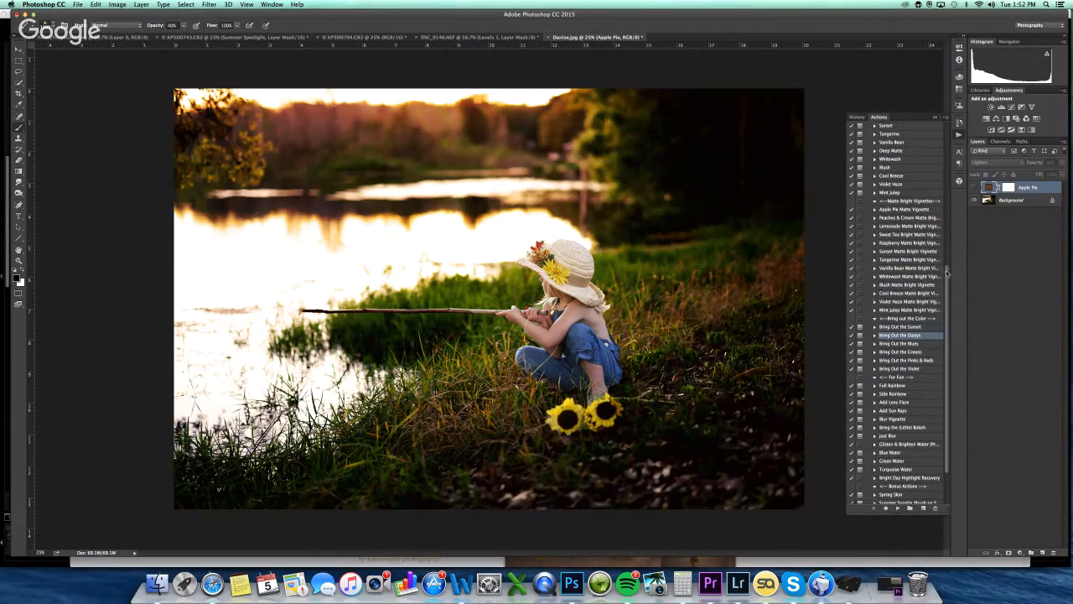
scroll(946, 270, "down", 3)
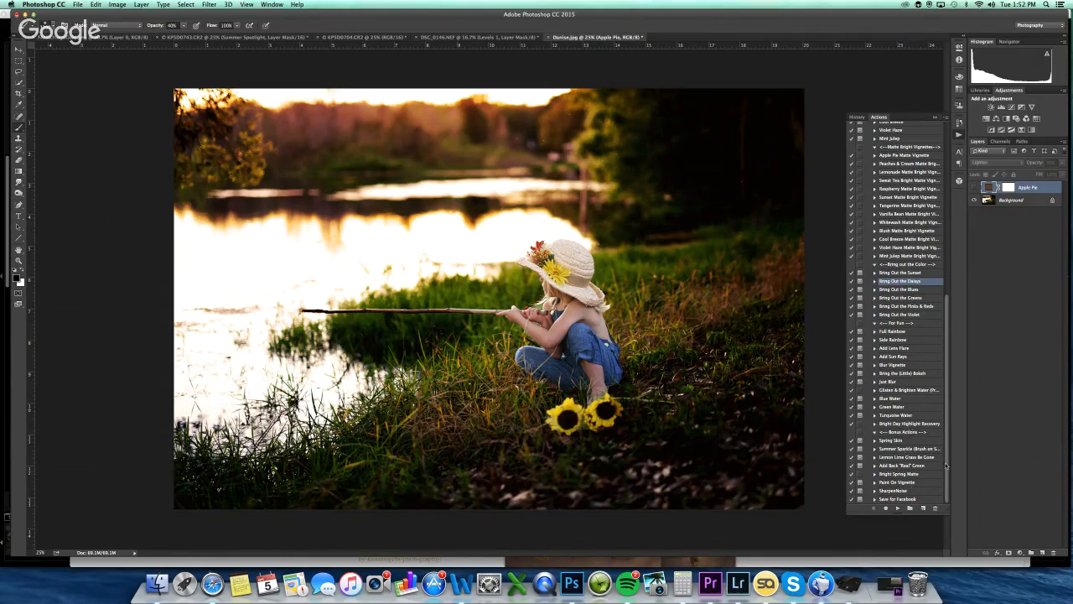
left_click(918, 473)
left_click(899, 509)
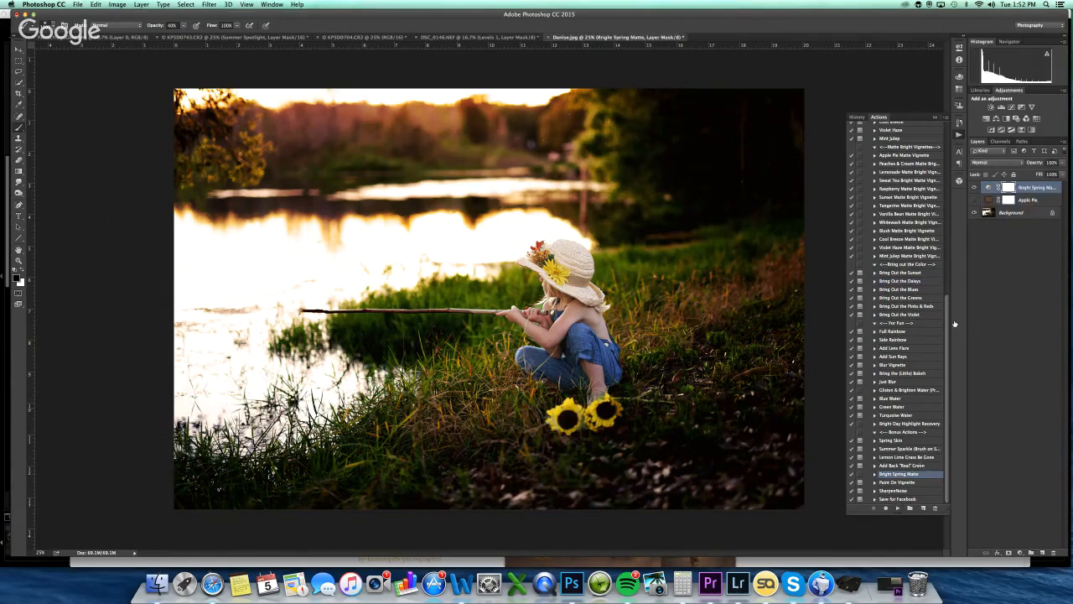
Compare the photo with the Bright Spring Matte layer on and off, and with only the Apple Pie layer shown
left_click(974, 187)
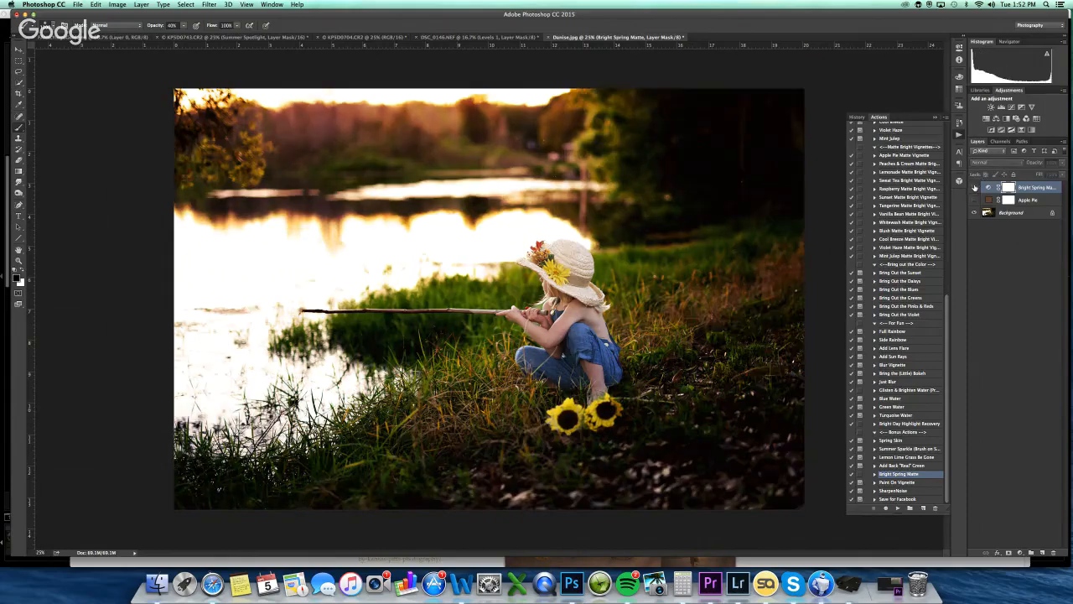
left_click(975, 187)
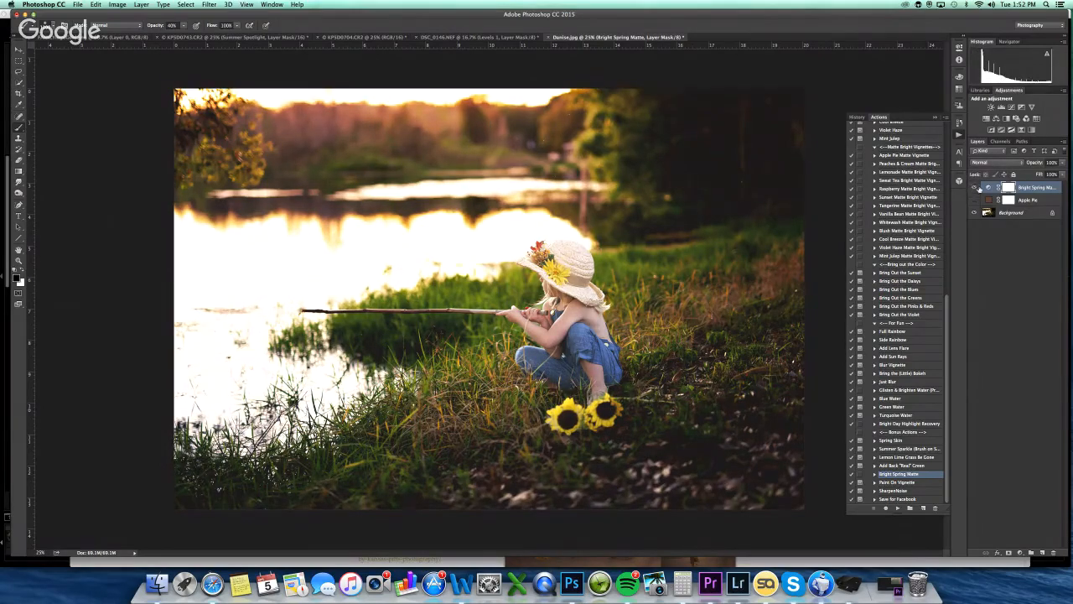
left_click(975, 187)
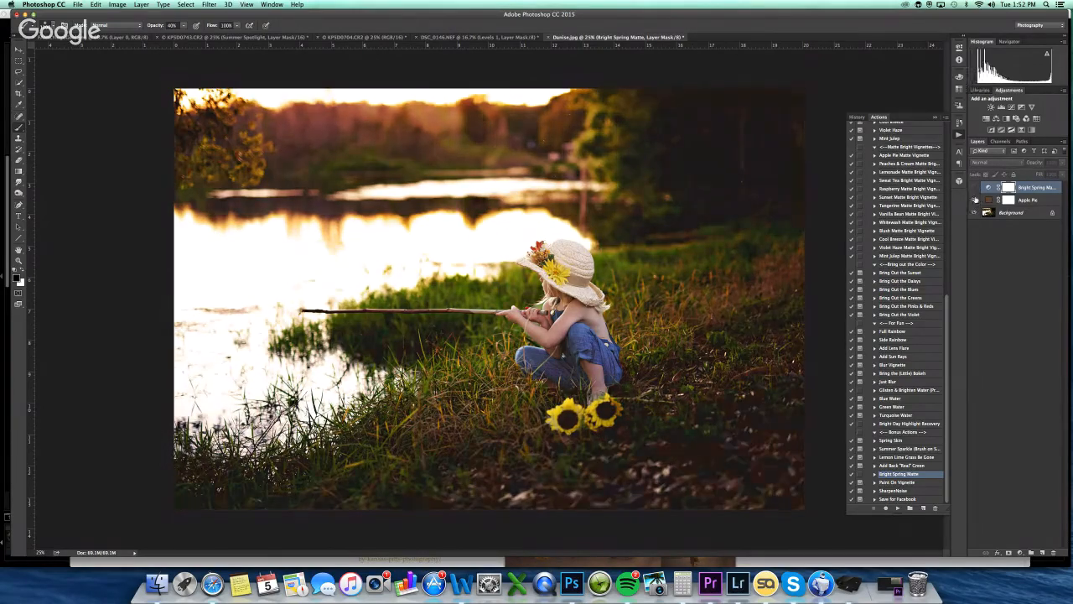
left_click(974, 200)
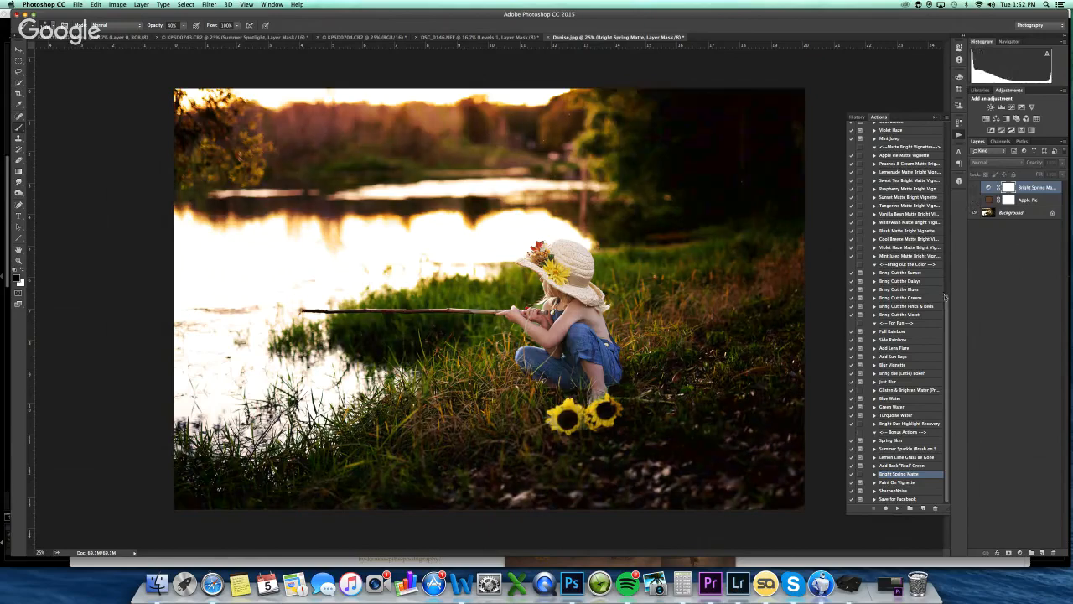
left_click_drag(948, 312, 948, 138)
Show the Apple Pie layer and compare the edit with the original opened photo in the history, returning to the edited state
left_click(974, 199)
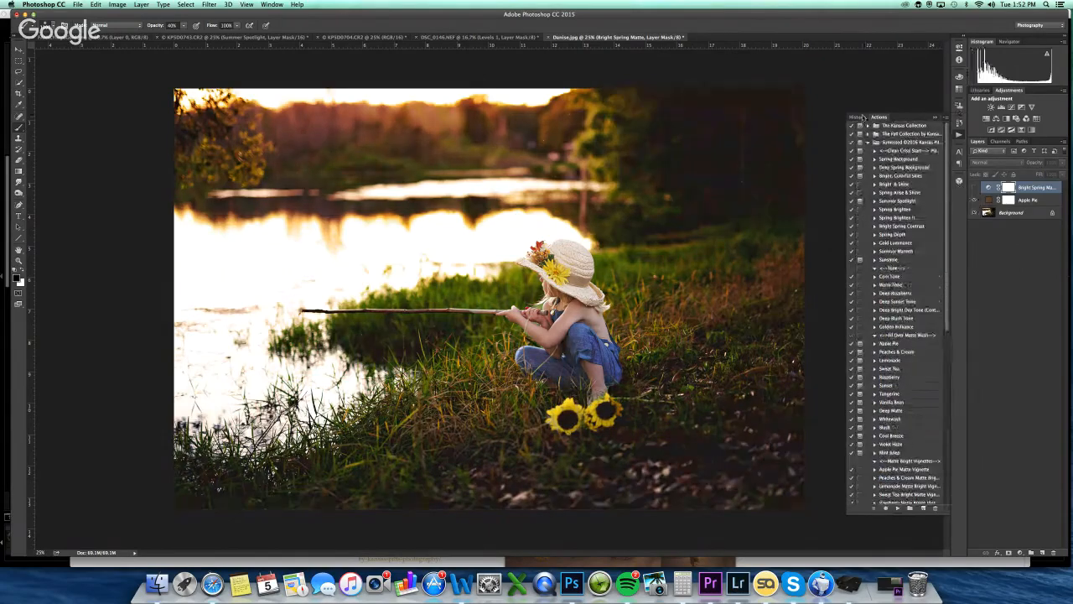
left_click(858, 117)
scroll(940, 199, "up", 10)
left_click(895, 128)
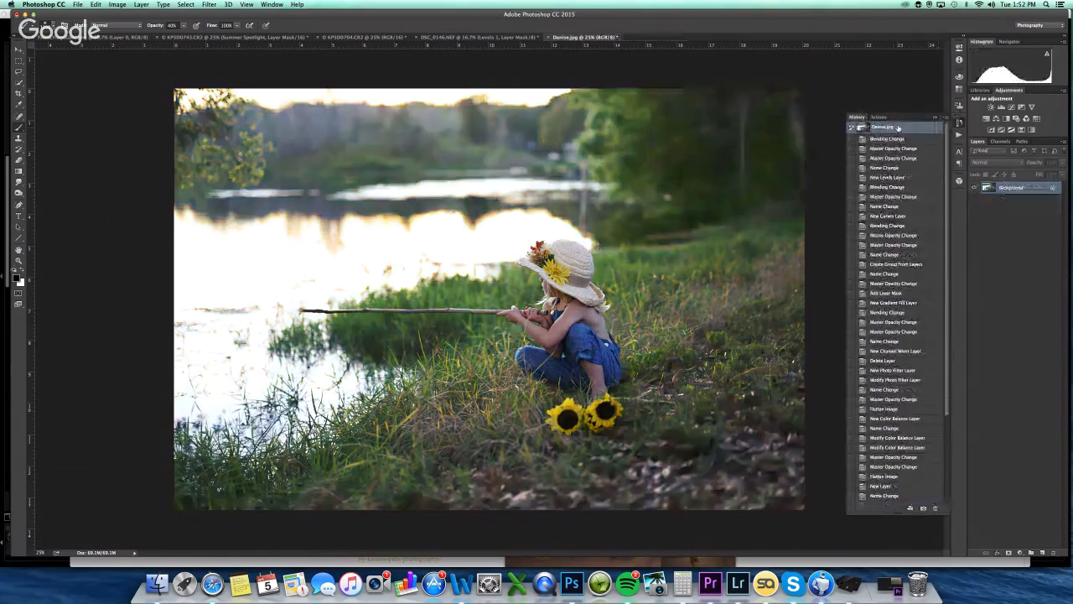
key("super+z")
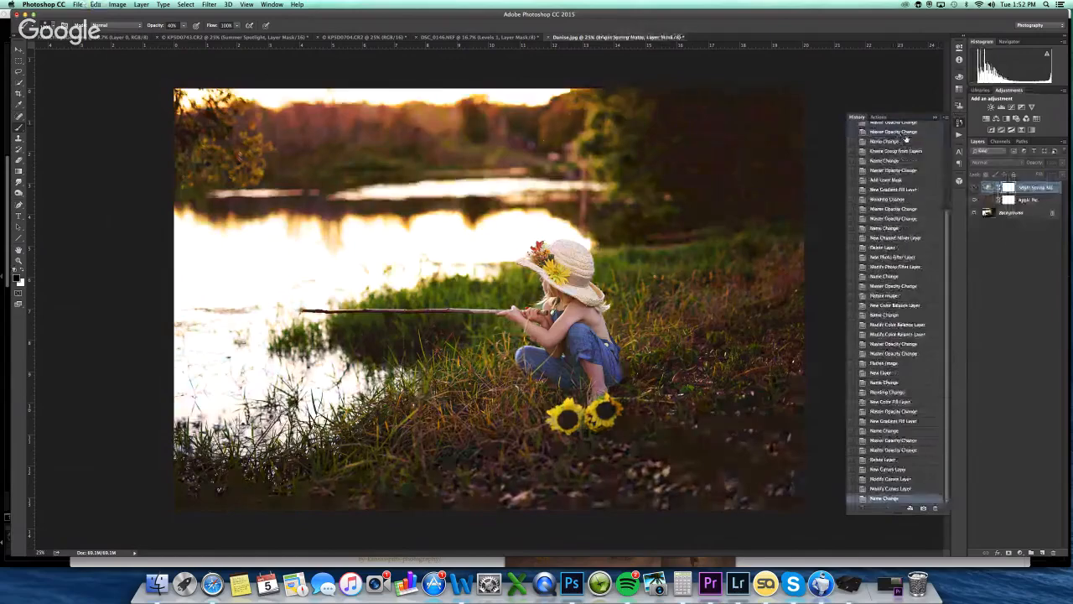
Hide the Apple Pie layer, show Bright Spring Matte instead, and compare the result with the original photo in the history
left_click(976, 200)
left_click(976, 200)
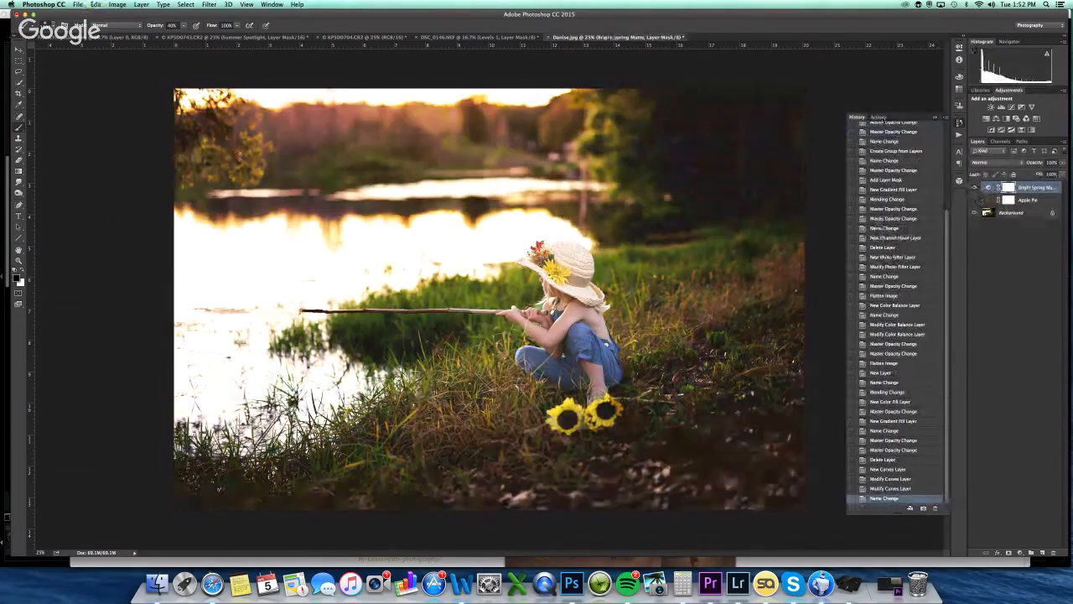
left_click(878, 117)
left_click(857, 117)
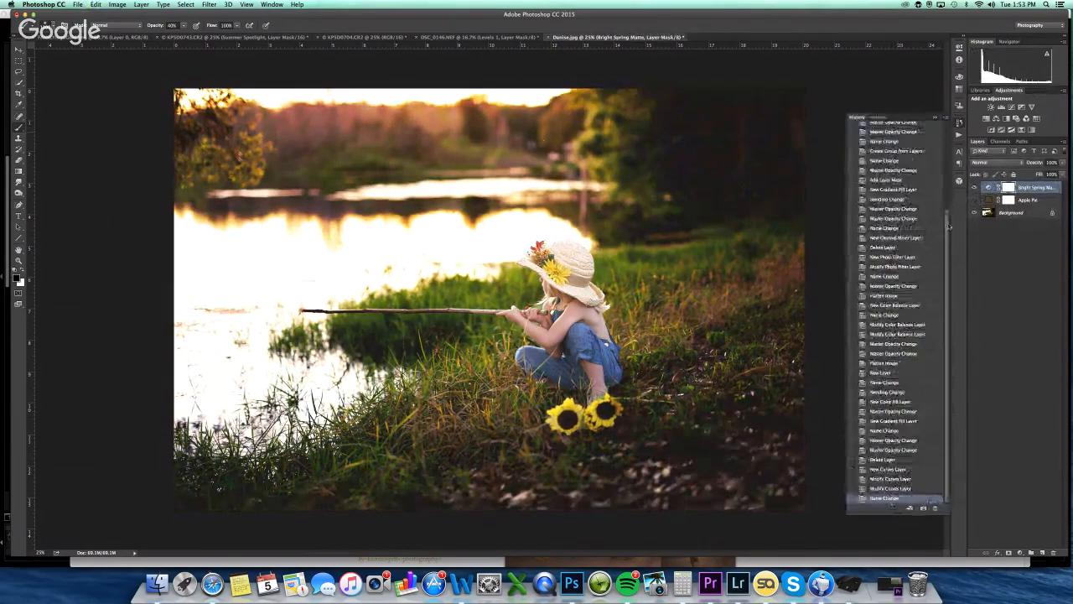
scroll(911, 136, "up", 10)
left_click(912, 134)
key("super+z")
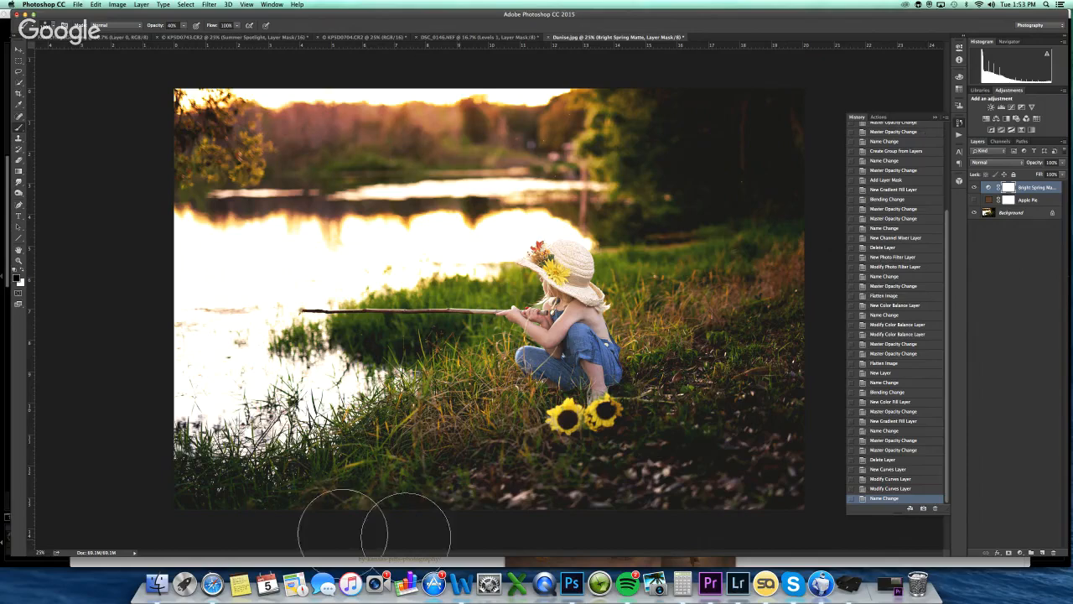
Switch to Safari and view the KANSAS studios store's home page, the kansas pitts photography Facebook page and the YouTube live events page
left_click(212, 584)
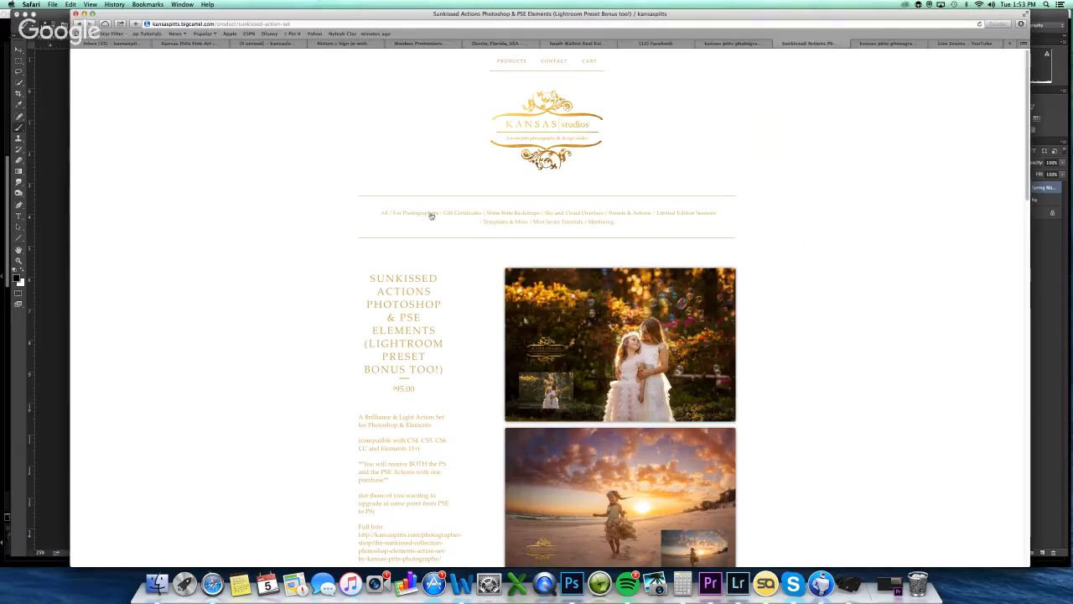
left_click(553, 135)
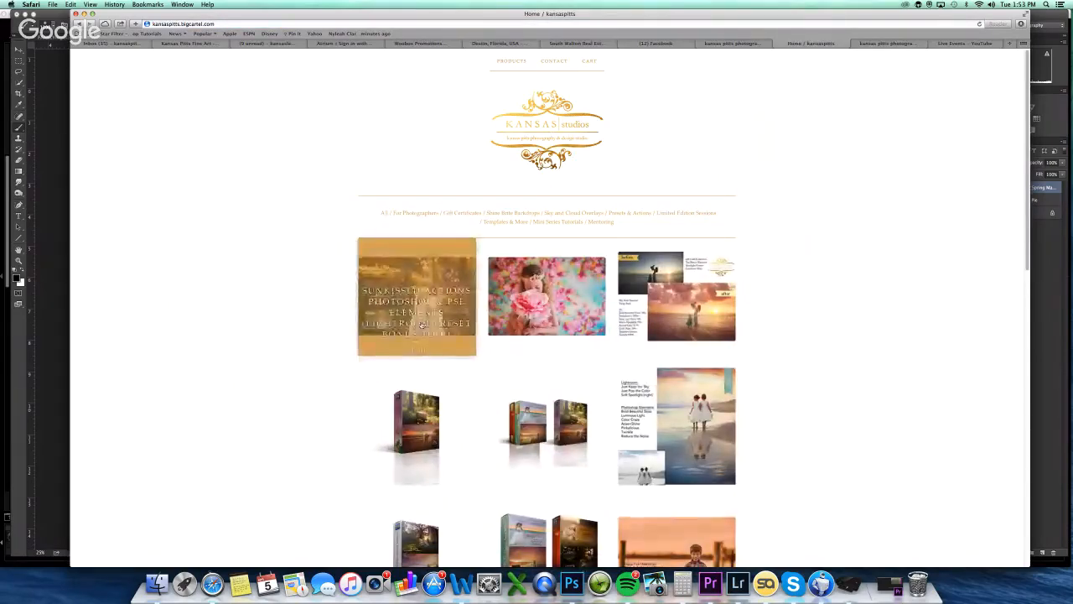
left_click(881, 43)
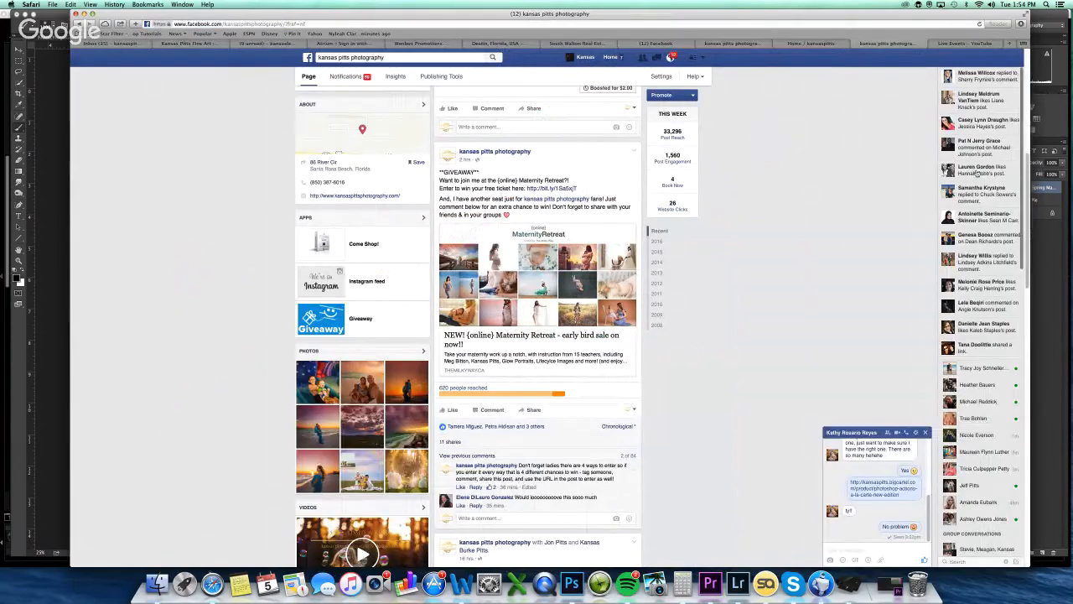
left_click(966, 44)
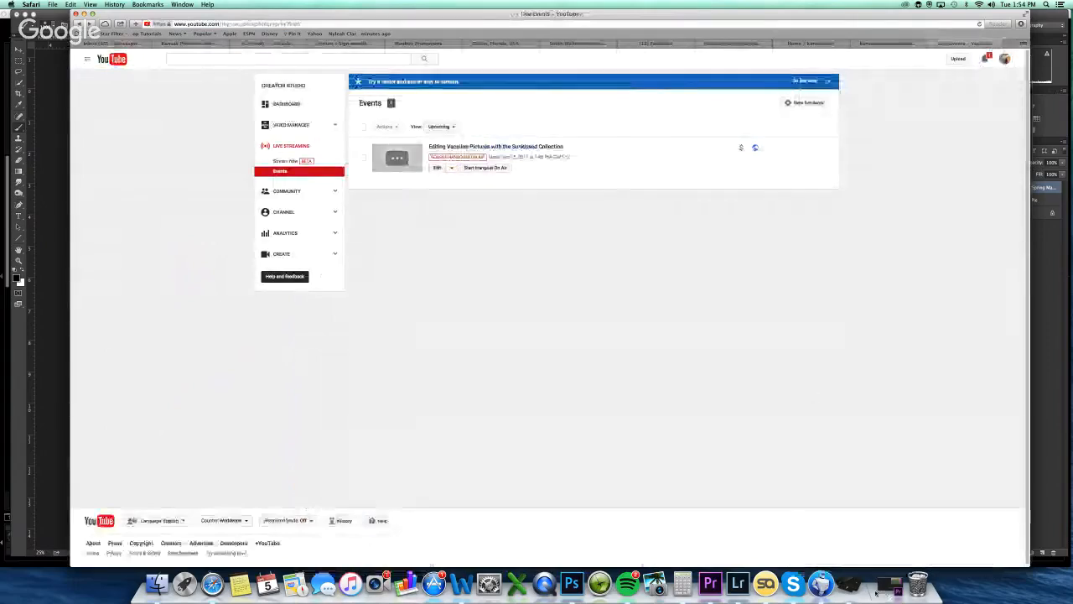
Minimize the browser window and stop the screen share in Google Hangouts
left_click(86, 15)
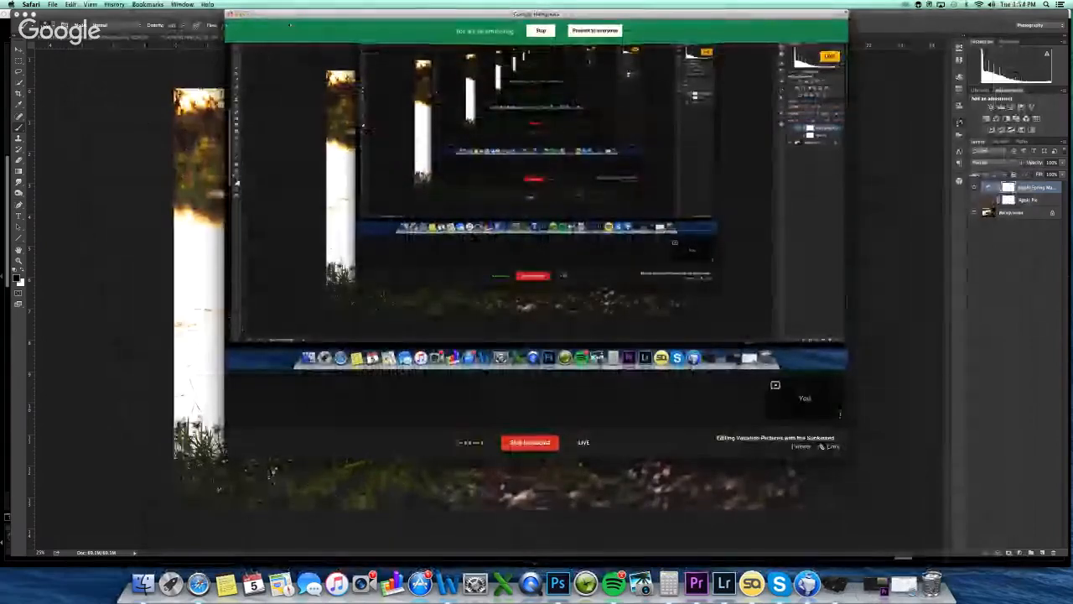
left_click(543, 32)
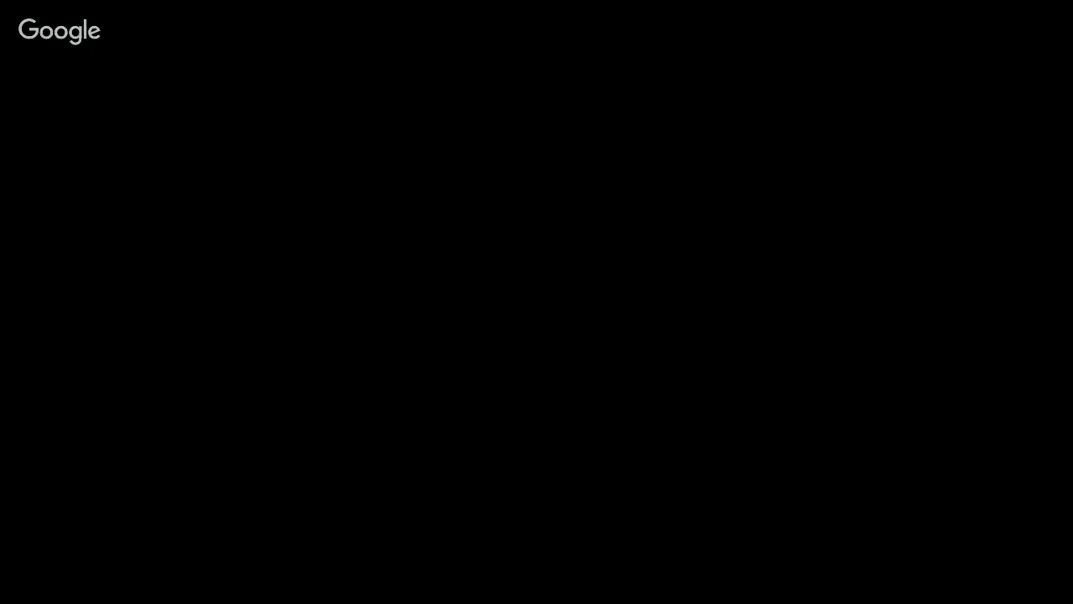